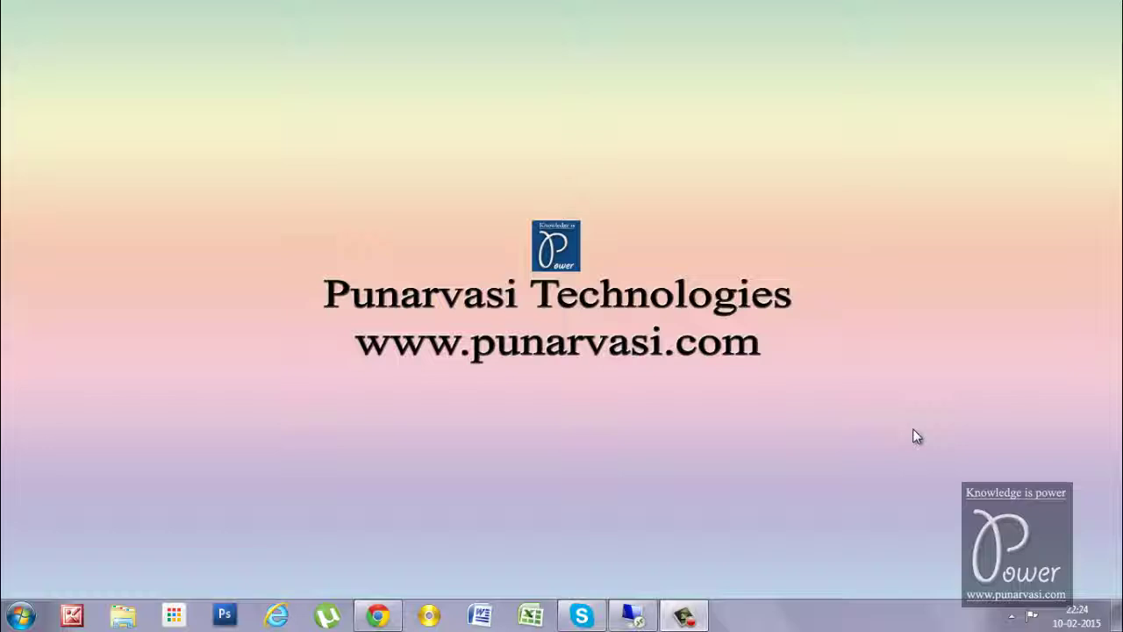
Step: Run the i18n transaction and select I18N System Configuration under I18N Customizing
{"action": "left_click", "coordinate": [631, 614]}
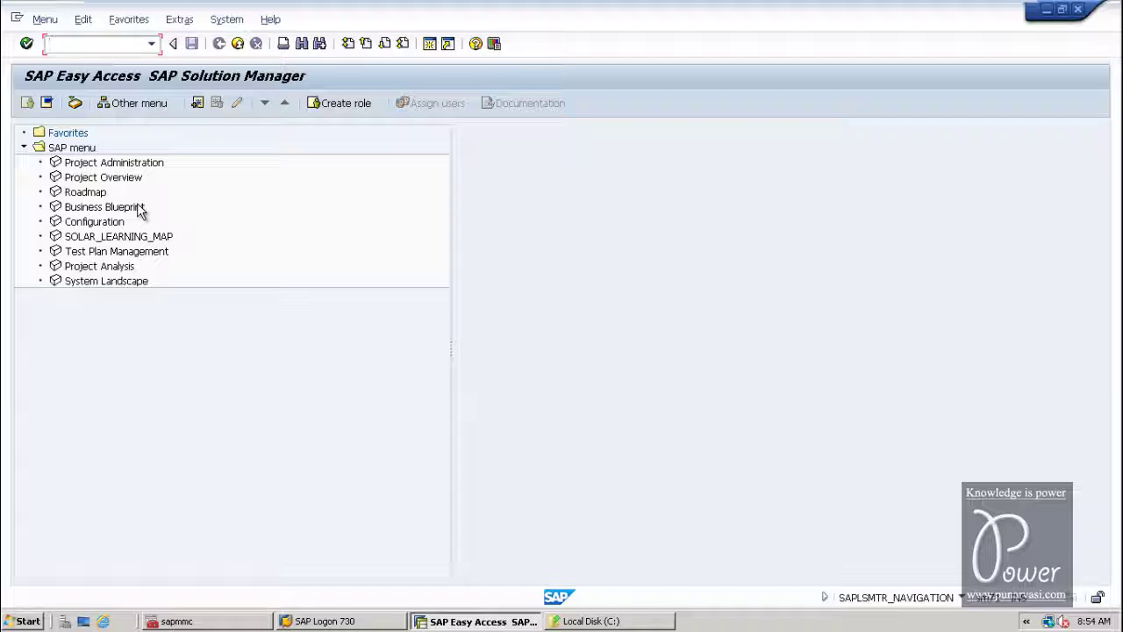
{"action": "left_click", "coordinate": [151, 44]}
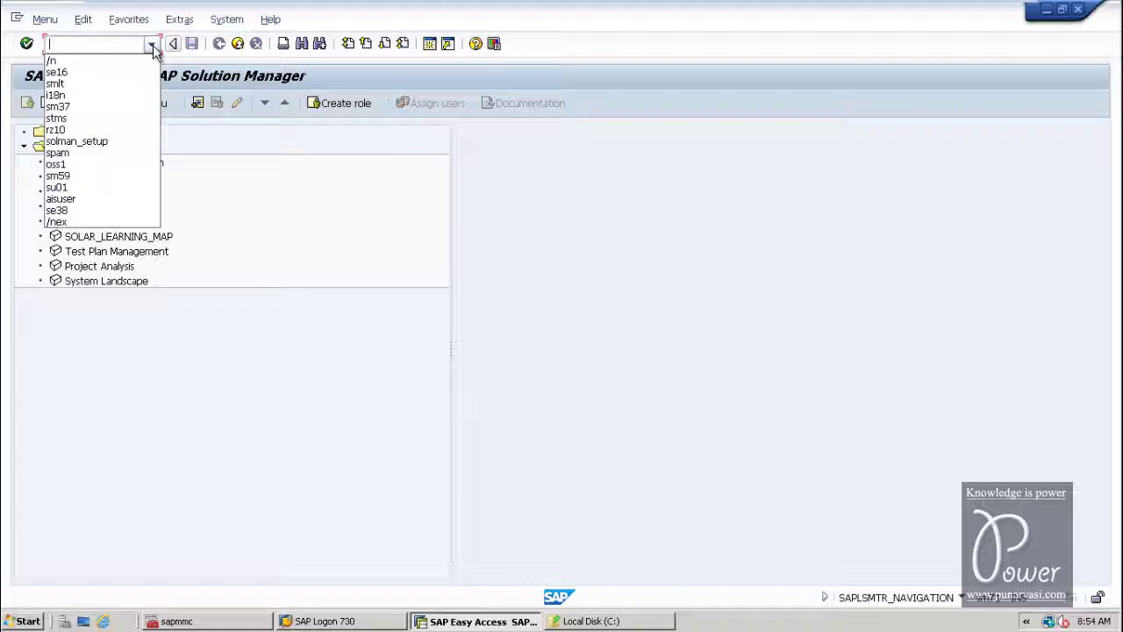
{"action": "left_click", "coordinate": [114, 95]}
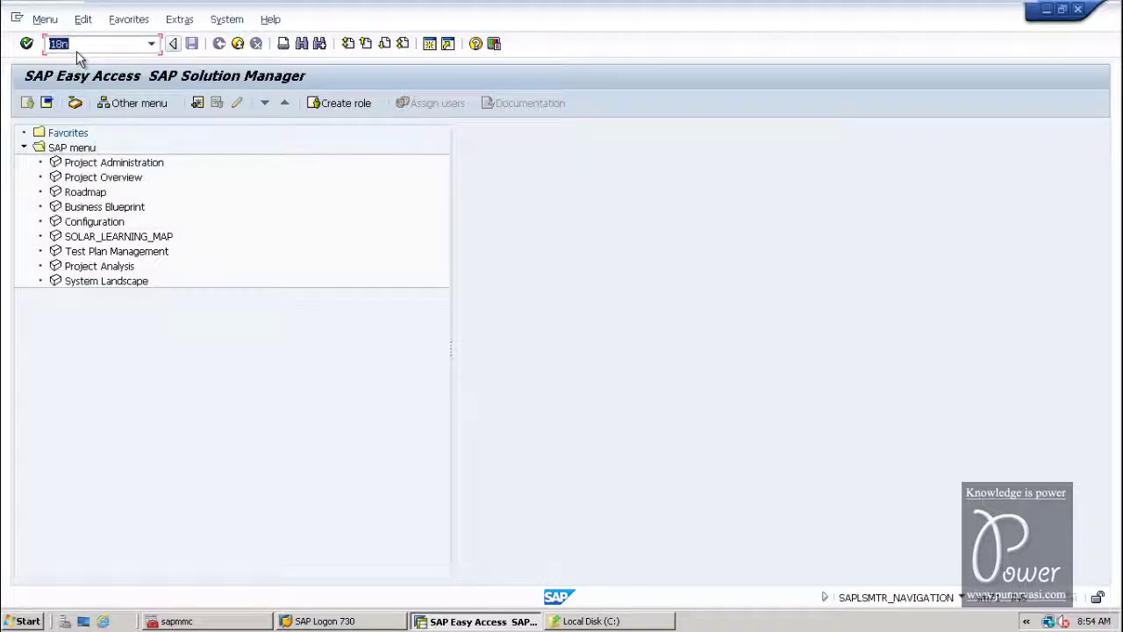
{"action": "left_click", "coordinate": [77, 49]}
{"action": "key", "text": "Return"}
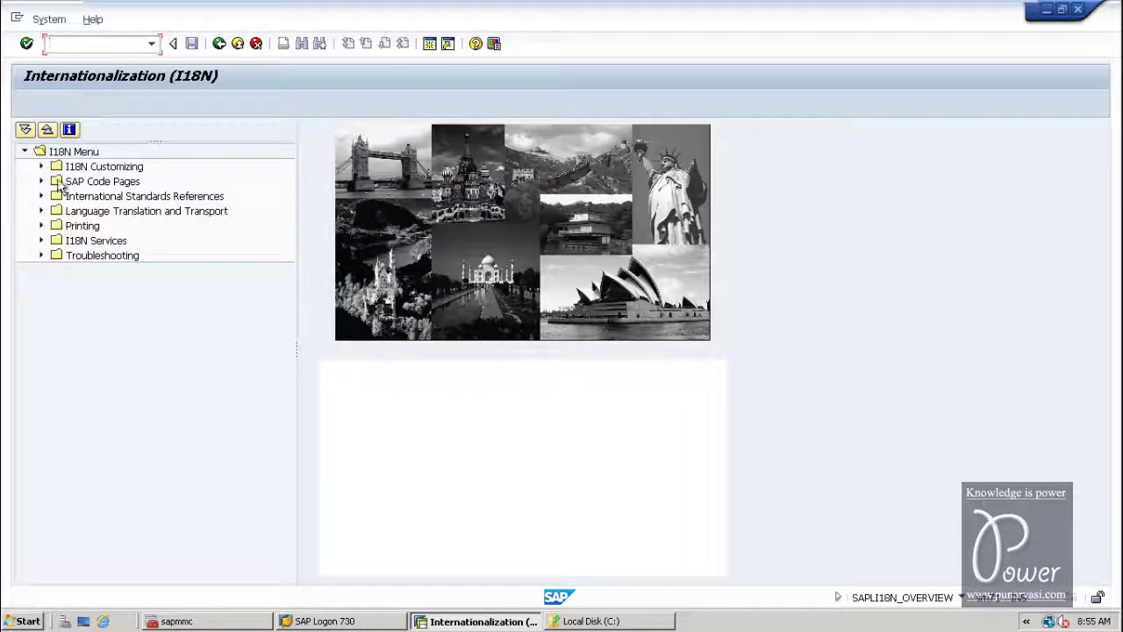
{"action": "left_click", "coordinate": [40, 166]}
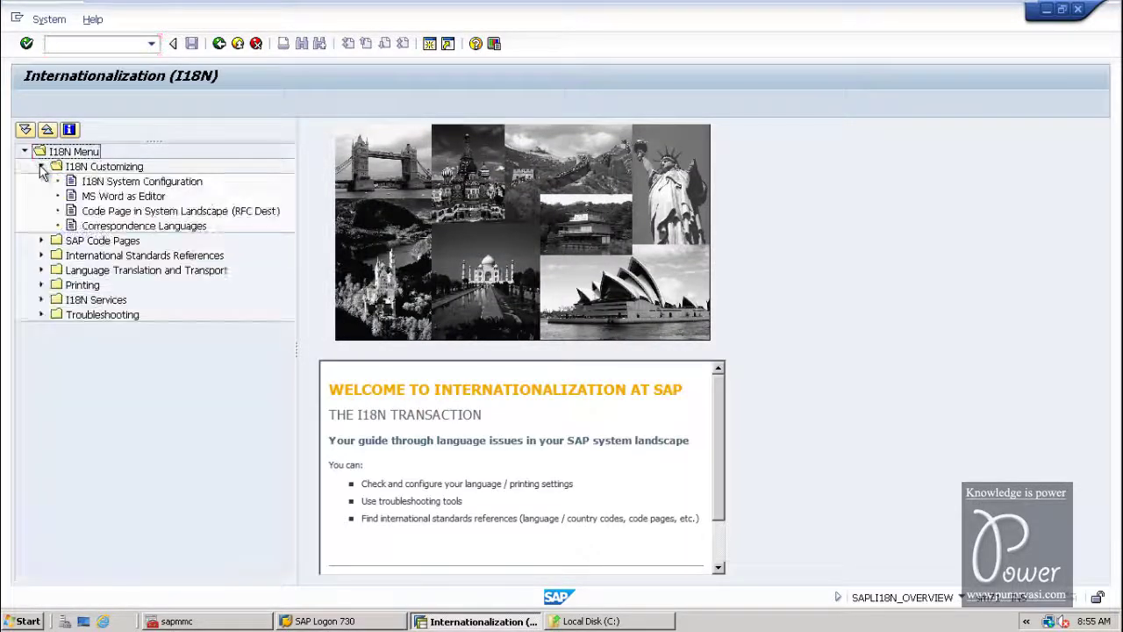
{"action": "left_click", "coordinate": [123, 182]}
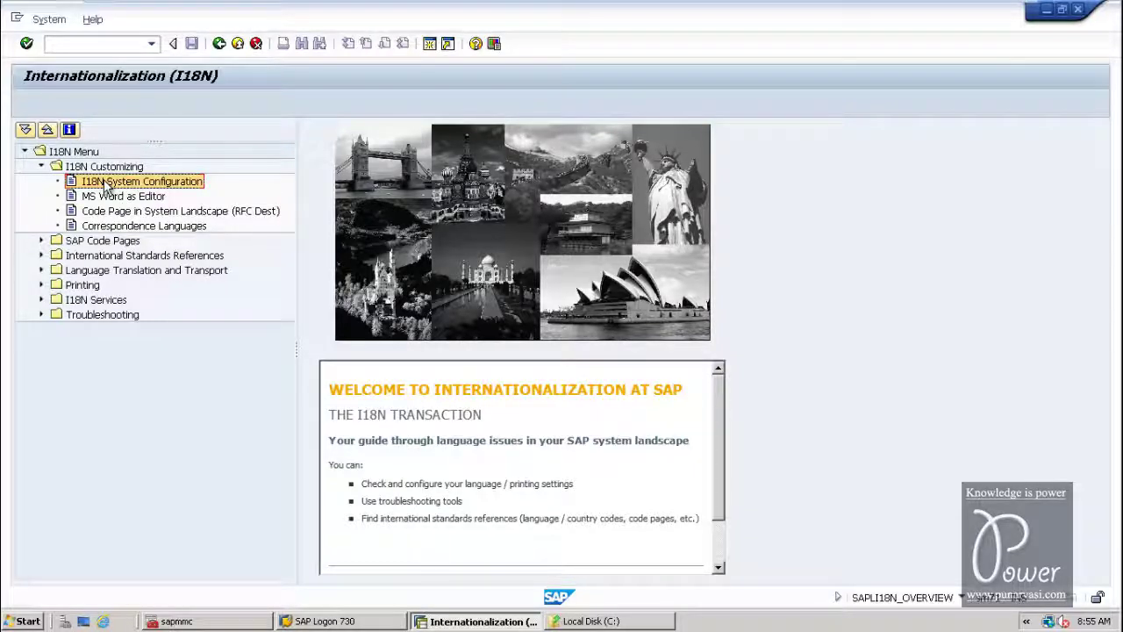
Step: Open the NLS settings and add a new empty row to the language list
{"action": "double_click", "coordinate": [72, 185]}
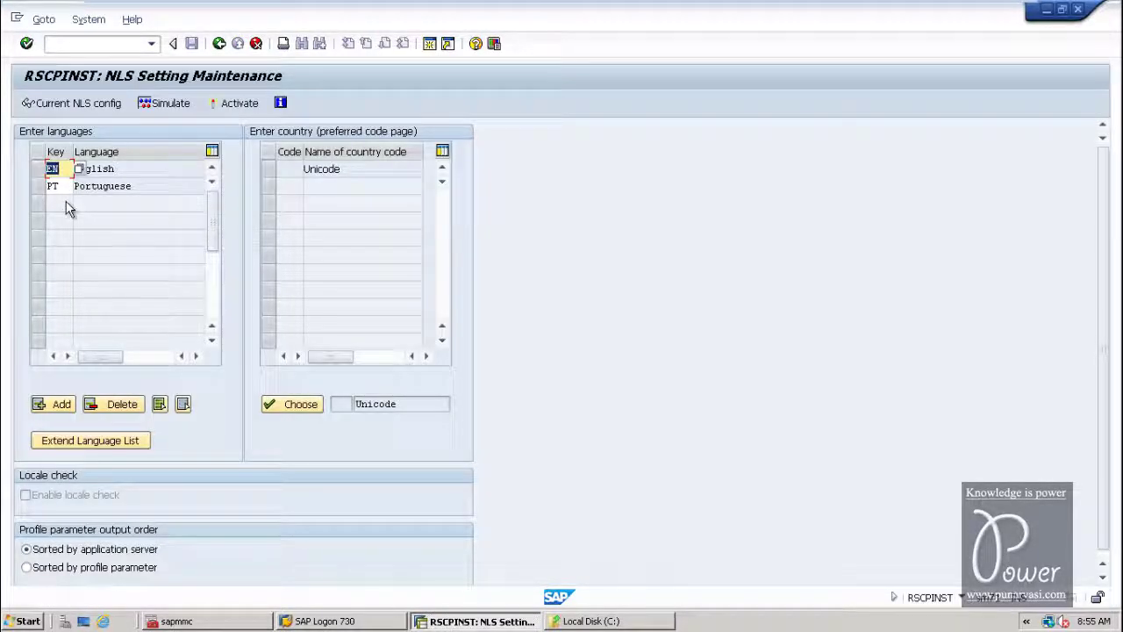
{"action": "key", "text": "Right"}
{"action": "left_click", "coordinate": [57, 405]}
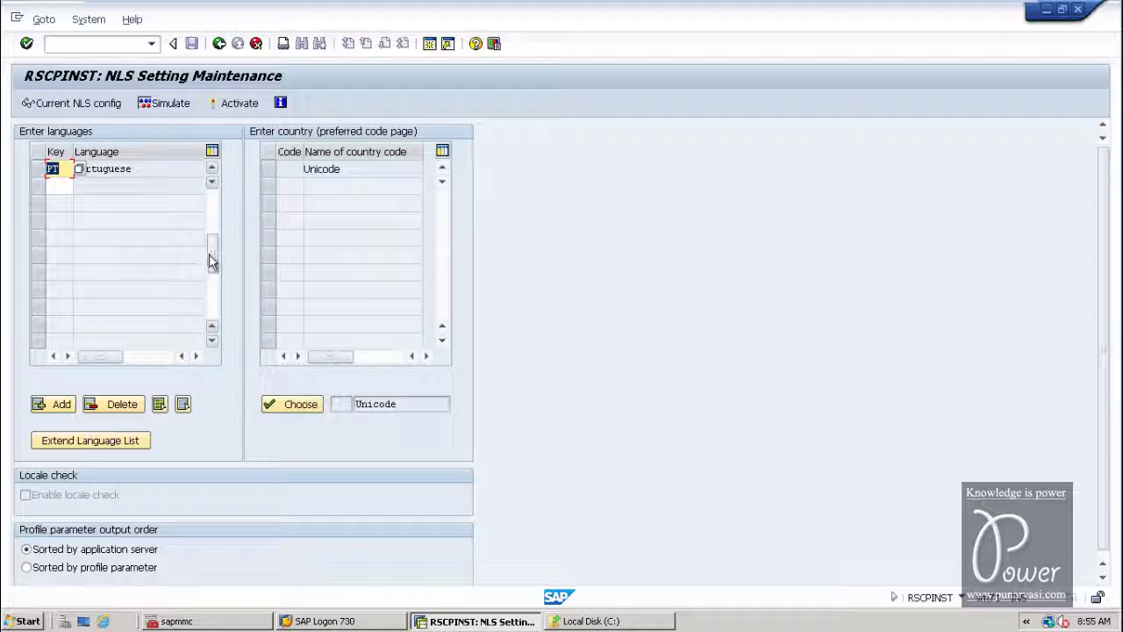
{"action": "left_click_drag", "start_coordinate": [211, 261], "coordinate": [211, 205]}
{"action": "left_click", "coordinate": [66, 208]}
{"action": "left_click_drag", "start_coordinate": [74, 203], "coordinate": [80, 203]}
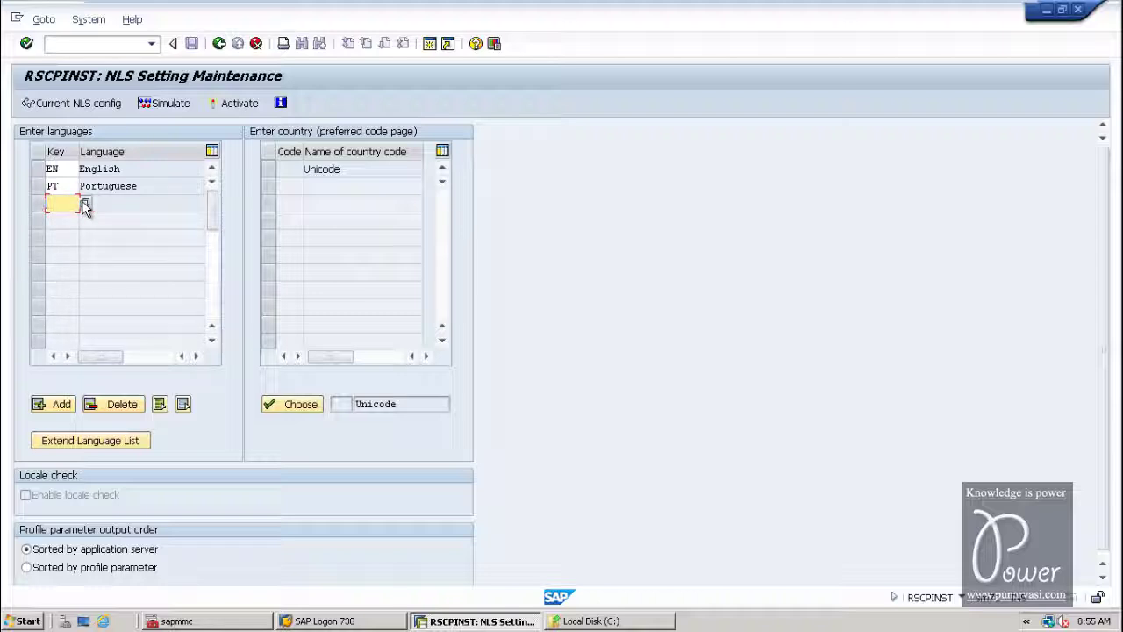
Step: Pick ES Spanish from the language value help for the new row and confirm it
{"action": "left_click", "coordinate": [85, 205]}
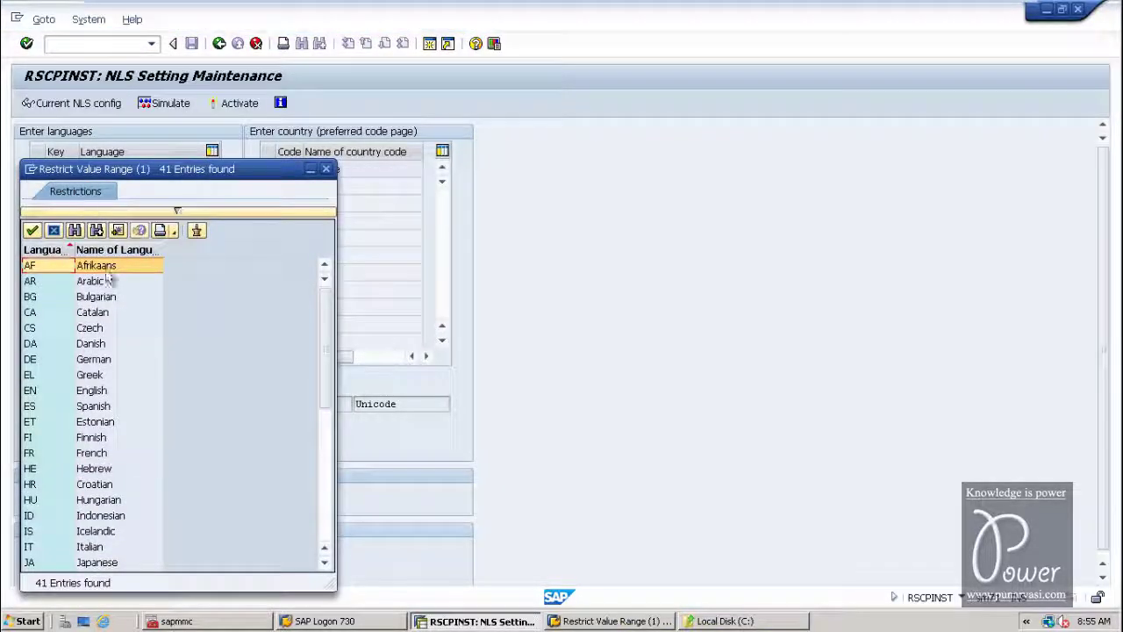
{"action": "scroll", "coordinate": [168, 373], "scroll_direction": "down", "scroll_amount": 2}
{"action": "scroll", "coordinate": [170, 374], "scroll_direction": "down", "scroll_amount": 3}
{"action": "scroll", "coordinate": [170, 373], "scroll_direction": "down", "scroll_amount": 2}
{"action": "scroll", "coordinate": [170, 374], "scroll_direction": "up", "scroll_amount": 2}
{"action": "scroll", "coordinate": [170, 373], "scroll_direction": "down", "scroll_amount": 1}
{"action": "scroll", "coordinate": [170, 374], "scroll_direction": "down", "scroll_amount": 1}
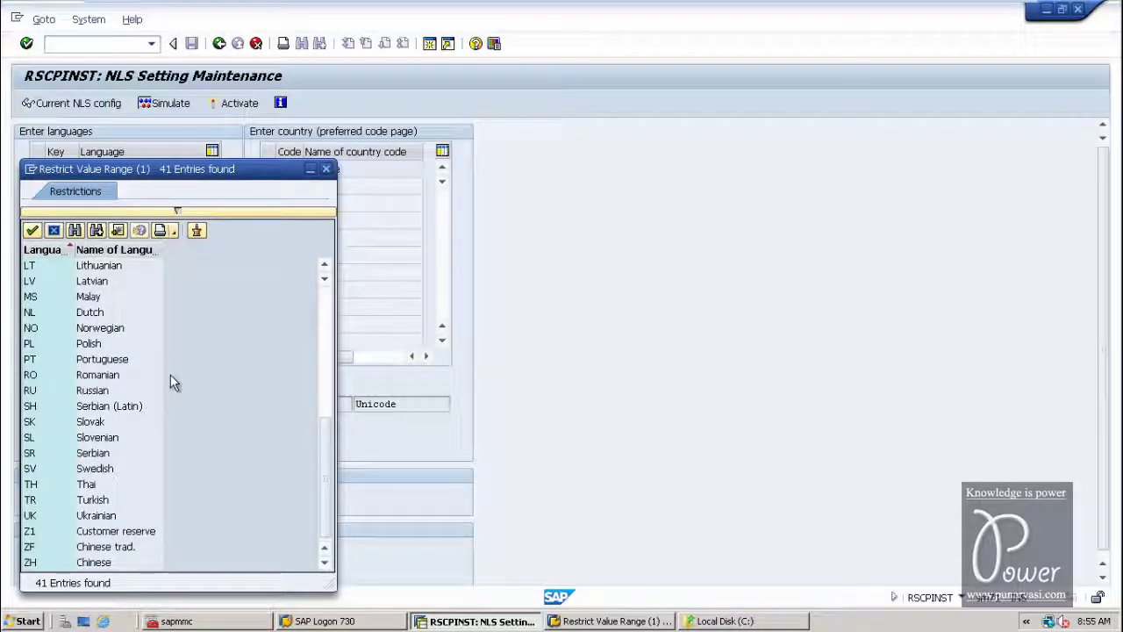
{"action": "scroll", "coordinate": [170, 383], "scroll_direction": "up", "scroll_amount": 1}
{"action": "scroll", "coordinate": [170, 383], "scroll_direction": "up", "scroll_amount": 1}
{"action": "scroll", "coordinate": [172, 381], "scroll_direction": "down", "scroll_amount": 1}
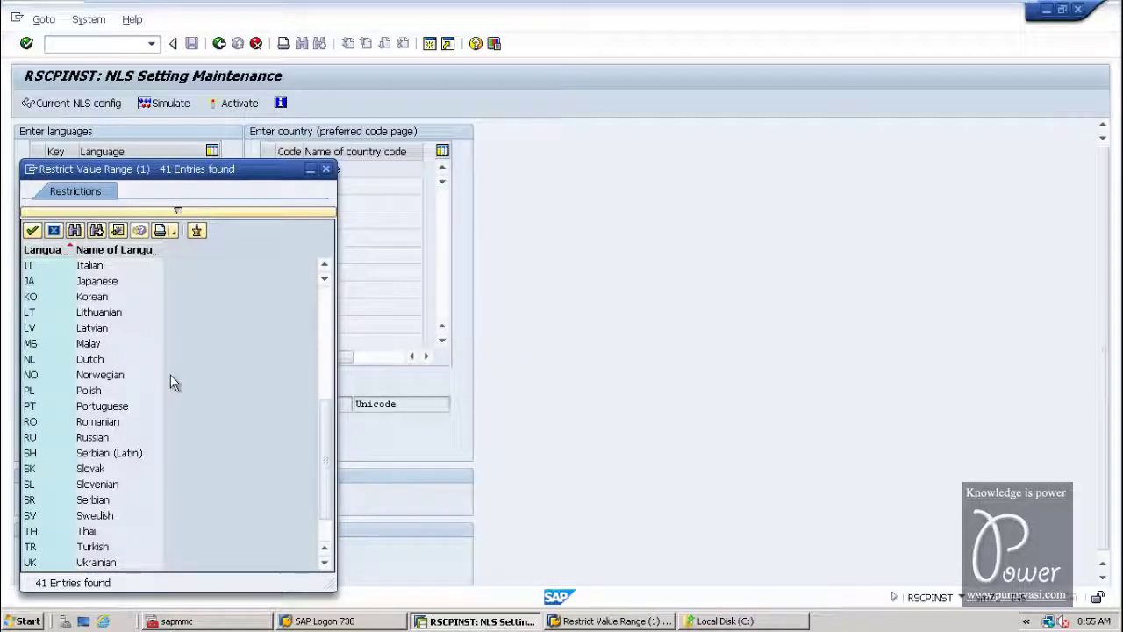
{"action": "scroll", "coordinate": [172, 381], "scroll_direction": "down", "scroll_amount": 1}
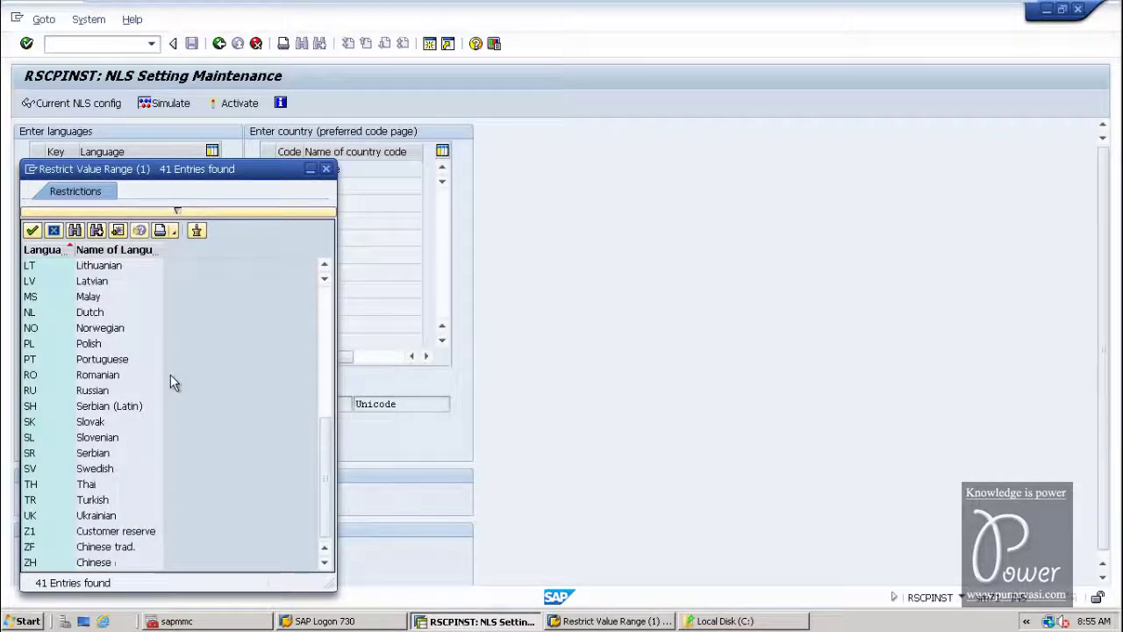
{"action": "scroll", "coordinate": [171, 378], "scroll_direction": "up", "scroll_amount": 1}
{"action": "scroll", "coordinate": [171, 377], "scroll_direction": "up", "scroll_amount": 1}
{"action": "scroll", "coordinate": [171, 378], "scroll_direction": "up", "scroll_amount": 2}
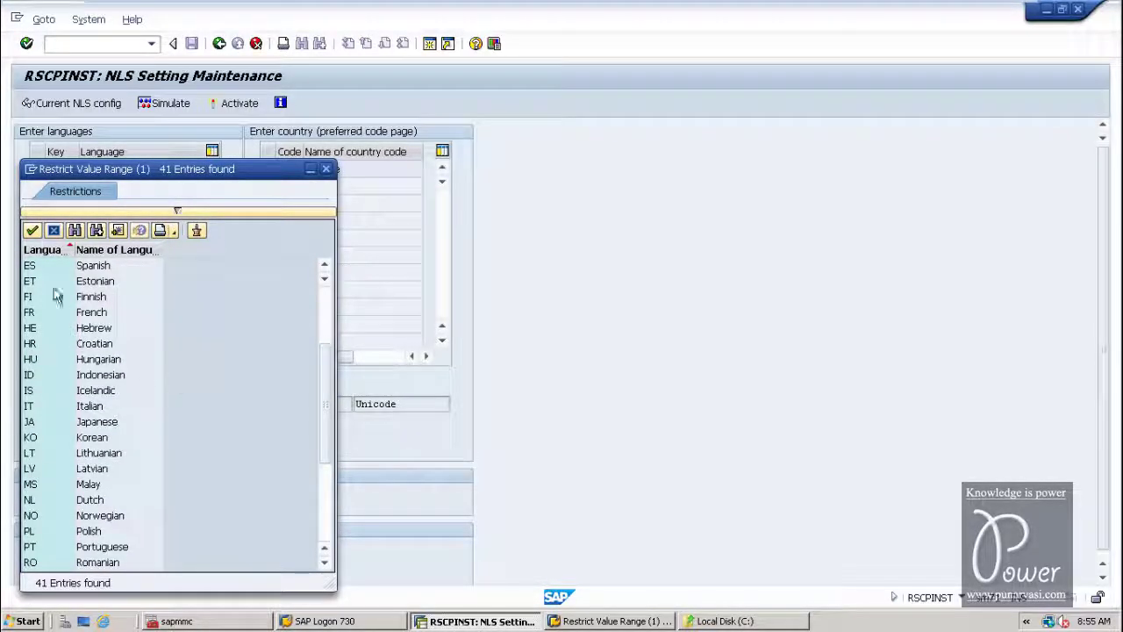
{"action": "double_click", "coordinate": [30, 265]}
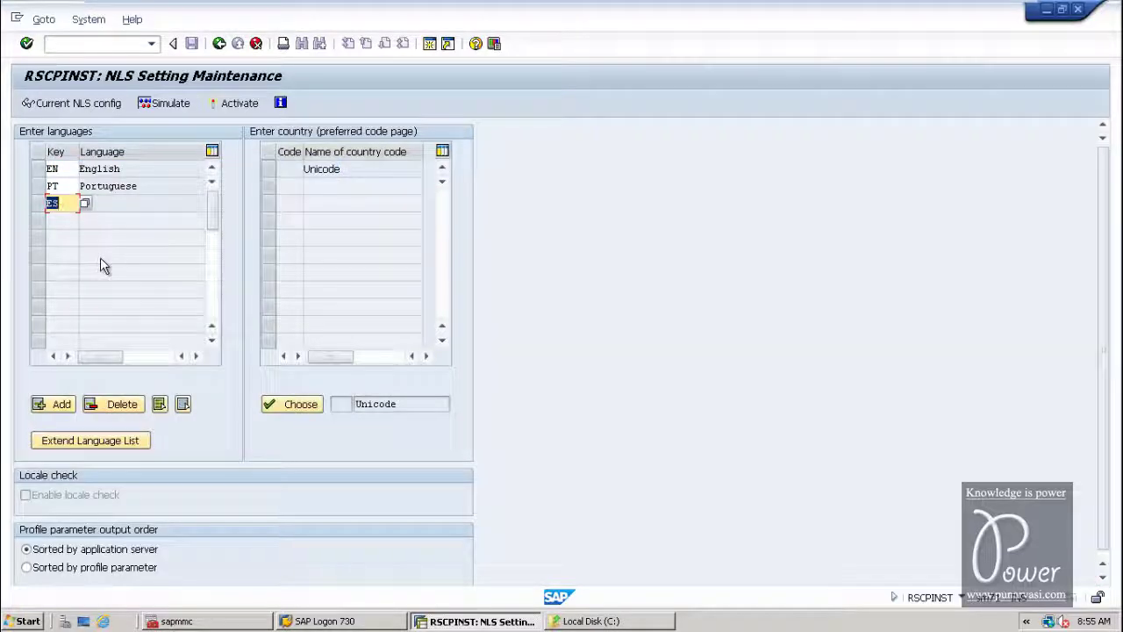
{"action": "key", "text": "Return"}
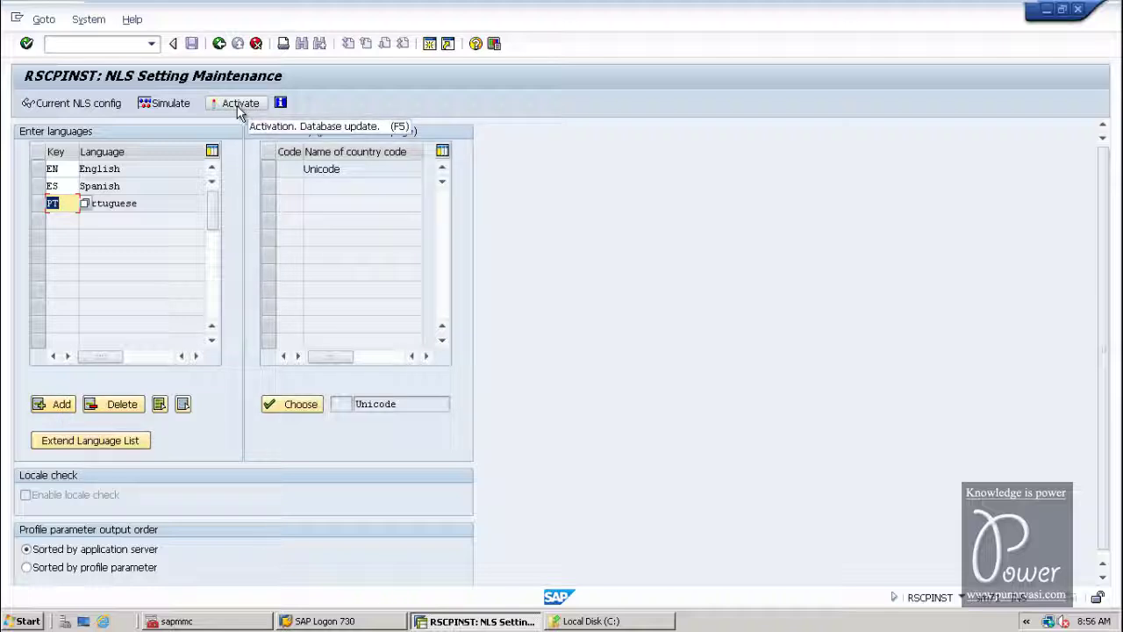
Step: Activate the English, Portuguese and Spanish NLS configuration and go back to the overview
{"action": "left_click", "coordinate": [239, 105]}
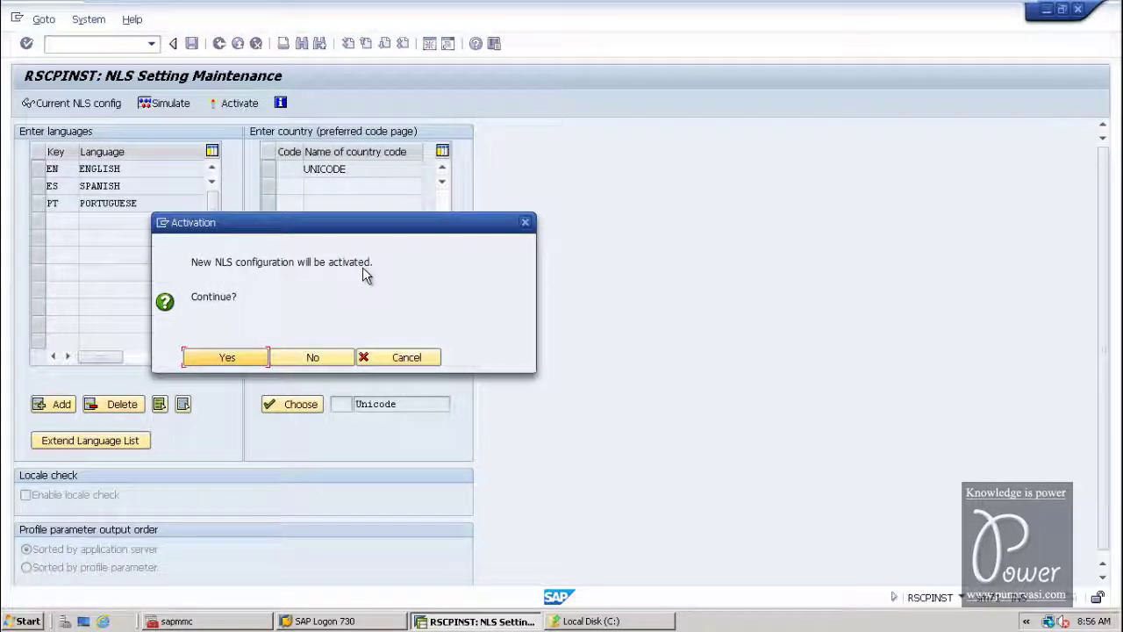
{"action": "left_click", "coordinate": [230, 360]}
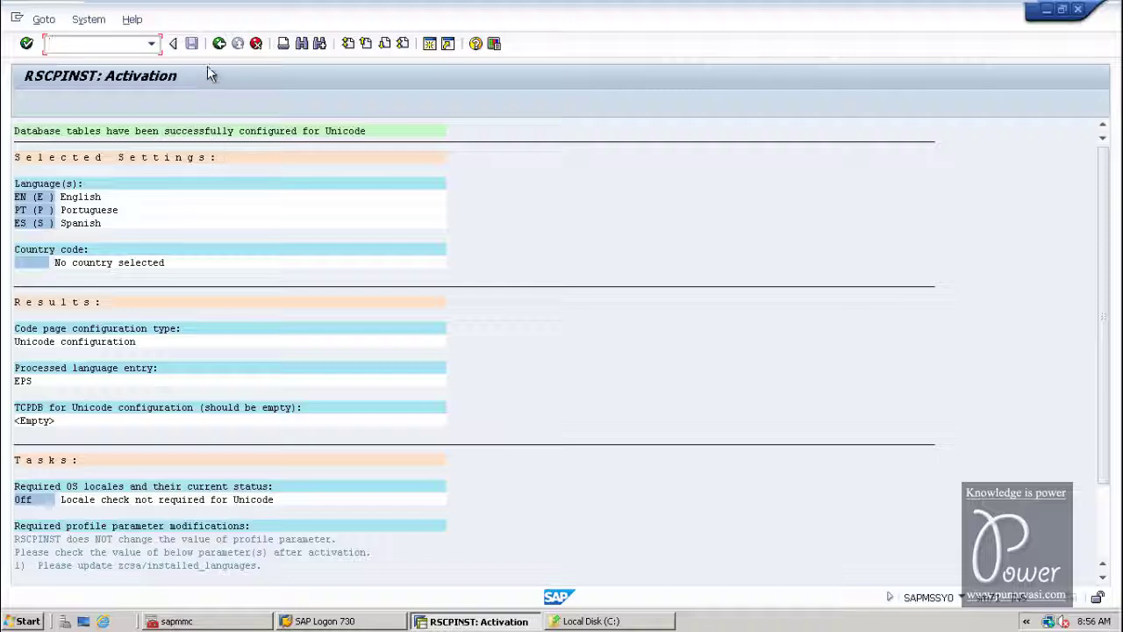
{"action": "left_click", "coordinate": [220, 44]}
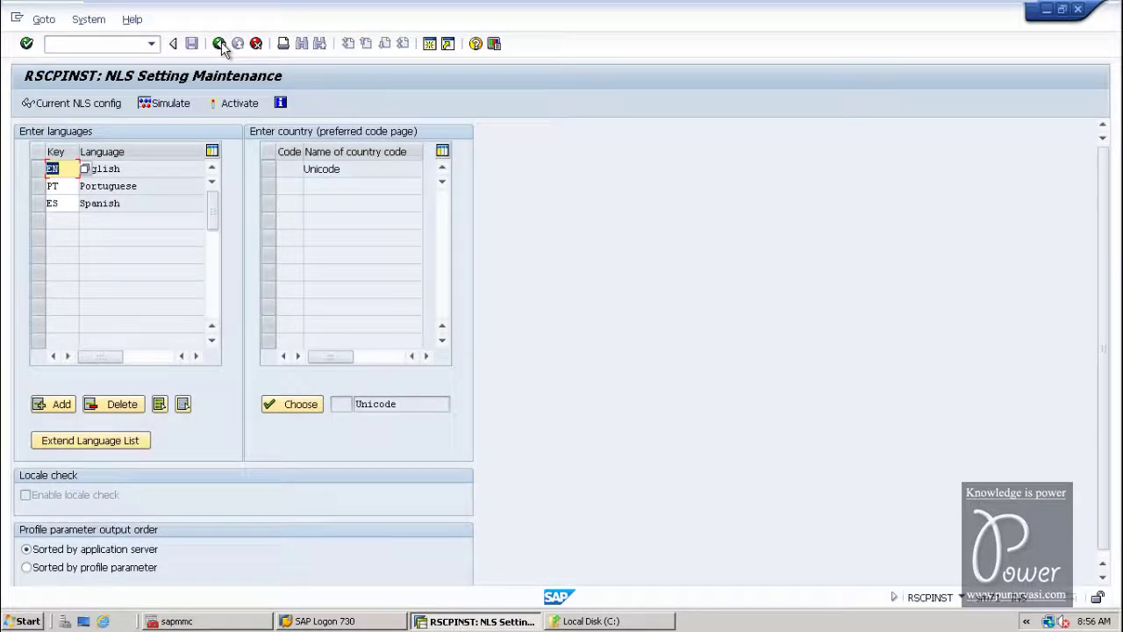
{"action": "left_click", "coordinate": [219, 44]}
Step: Return to SAP Easy Access with /n and enter se16 as the next transaction
{"action": "left_click", "coordinate": [123, 46]}
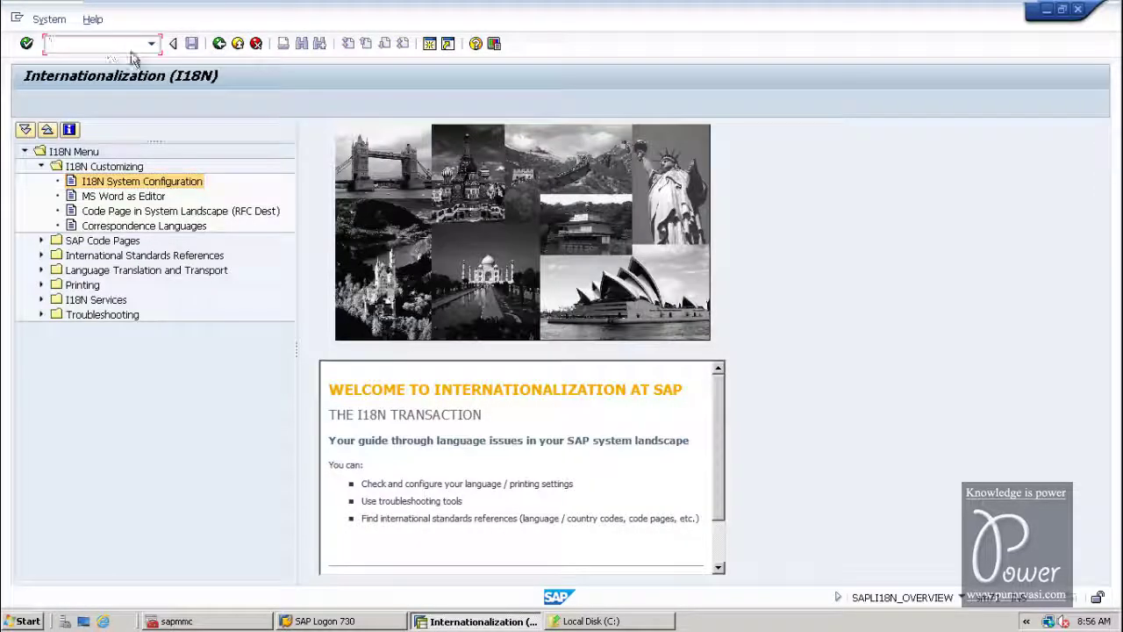
{"action": "type", "text": "/n"}
{"action": "key", "text": "Return"}
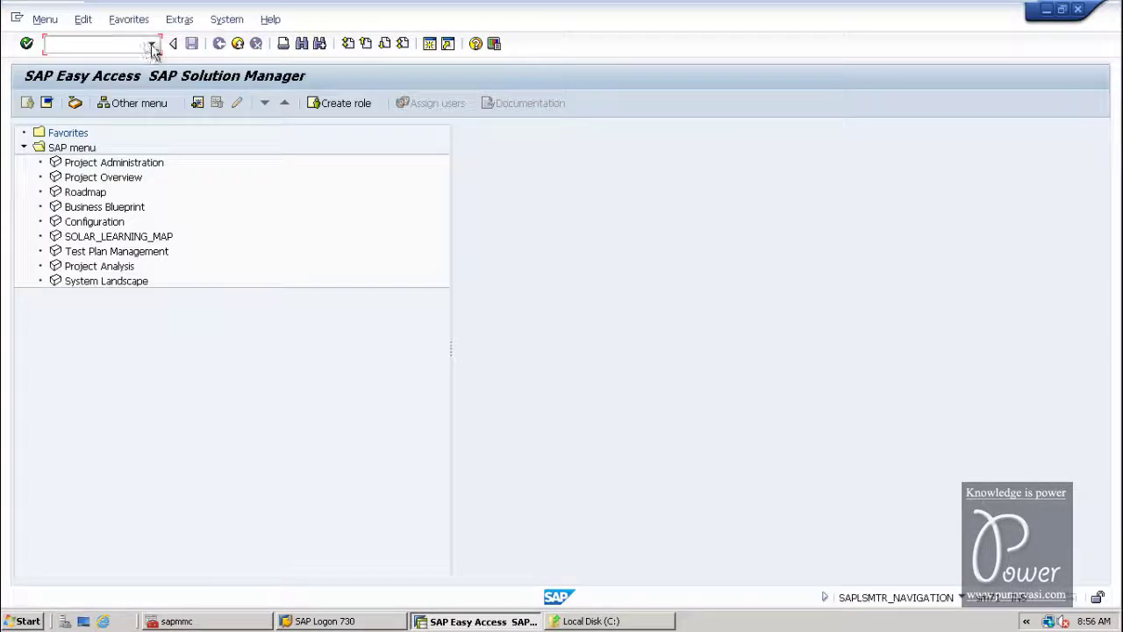
{"action": "left_click", "coordinate": [152, 44]}
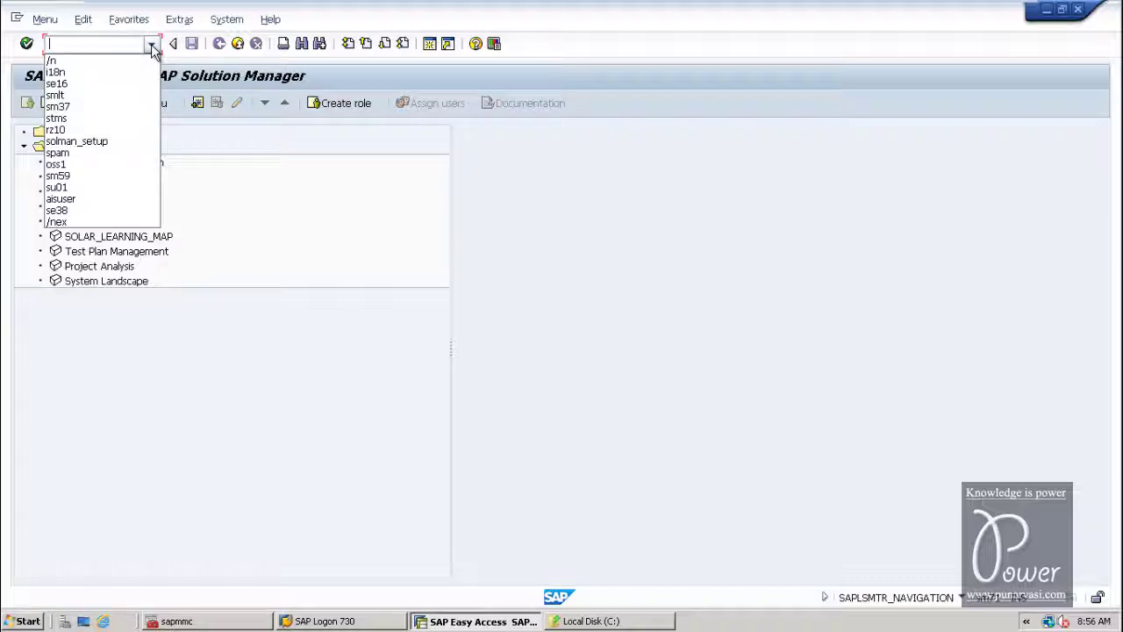
{"action": "left_click", "coordinate": [57, 95]}
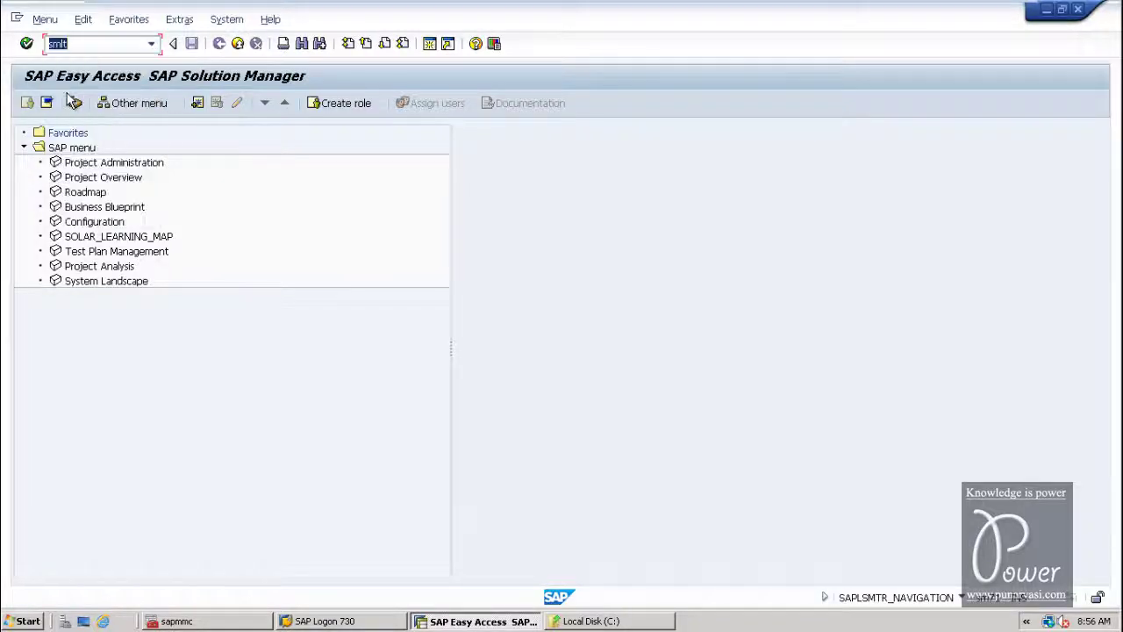
{"action": "left_click", "coordinate": [99, 48]}
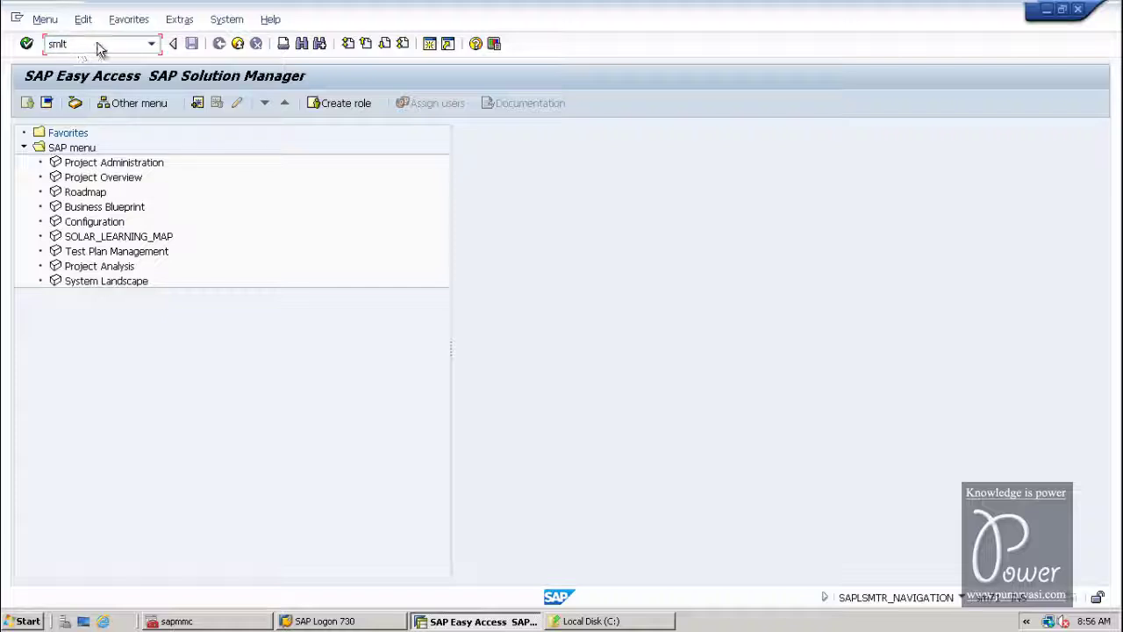
{"action": "key", "text": "BackSpace"}
{"action": "key", "text": "BackSpace"}
{"action": "key", "text": "BackSpace"}
{"action": "key", "text": "BackSpace"}
{"action": "type", "text": "se16"}
Step: Display language table T002 in the Data Browser and scroll through its 41 entries
{"action": "key", "text": "Return"}
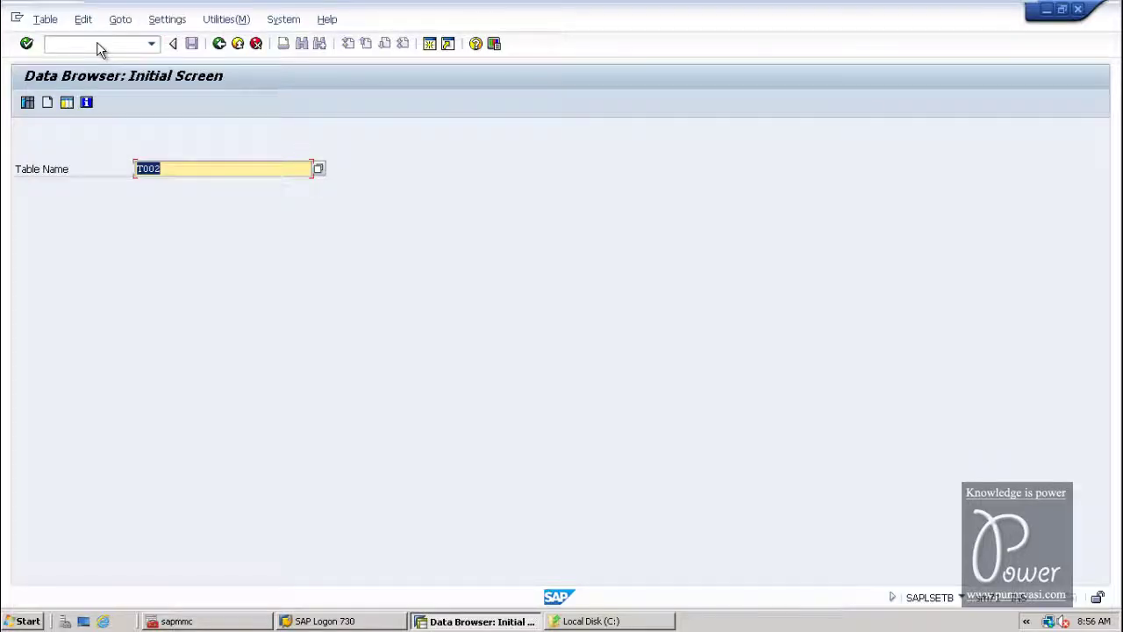
{"action": "left_click", "coordinate": [181, 168]}
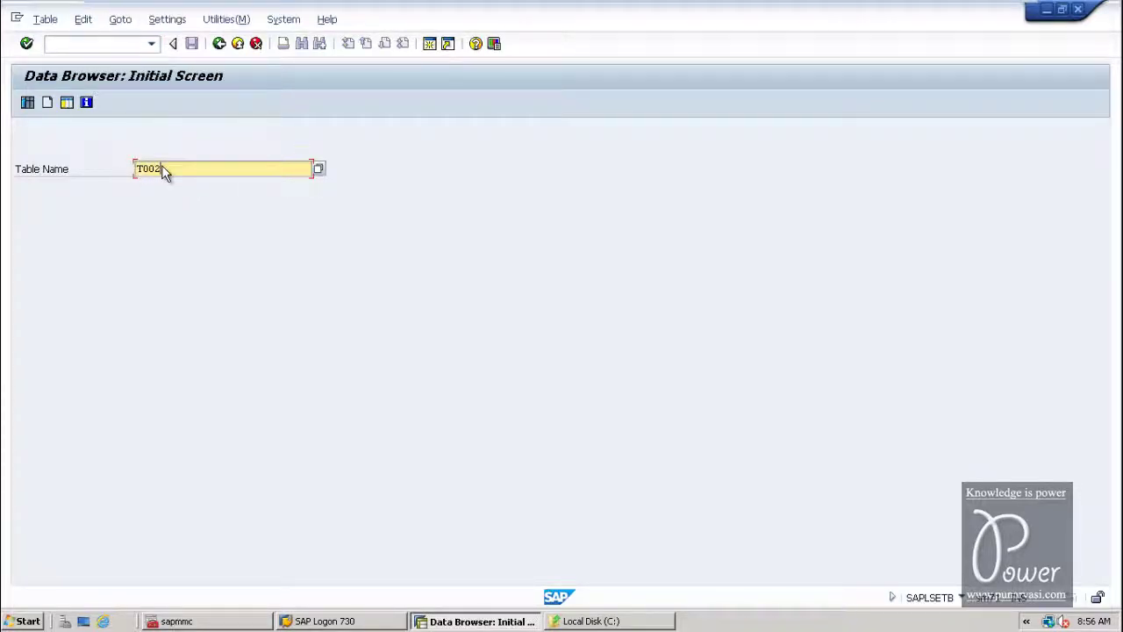
{"action": "left_click", "coordinate": [27, 103]}
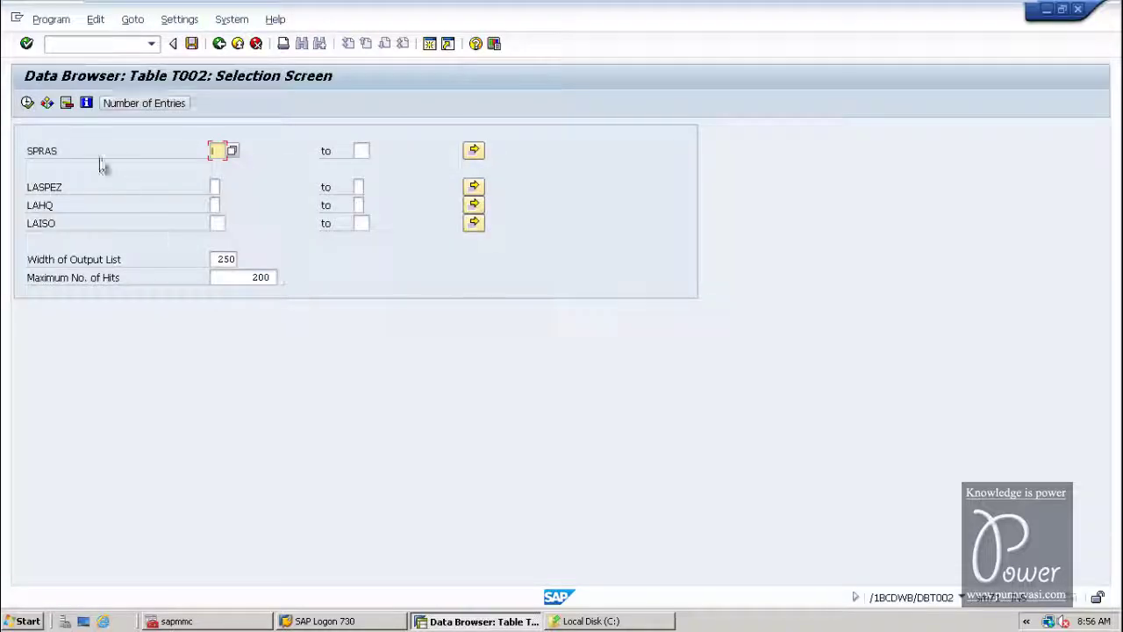
{"action": "left_click", "coordinate": [26, 104]}
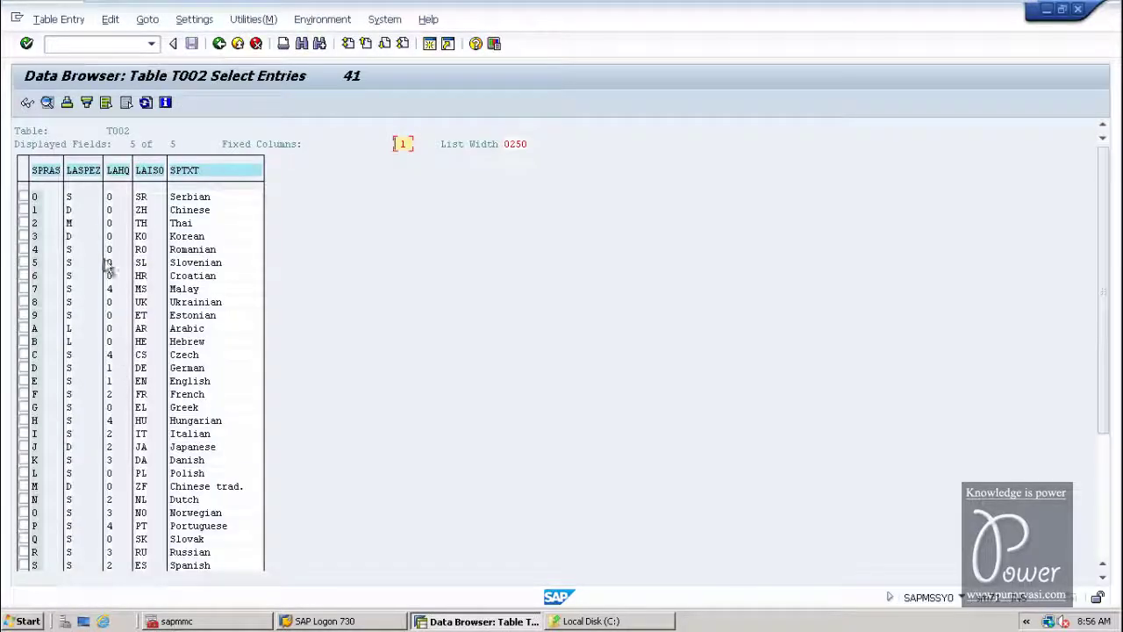
{"action": "scroll", "coordinate": [176, 334], "scroll_direction": "down", "scroll_amount": 1}
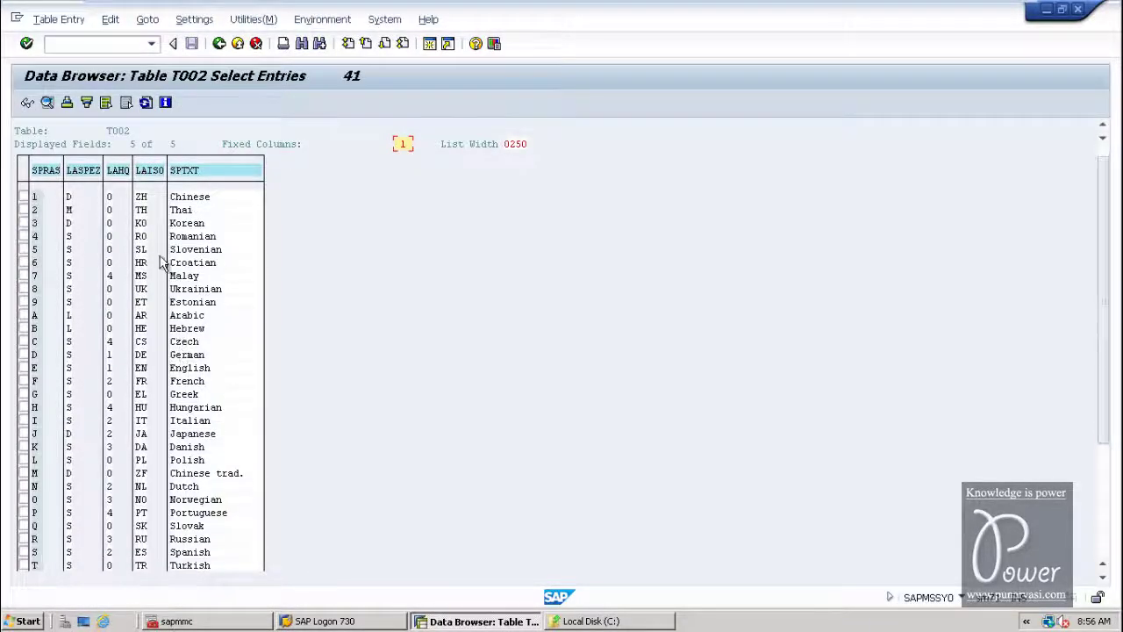
{"action": "scroll", "coordinate": [149, 426], "scroll_direction": "down", "scroll_amount": 1}
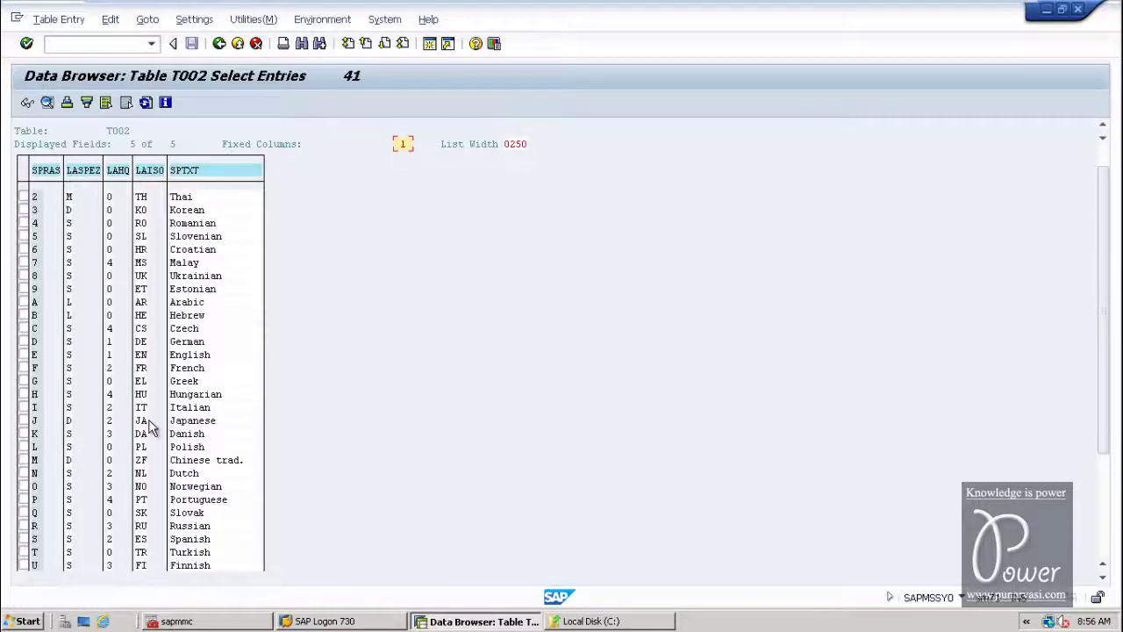
{"action": "scroll", "coordinate": [150, 429], "scroll_direction": "down", "scroll_amount": 1}
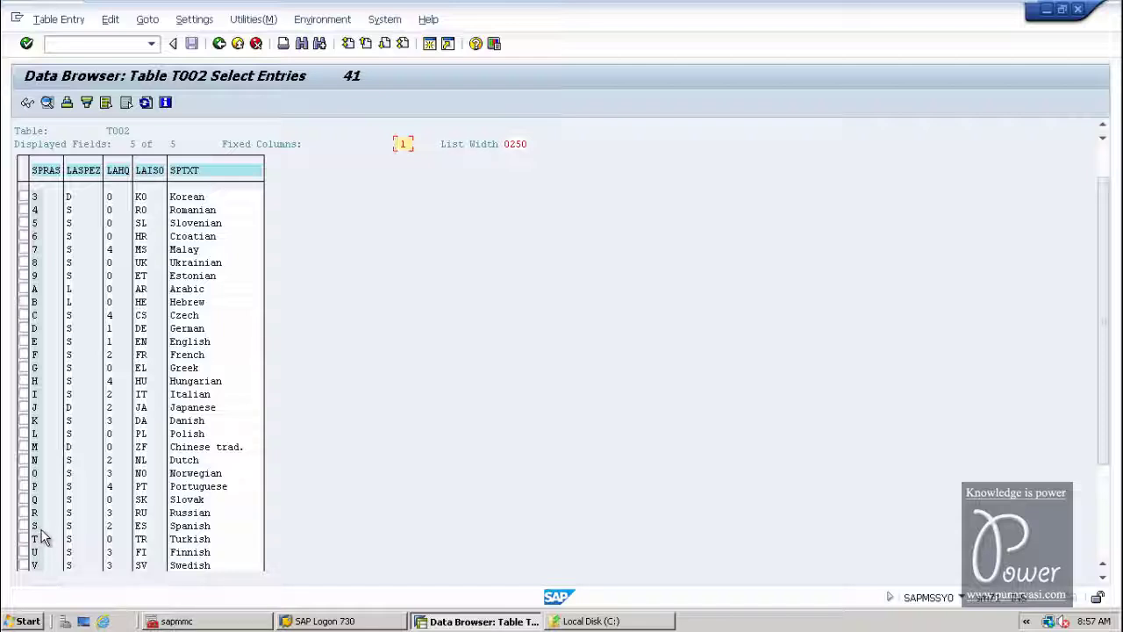
{"action": "left_click", "coordinate": [128, 45]}
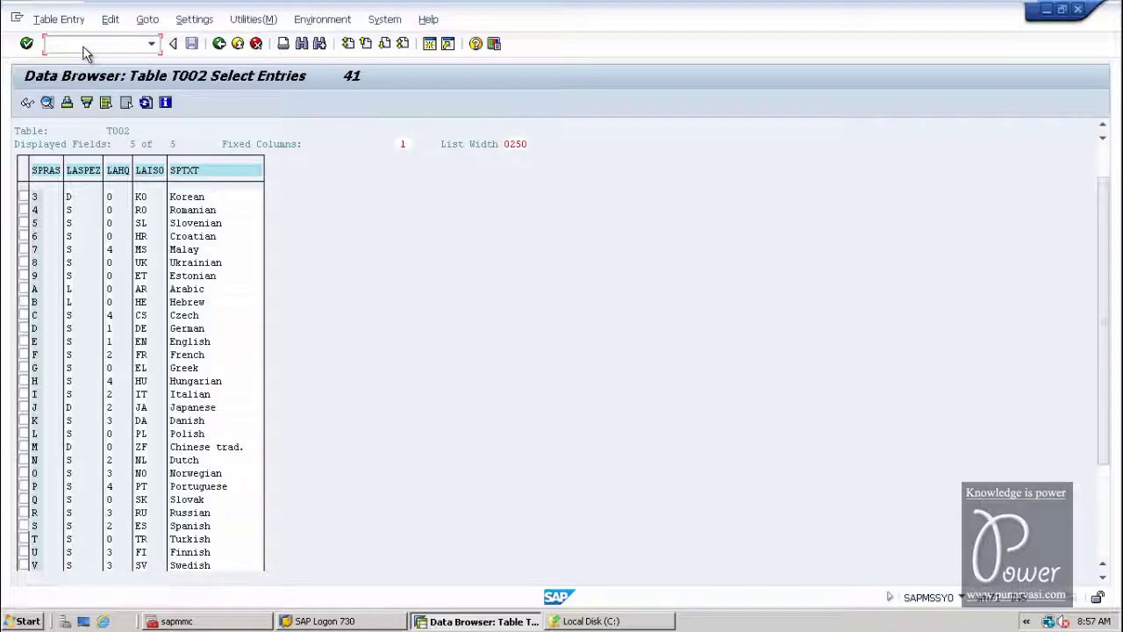
{"action": "type", "text": "/n"}
Step: Return to the main menu, open Language Management (SMLT) and start classifying a language
{"action": "key", "text": "Return"}
{"action": "type", "text": "smlt"}
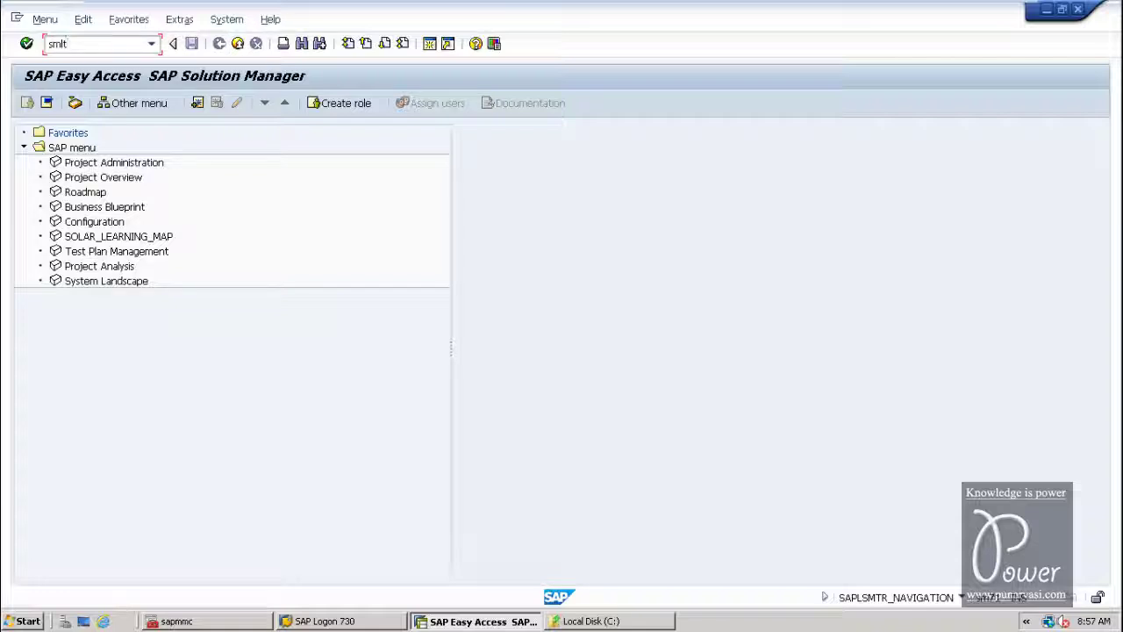
{"action": "key", "text": "Return"}
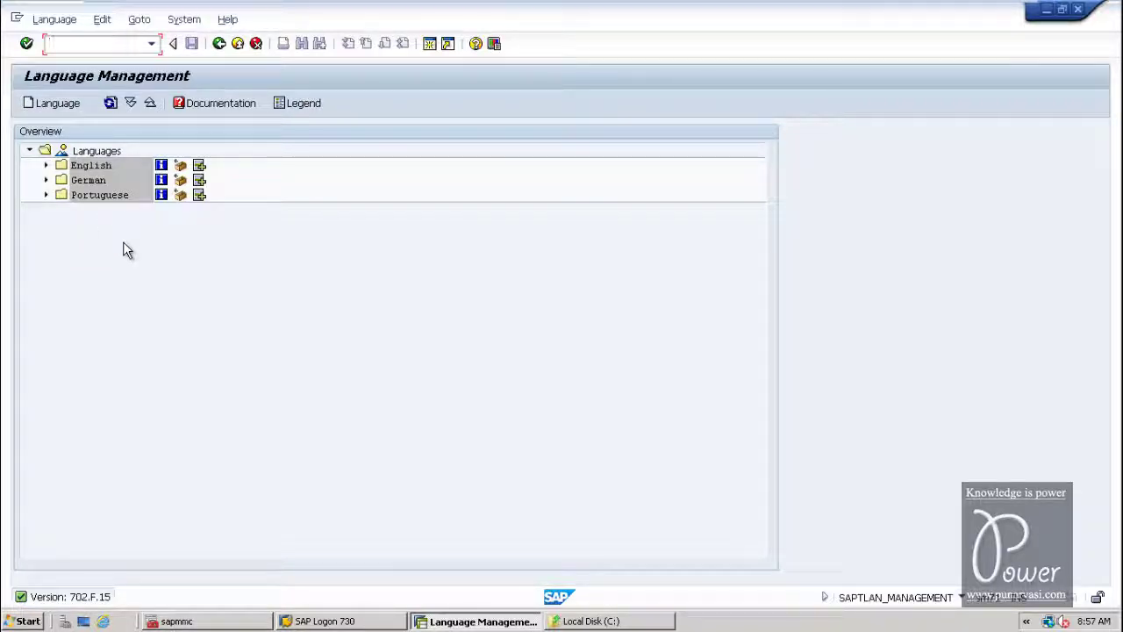
{"action": "left_click", "coordinate": [70, 21]}
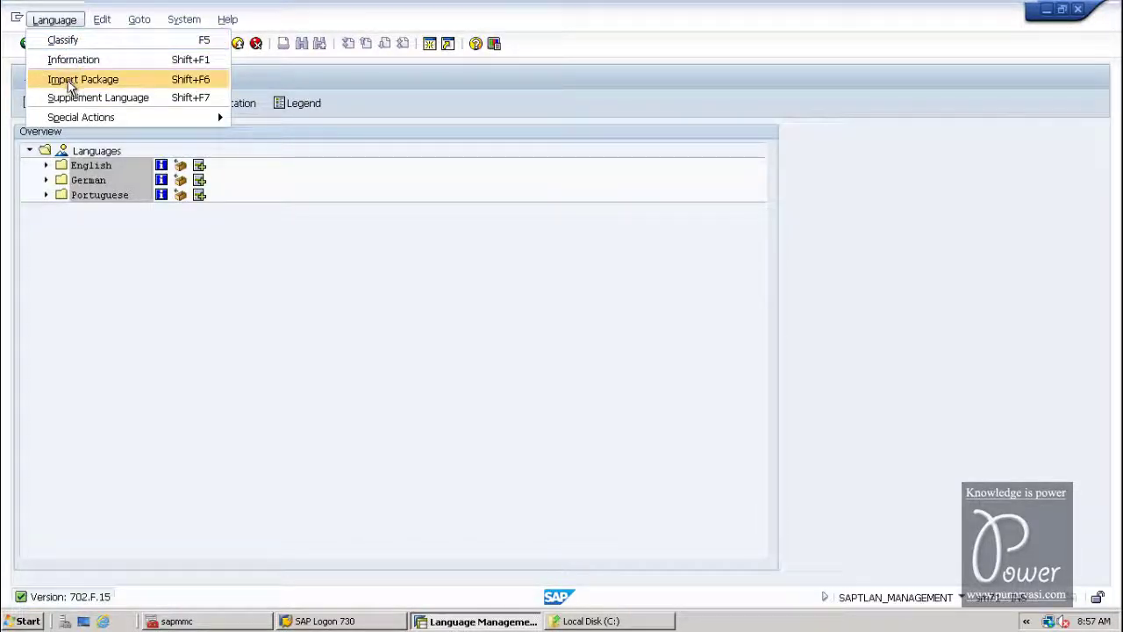
{"action": "mouse_move", "coordinate": [80, 117]}
{"action": "left_click", "coordinate": [146, 413]}
Step: Classify Spanish (ES), save it and acknowledge the saved message
{"action": "left_click", "coordinate": [50, 103]}
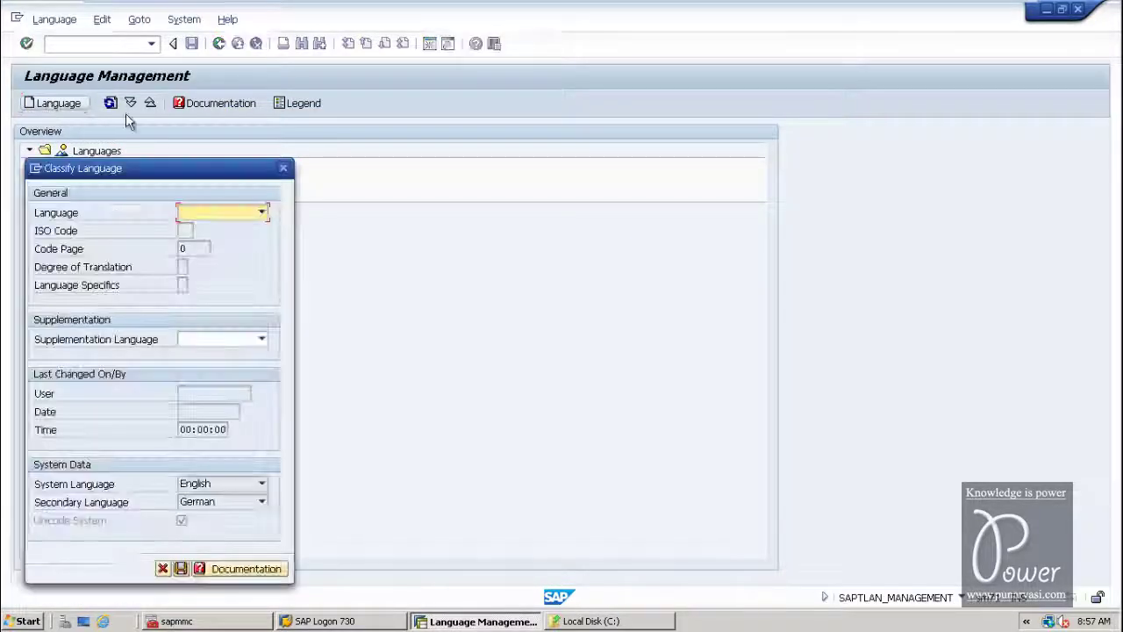
{"action": "left_click", "coordinate": [261, 213]}
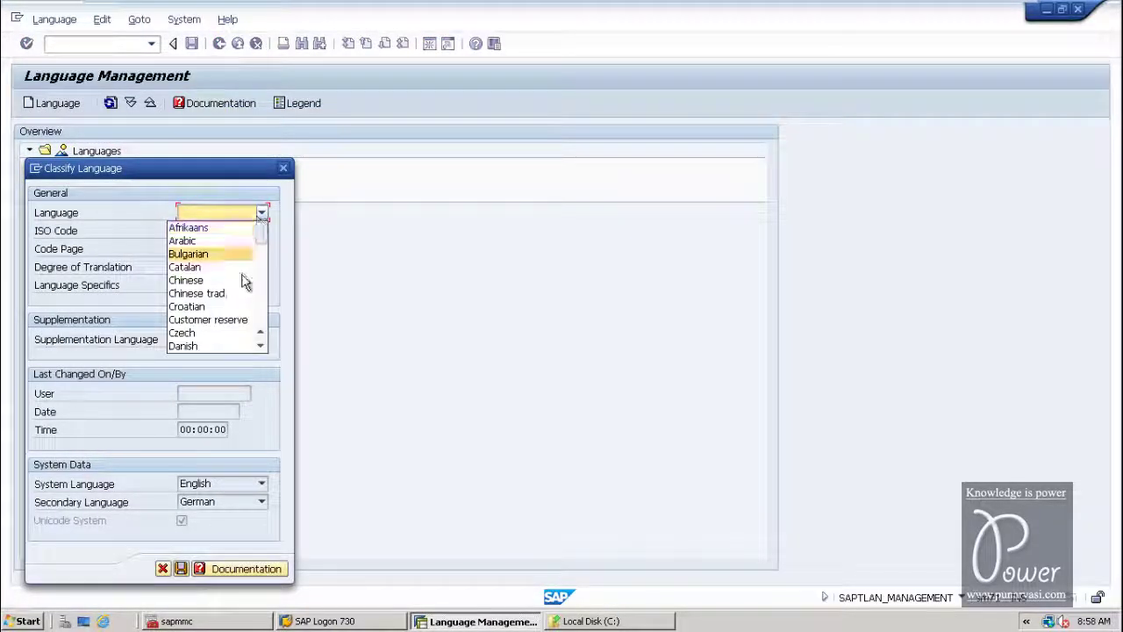
{"action": "scroll", "coordinate": [216, 312], "scroll_direction": "down", "scroll_amount": 2}
{"action": "scroll", "coordinate": [216, 312], "scroll_direction": "down", "scroll_amount": 1}
{"action": "scroll", "coordinate": [218, 314], "scroll_direction": "down", "scroll_amount": 2}
{"action": "scroll", "coordinate": [218, 314], "scroll_direction": "down", "scroll_amount": 1}
{"action": "scroll", "coordinate": [218, 314], "scroll_direction": "down", "scroll_amount": 2}
{"action": "scroll", "coordinate": [216, 314], "scroll_direction": "down", "scroll_amount": 2}
{"action": "left_click", "coordinate": [209, 309]}
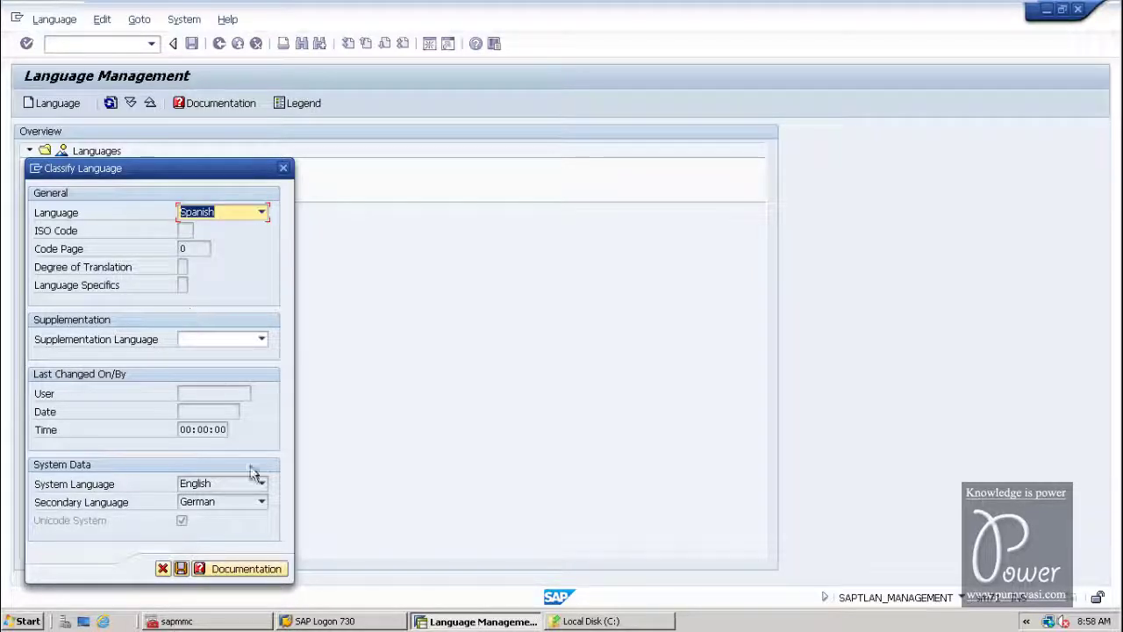
{"action": "left_click", "coordinate": [181, 569]}
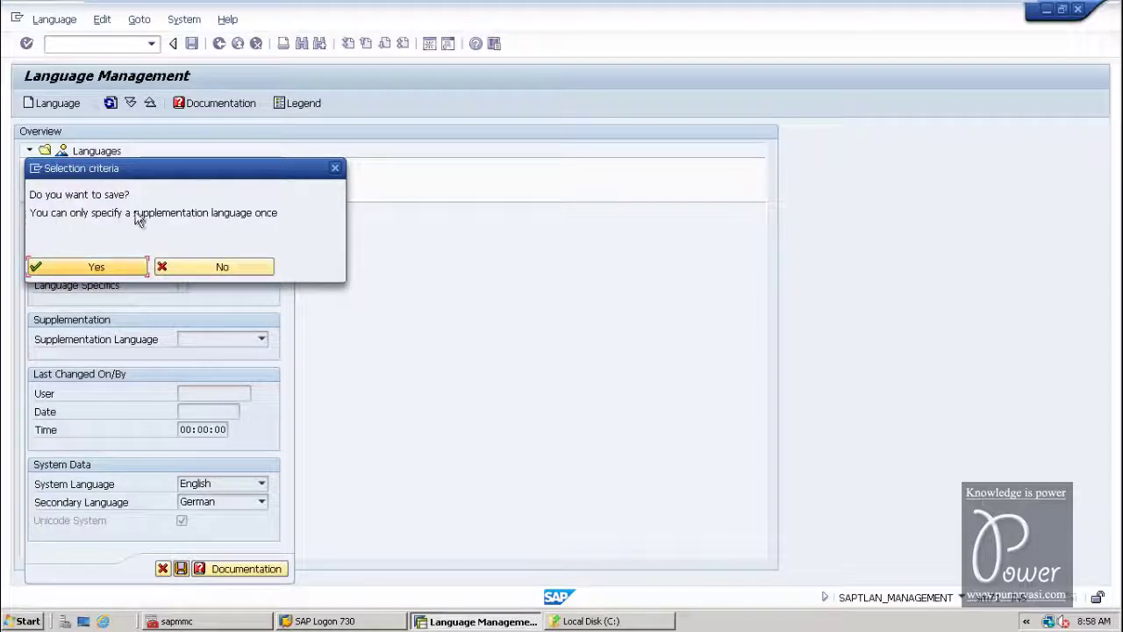
{"action": "left_click", "coordinate": [96, 266]}
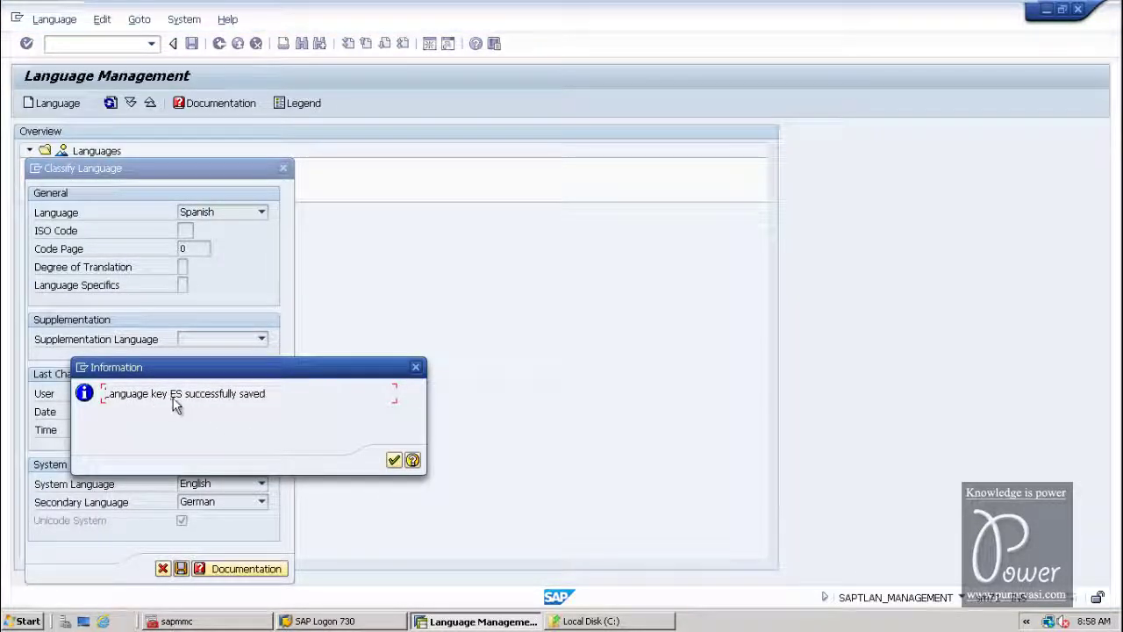
{"action": "left_click", "coordinate": [394, 460]}
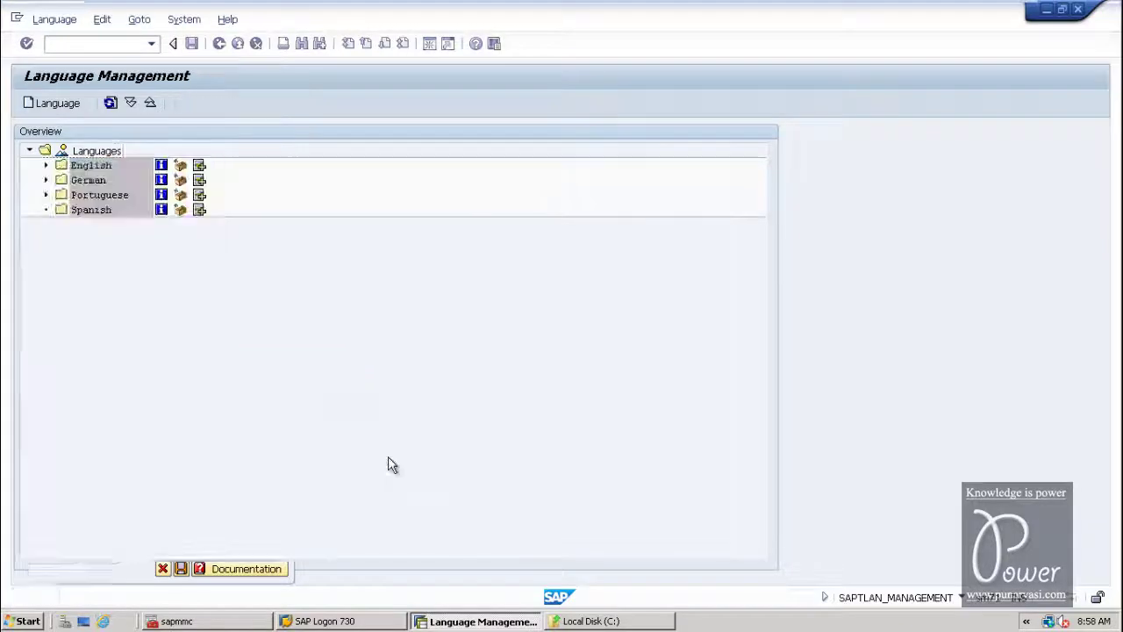
{"action": "left_click", "coordinate": [75, 210]}
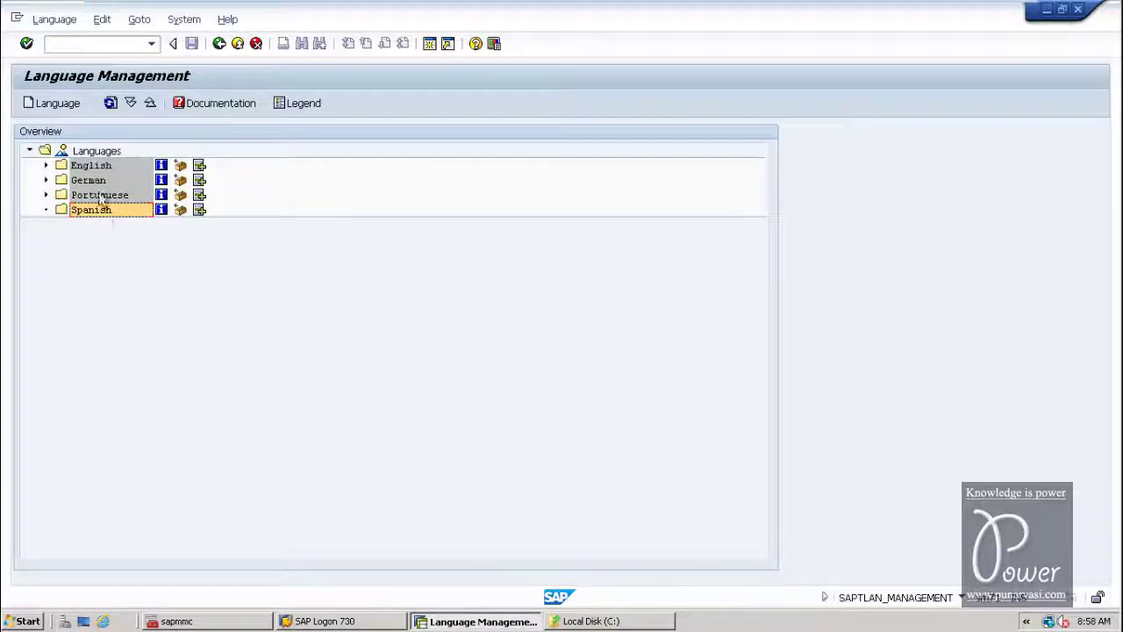
Step: Check the Language menu for Import Package, then bring up the Local Disk (C:) window
{"action": "left_click", "coordinate": [55, 21]}
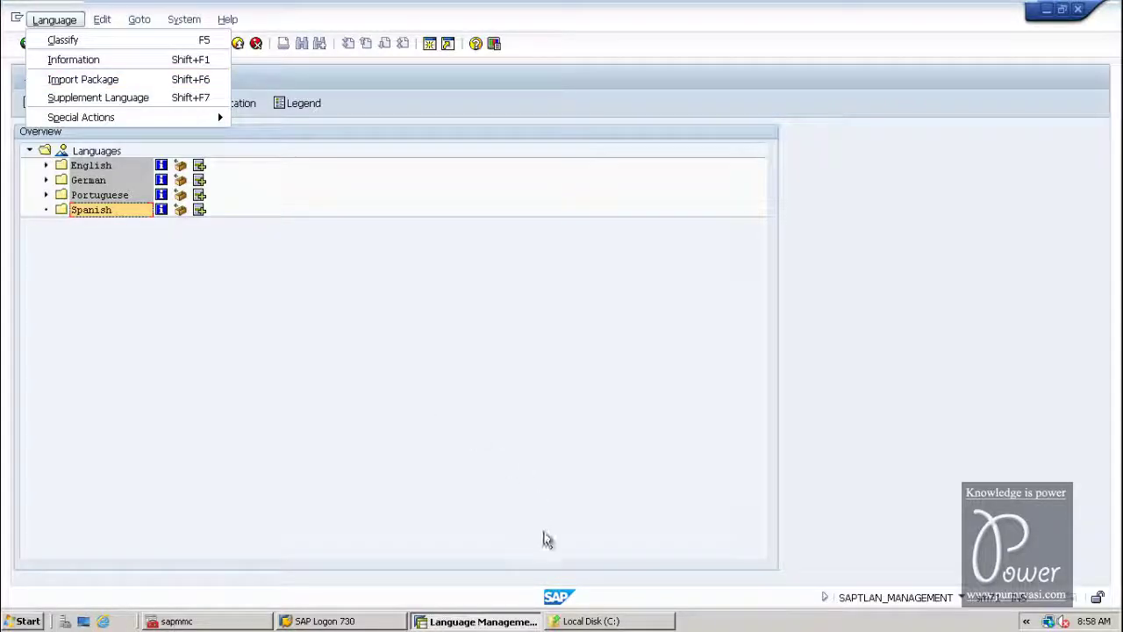
{"action": "left_click", "coordinate": [626, 622]}
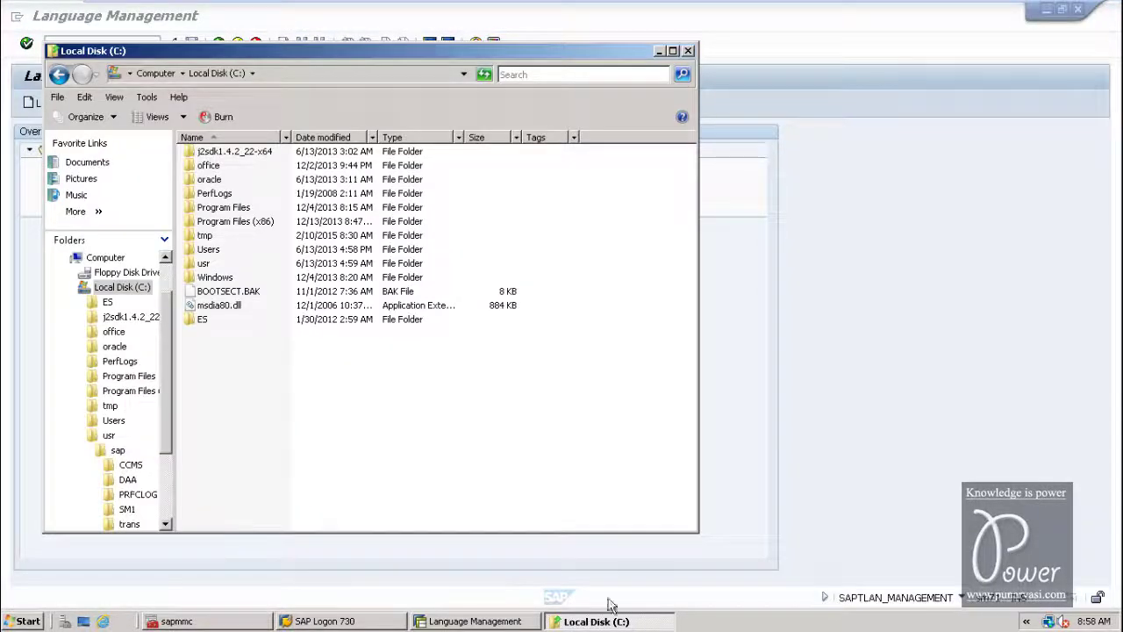
Step: Copy ESSO711F.PAT from the C:\ES folder
{"action": "left_click", "coordinate": [199, 323]}
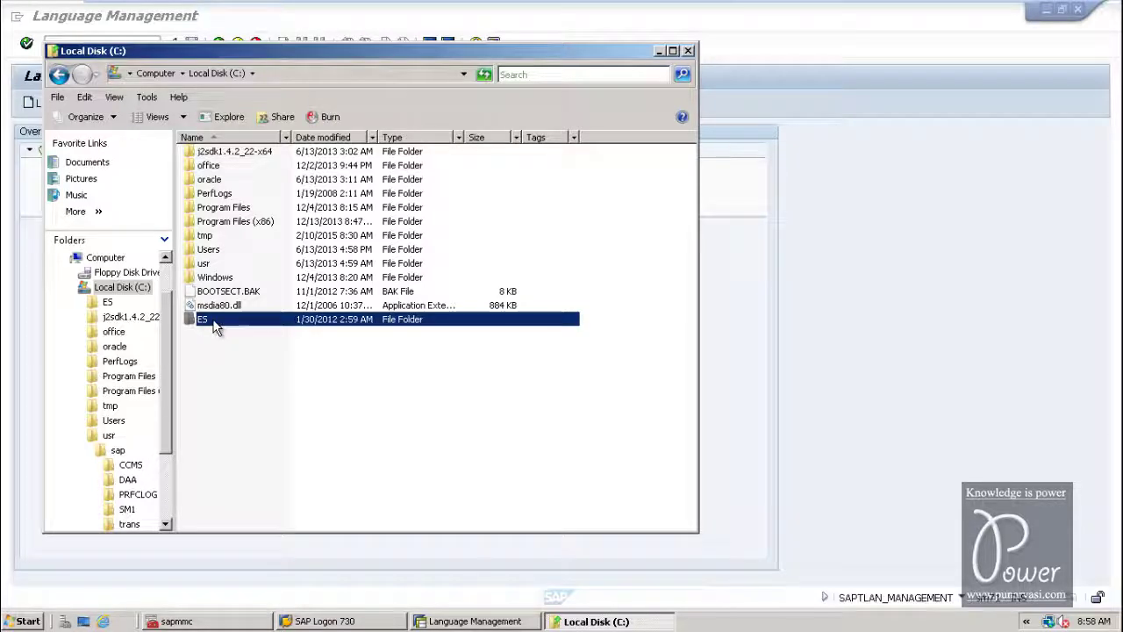
{"action": "double_click", "coordinate": [202, 321]}
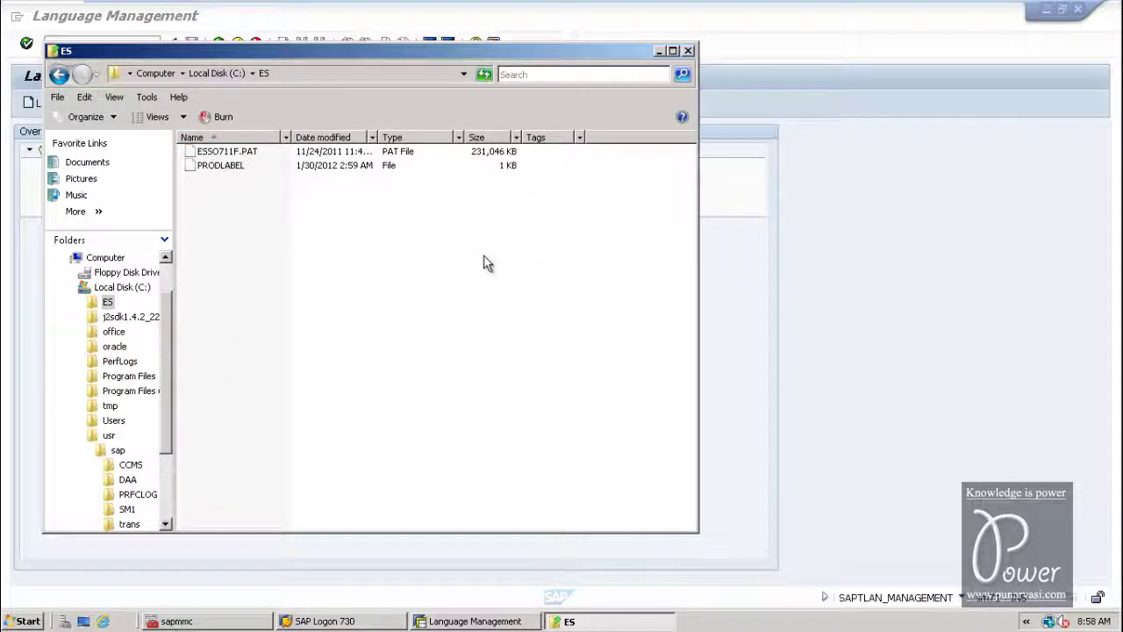
{"action": "left_click", "coordinate": [232, 166]}
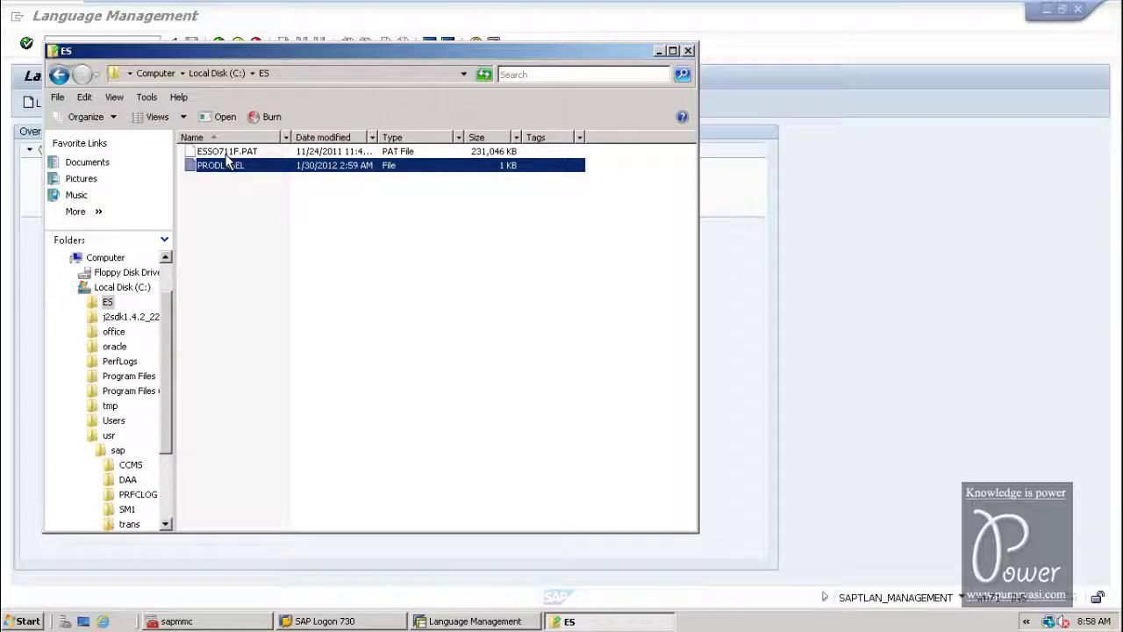
{"action": "left_click", "coordinate": [226, 154]}
{"action": "right_click", "coordinate": [225, 153]}
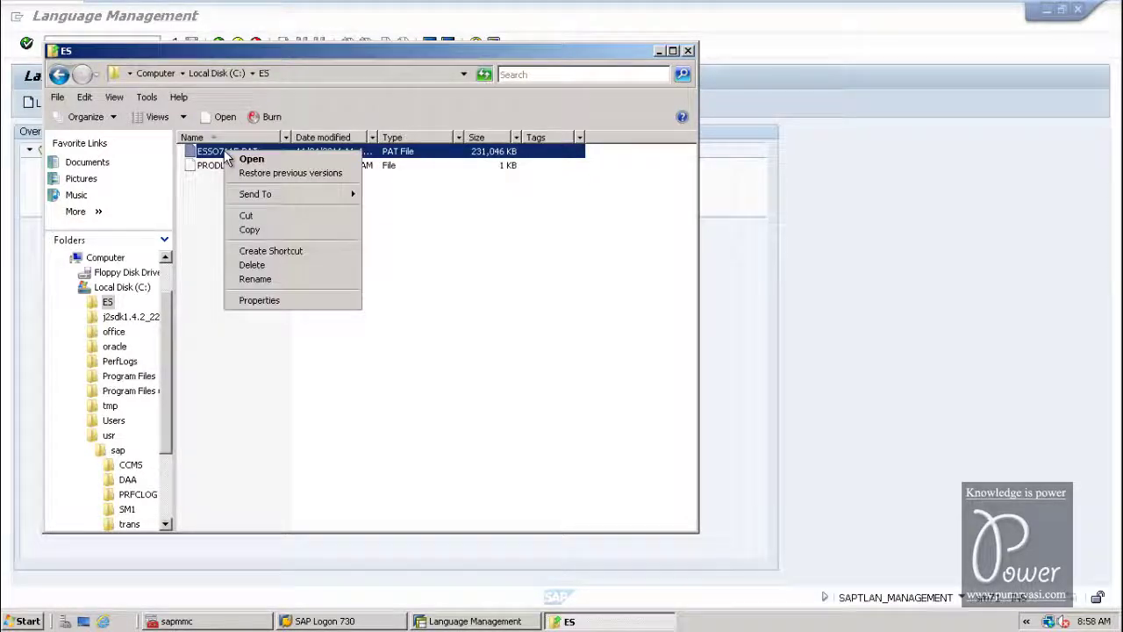
{"action": "left_click", "coordinate": [249, 230]}
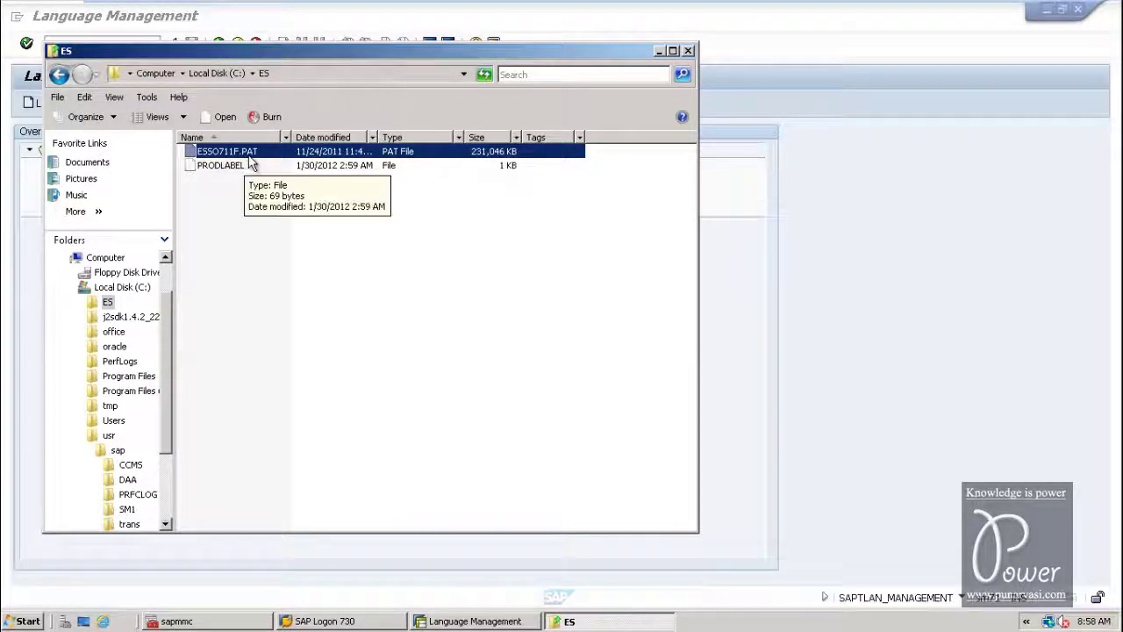
Step: Navigate to the C:\usr\sap\trans\EPS\in folder
{"action": "left_click", "coordinate": [226, 71]}
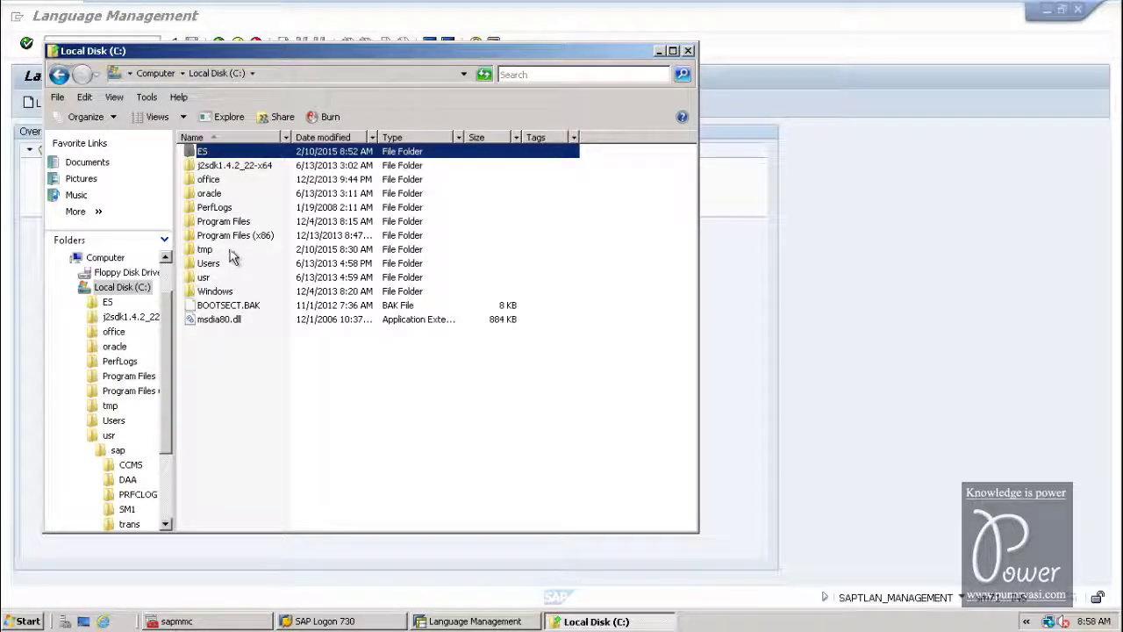
{"action": "left_click", "coordinate": [209, 276]}
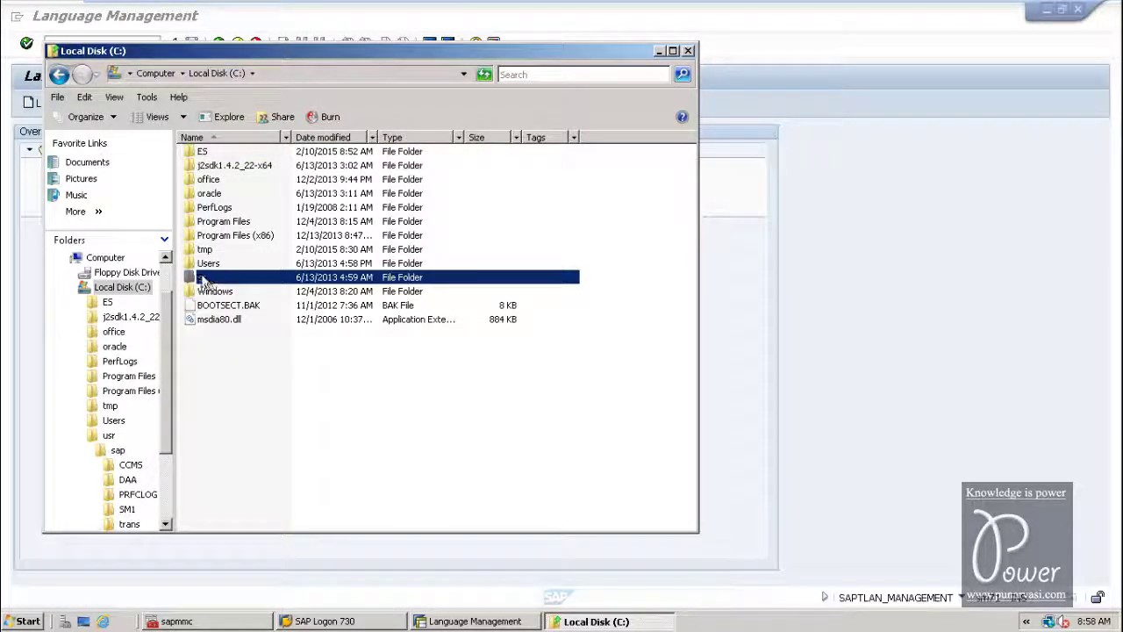
{"action": "left_click", "coordinate": [192, 279]}
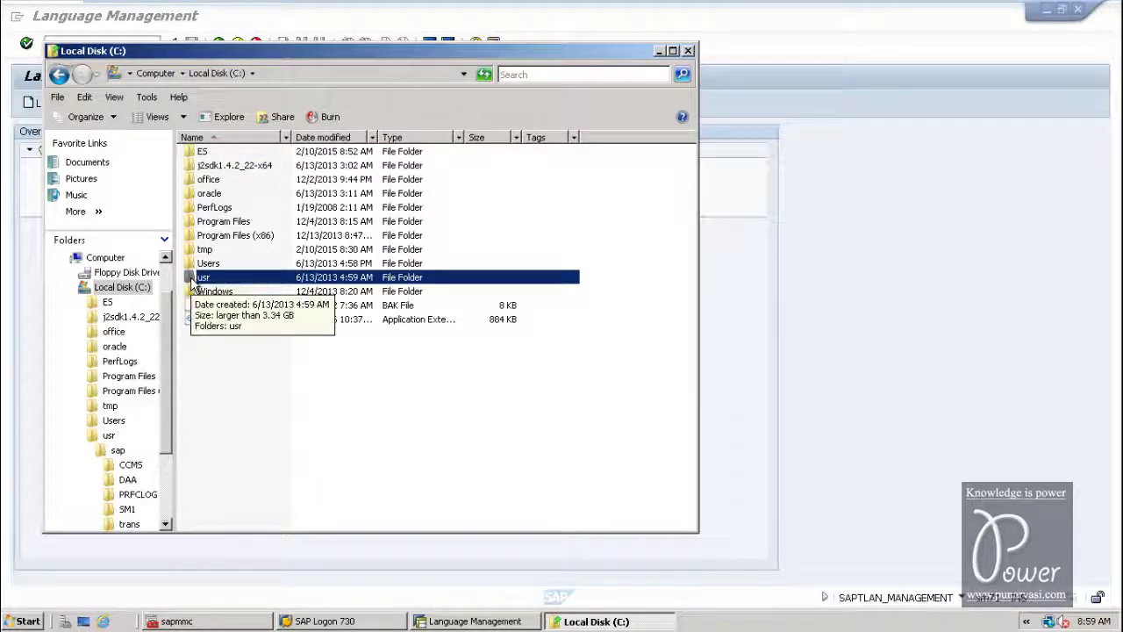
{"action": "double_click", "coordinate": [192, 280]}
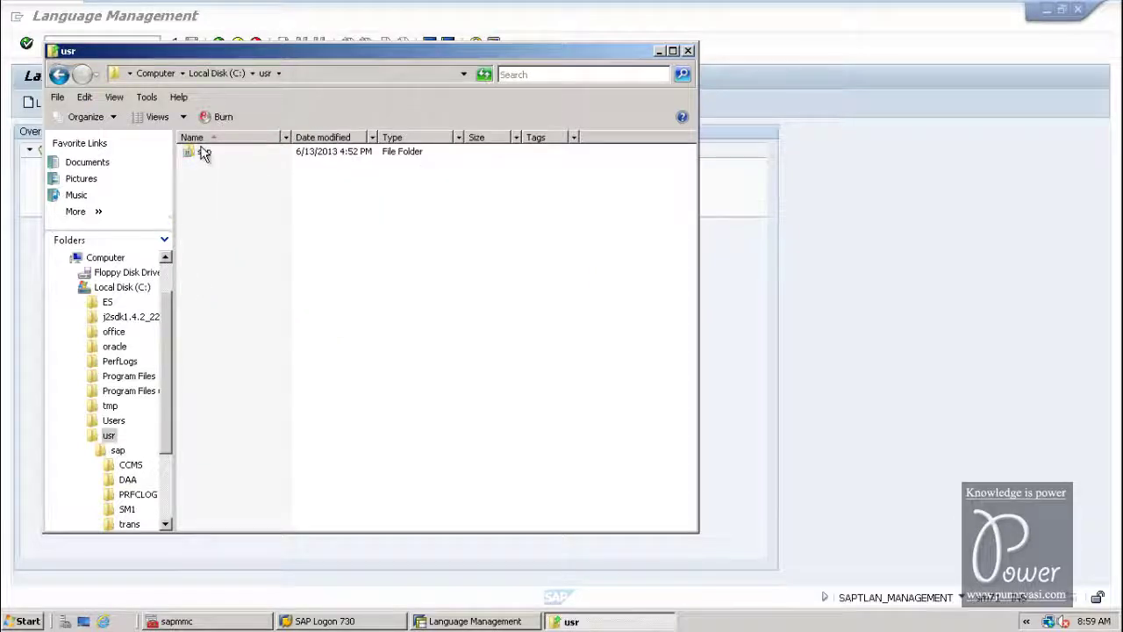
{"action": "double_click", "coordinate": [202, 154]}
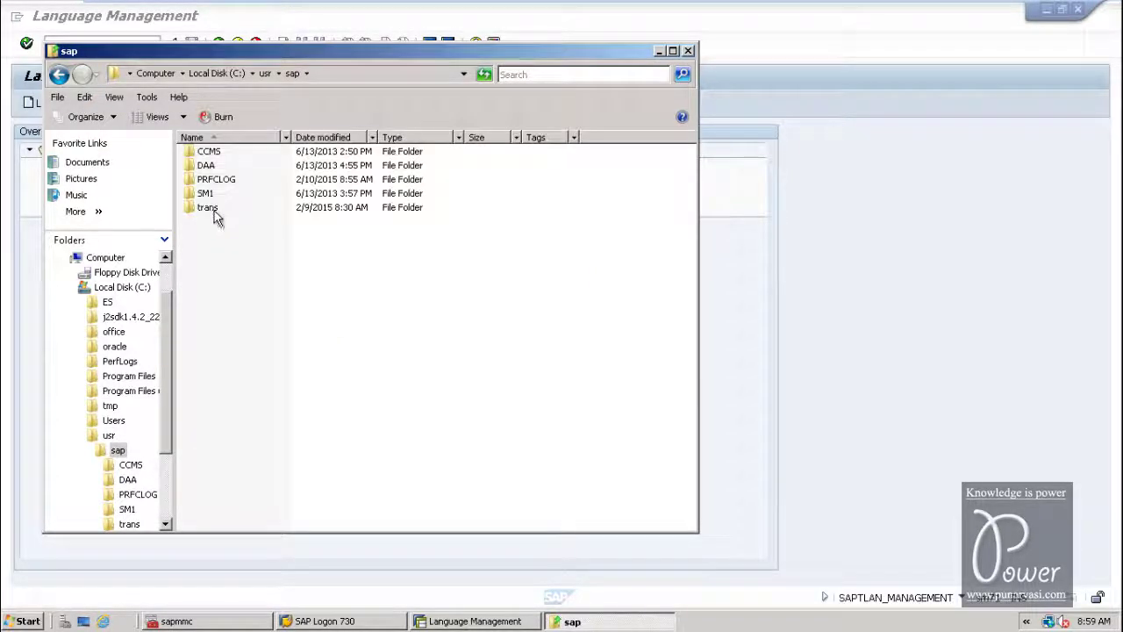
{"action": "double_click", "coordinate": [211, 208]}
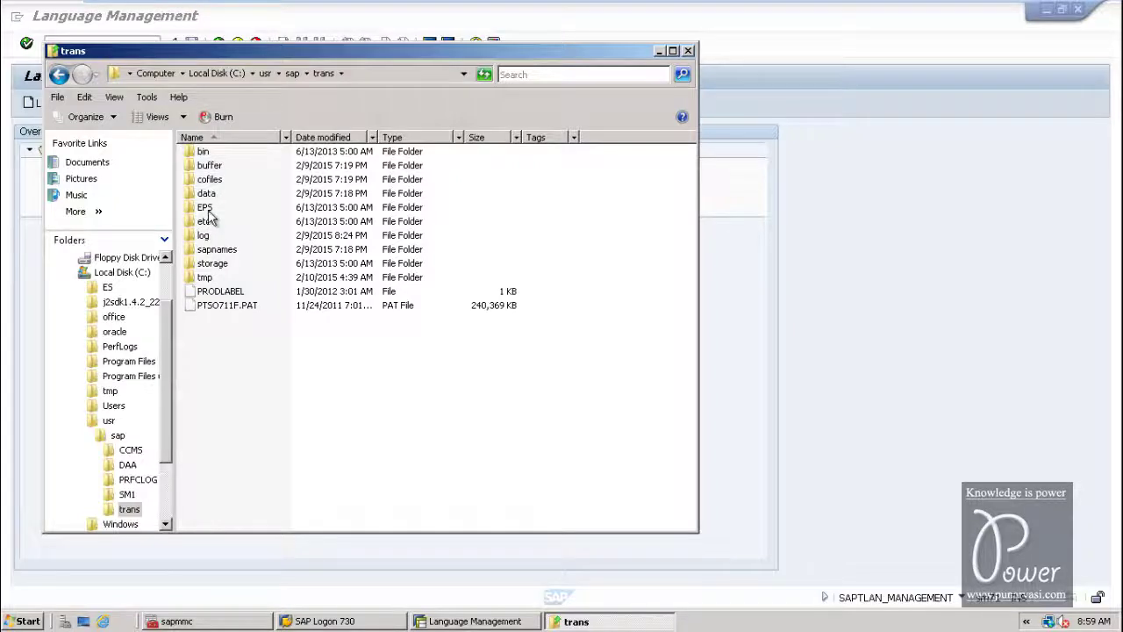
{"action": "double_click", "coordinate": [208, 209]}
{"action": "double_click", "coordinate": [200, 152]}
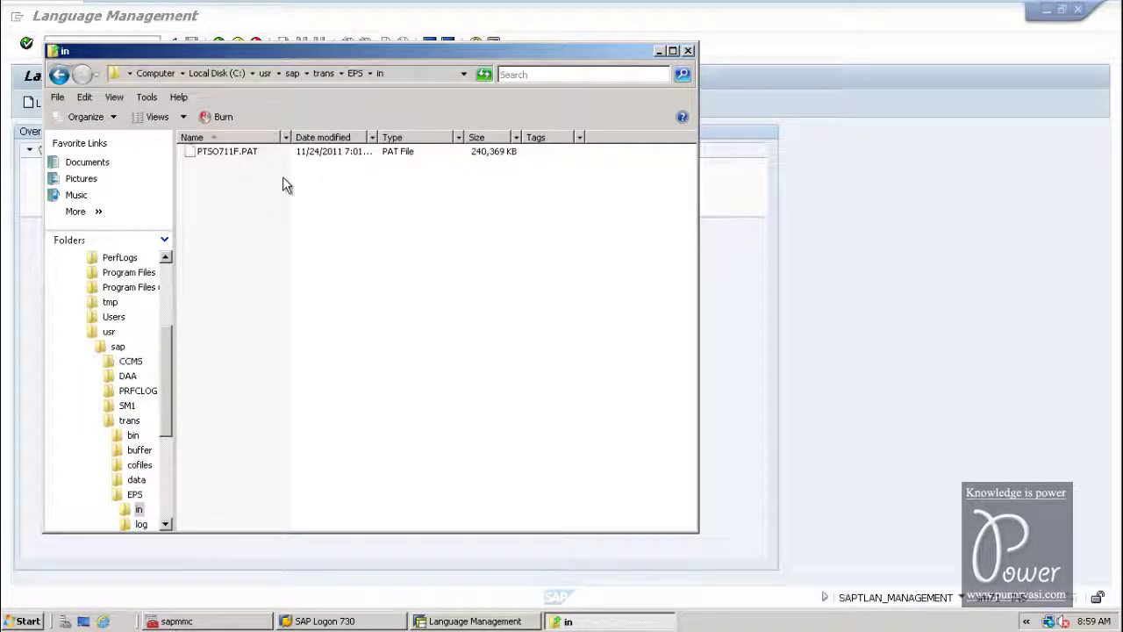
Step: Paste ESSO711F.PAT into the EPS\in folder
{"action": "right_click", "coordinate": [282, 177]}
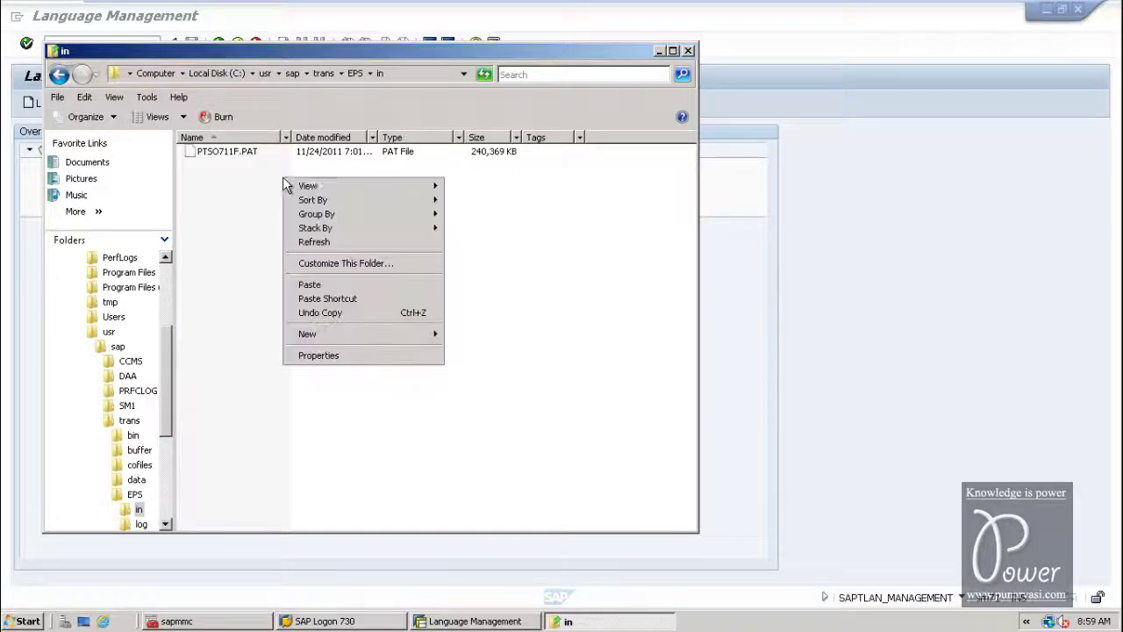
{"action": "left_click", "coordinate": [323, 286]}
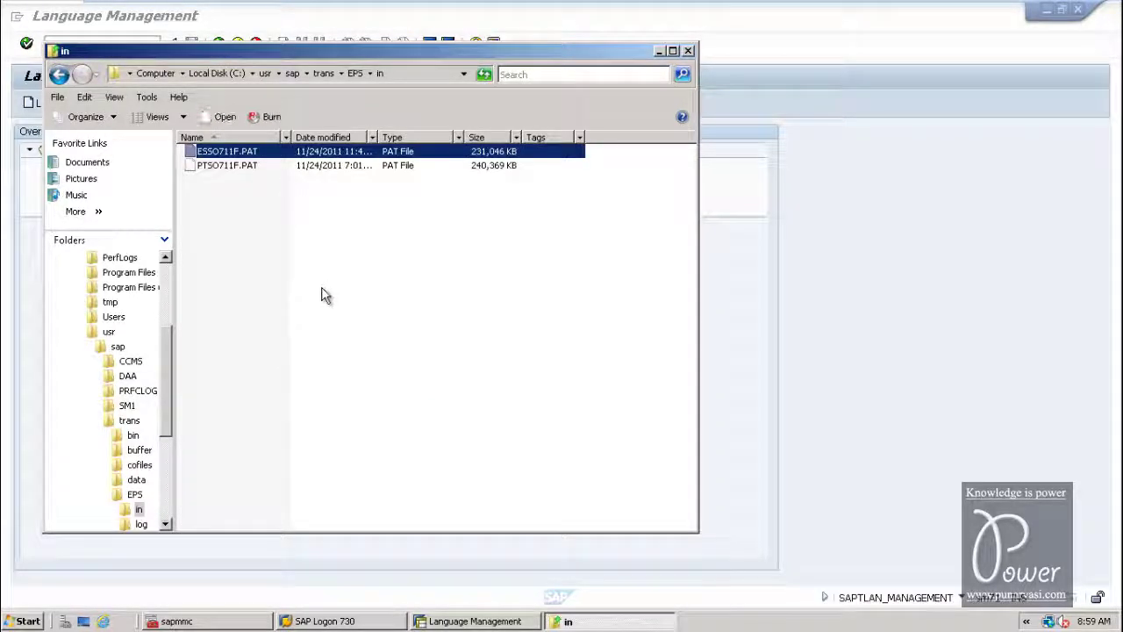
{"action": "left_click", "coordinate": [214, 167]}
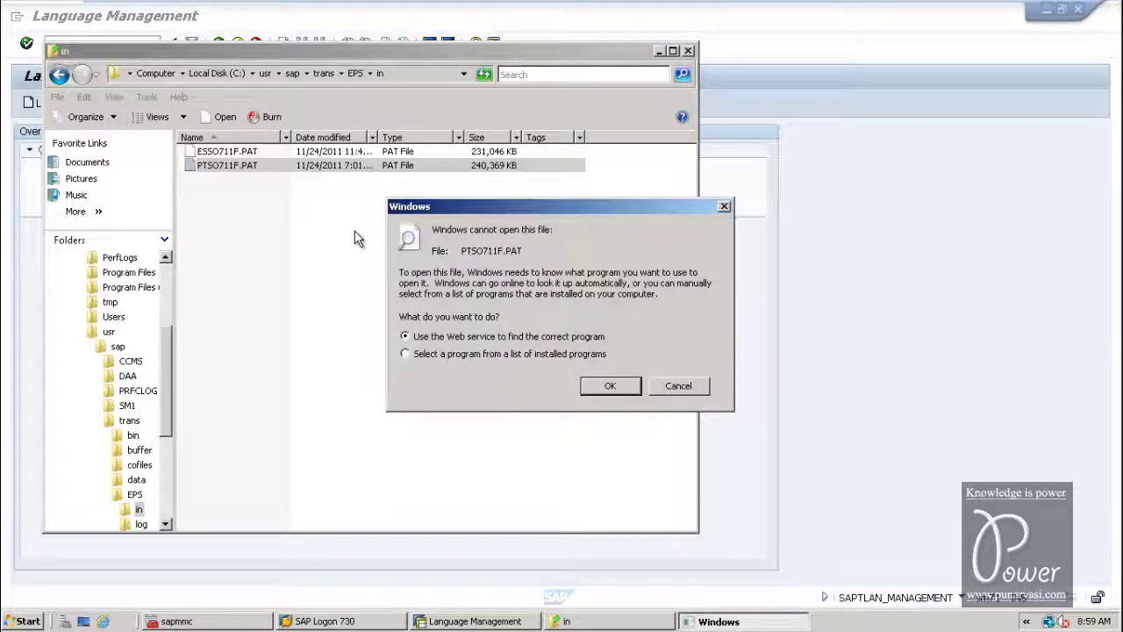
{"action": "left_click", "coordinate": [677, 386]}
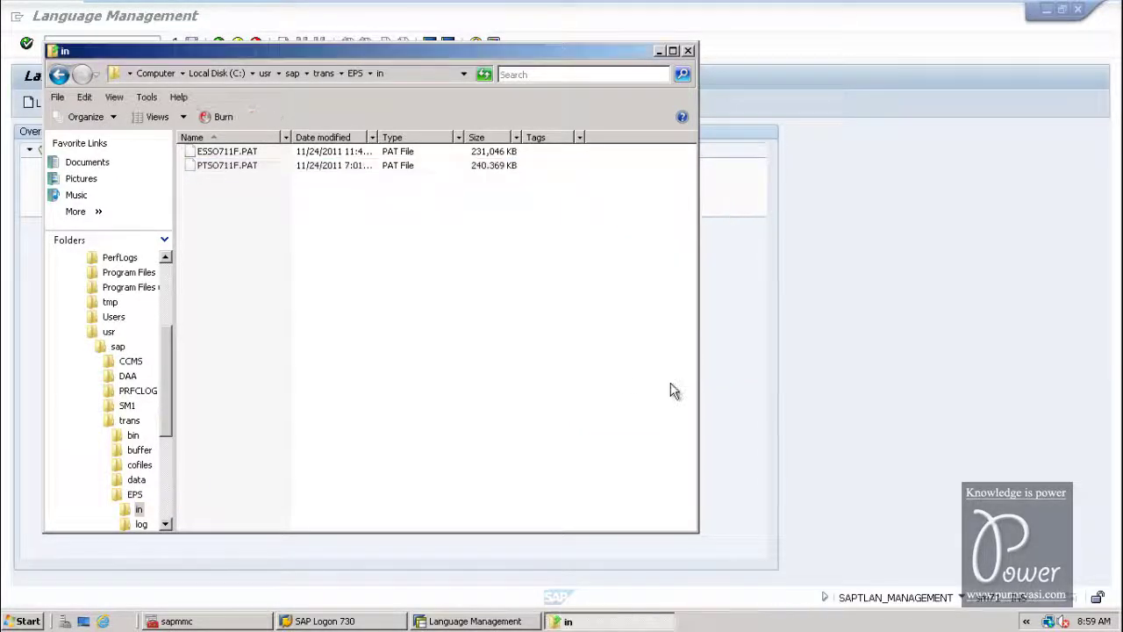
Step: Permanently delete PTSO711F.PAT and minimize Explorer to return to SAP
{"action": "left_click", "coordinate": [223, 166]}
{"action": "key", "text": "shift+Delete"}
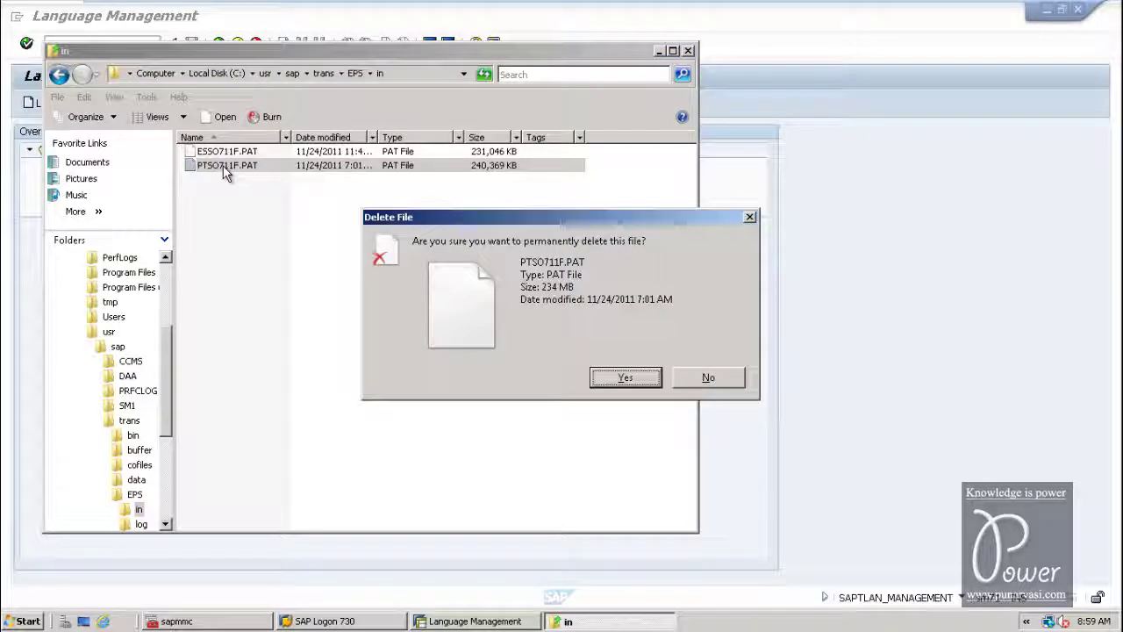
{"action": "key", "text": "Return"}
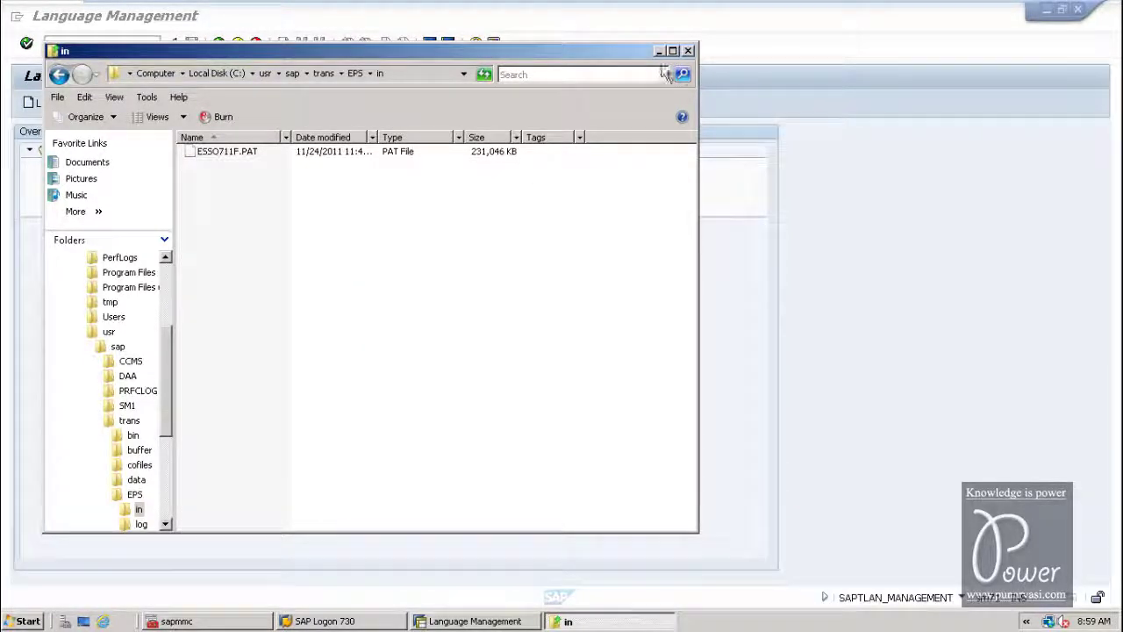
{"action": "left_click", "coordinate": [659, 51]}
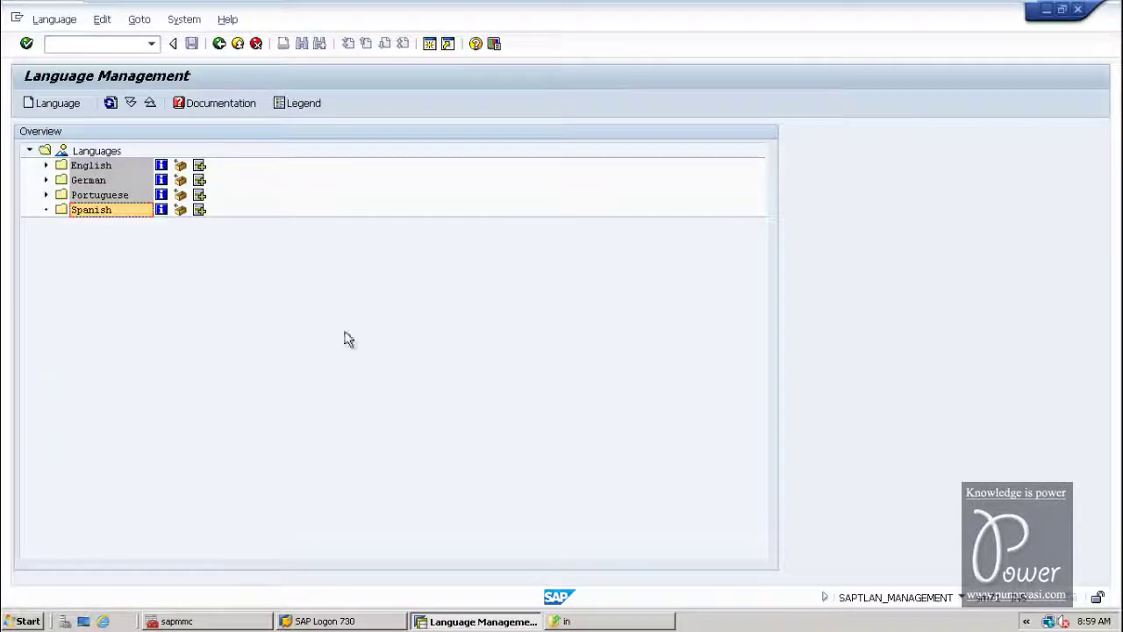
Step: Select Spanish and open the Import Package function in Language Management
{"action": "left_click", "coordinate": [70, 212]}
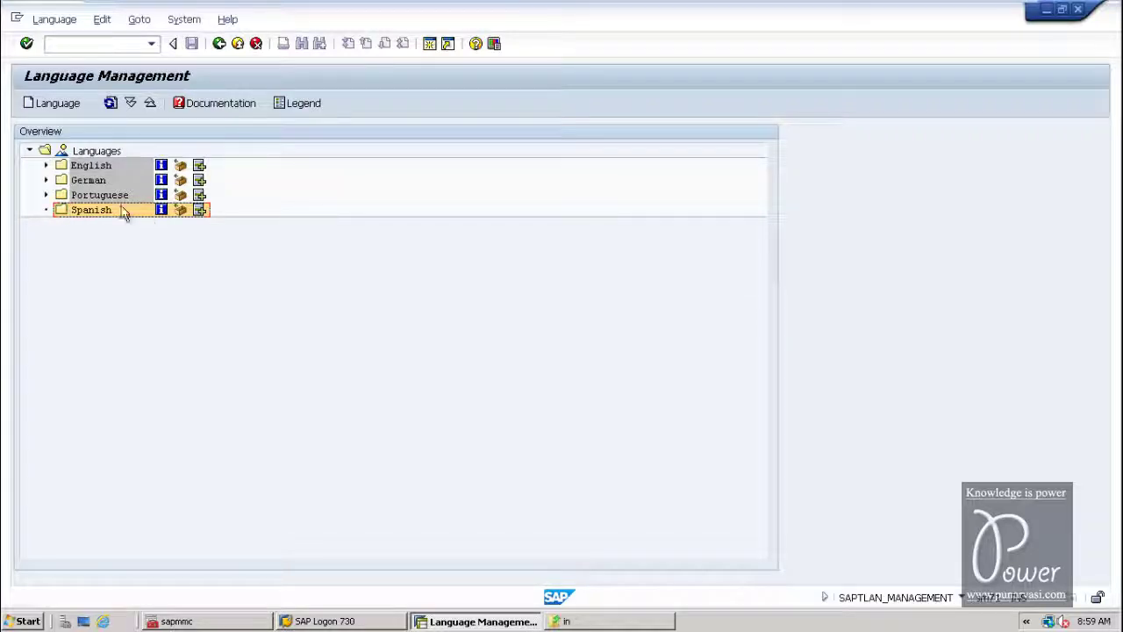
{"action": "left_click", "coordinate": [53, 19]}
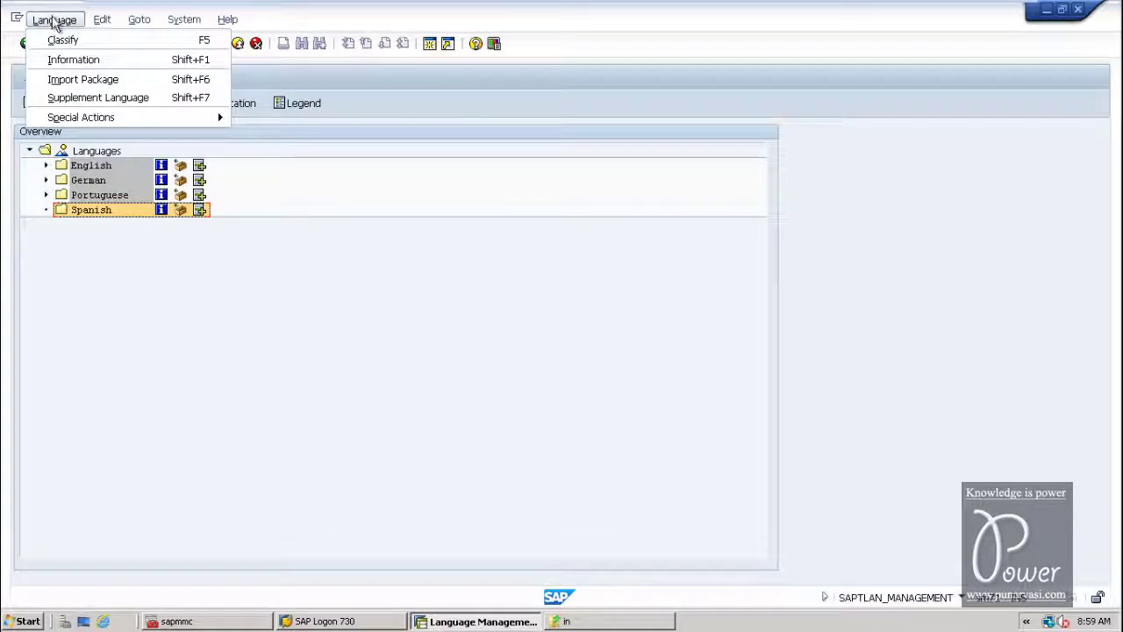
{"action": "left_click", "coordinate": [63, 79]}
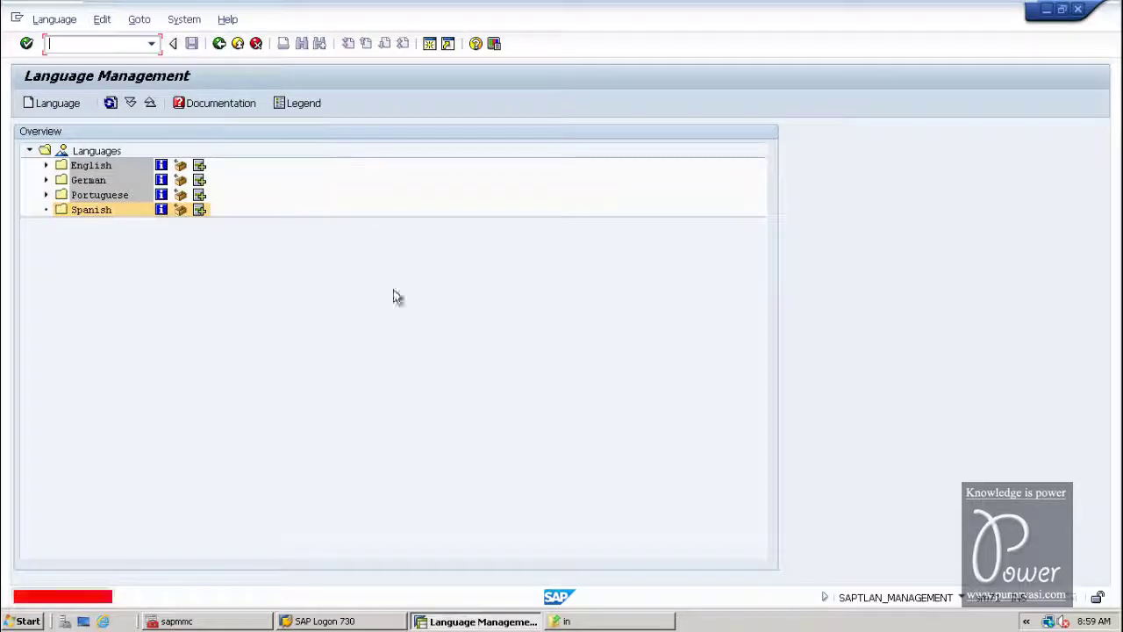
{"action": "left_click", "coordinate": [87, 210]}
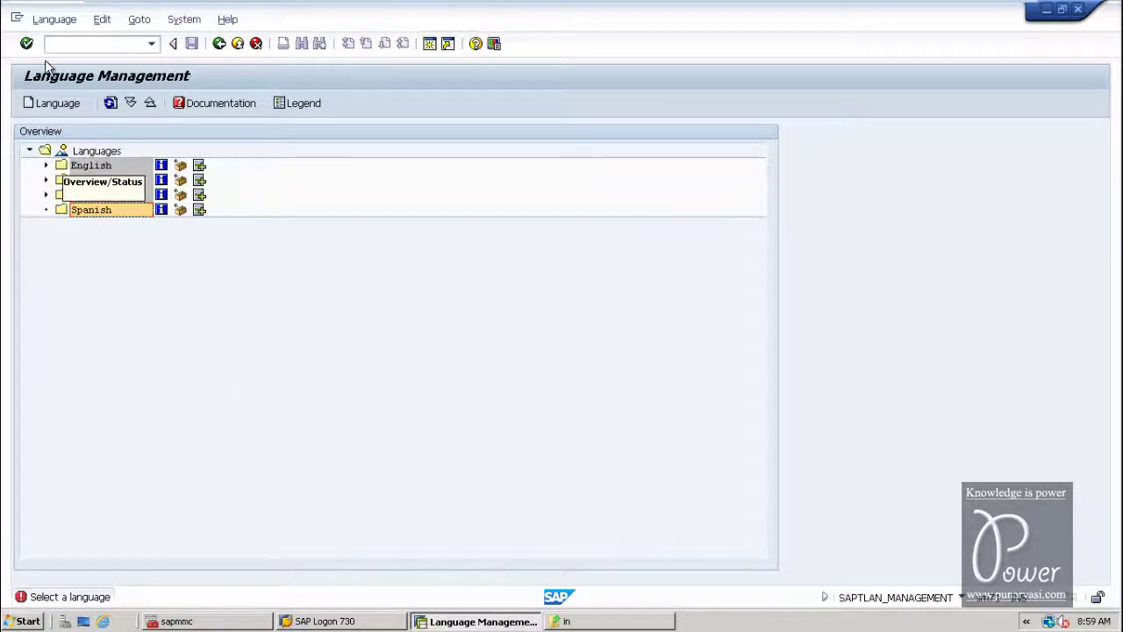
{"action": "left_click", "coordinate": [54, 19]}
{"action": "left_click", "coordinate": [63, 78]}
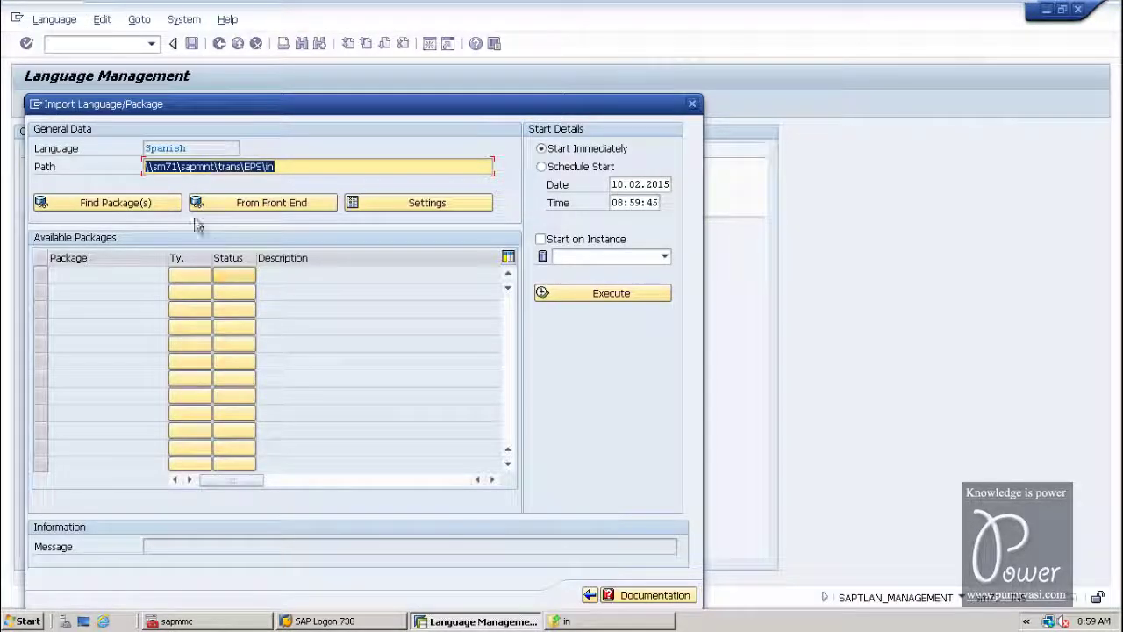
Step: Find package SAPKLES71SR1SOLMANF0, execute its import and confirm the scheduling
{"action": "left_click", "coordinate": [140, 205]}
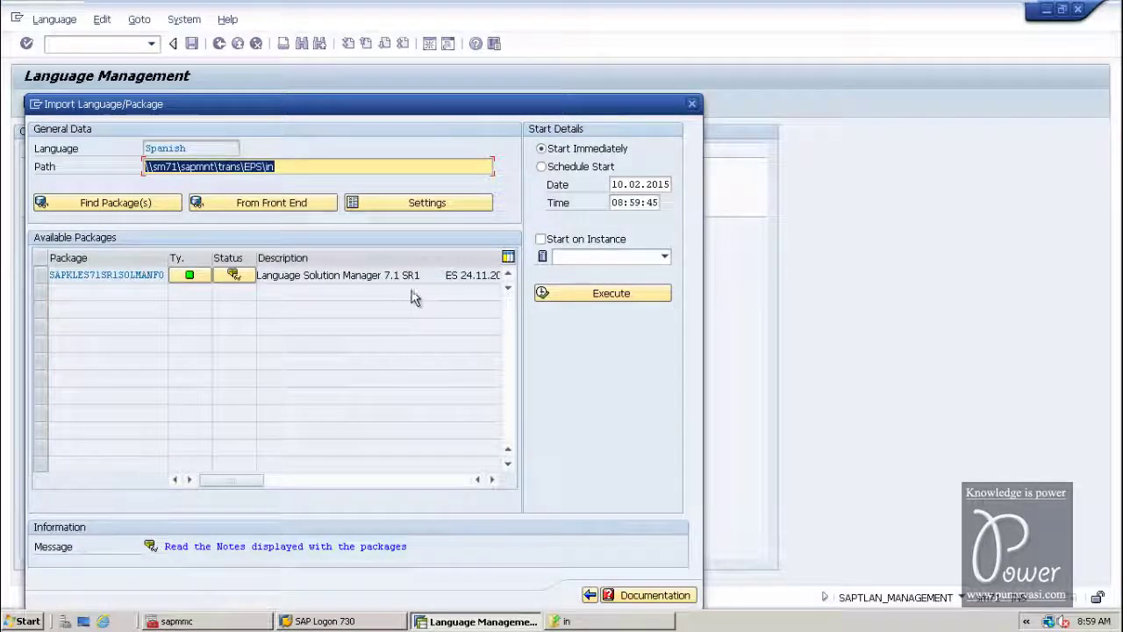
{"action": "left_click_drag", "start_coordinate": [263, 479], "coordinate": [483, 489]}
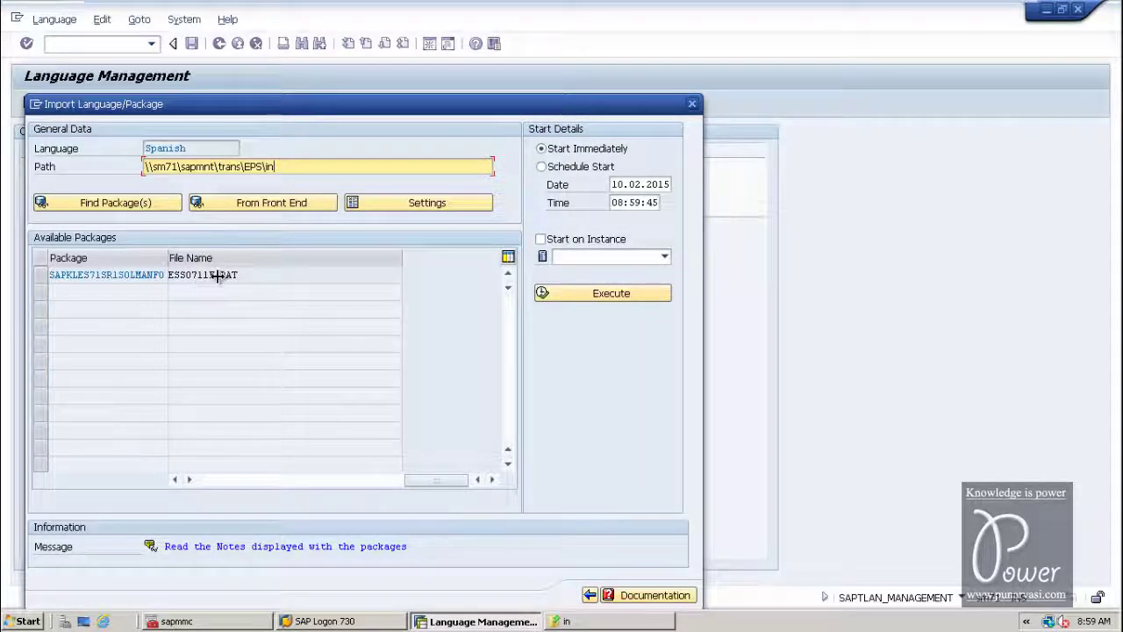
{"action": "left_click_drag", "start_coordinate": [441, 483], "coordinate": [200, 482]}
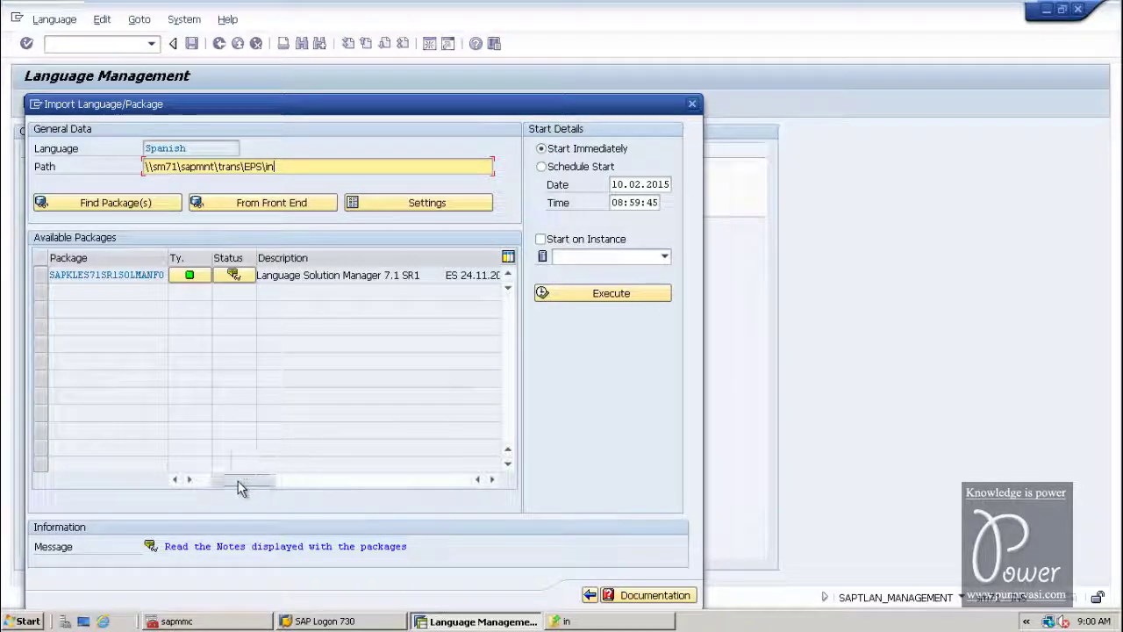
{"action": "left_click", "coordinate": [40, 275]}
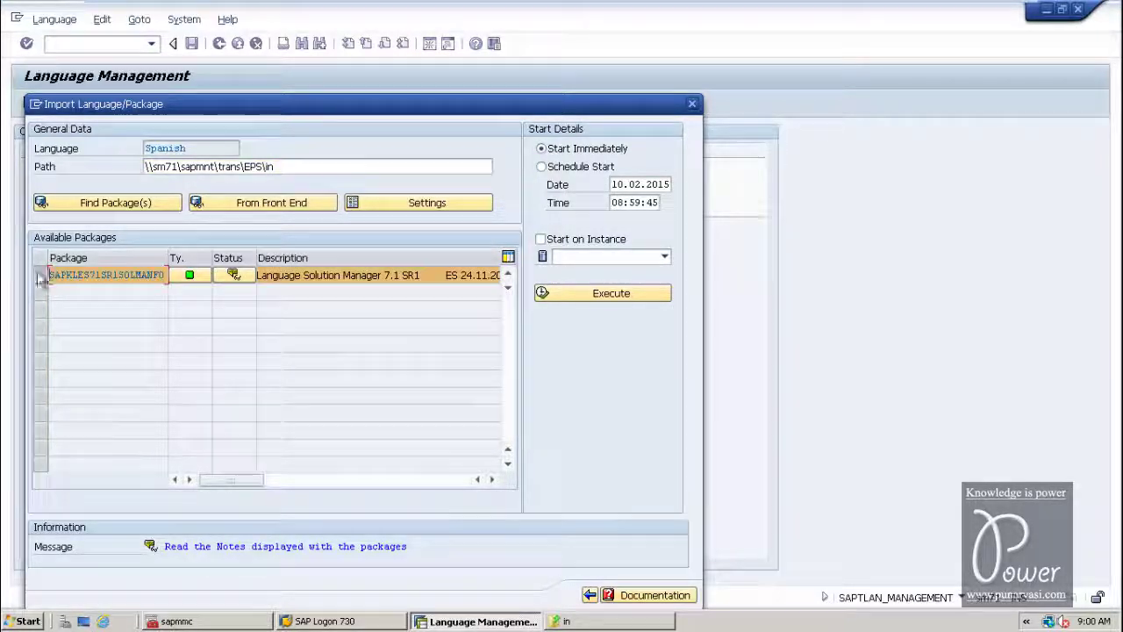
{"action": "left_click", "coordinate": [599, 296]}
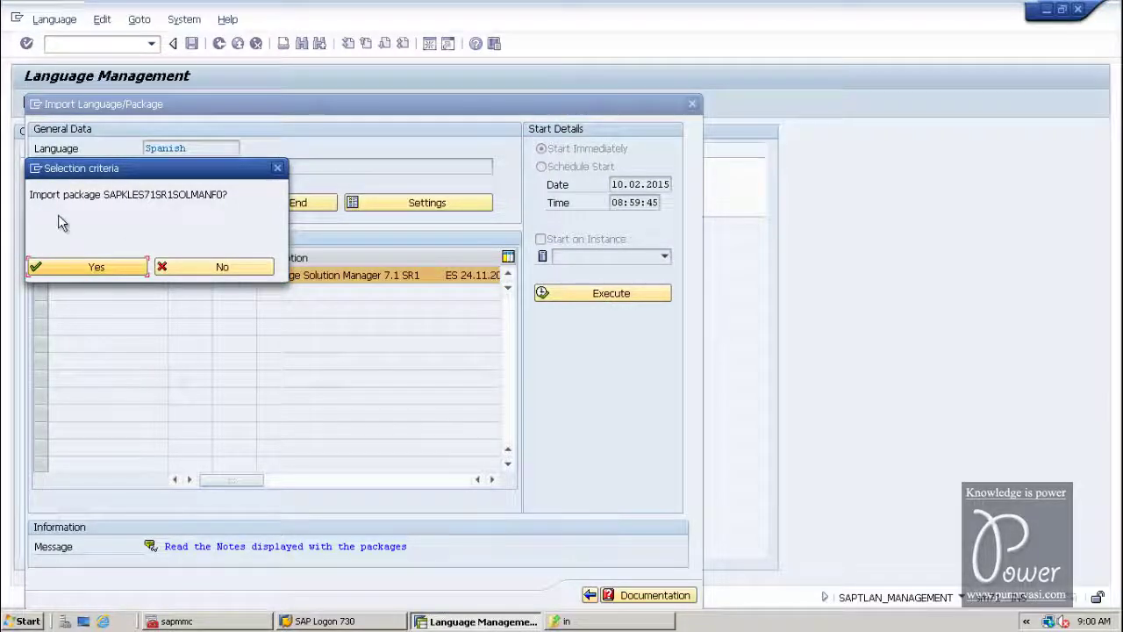
{"action": "left_click", "coordinate": [104, 269]}
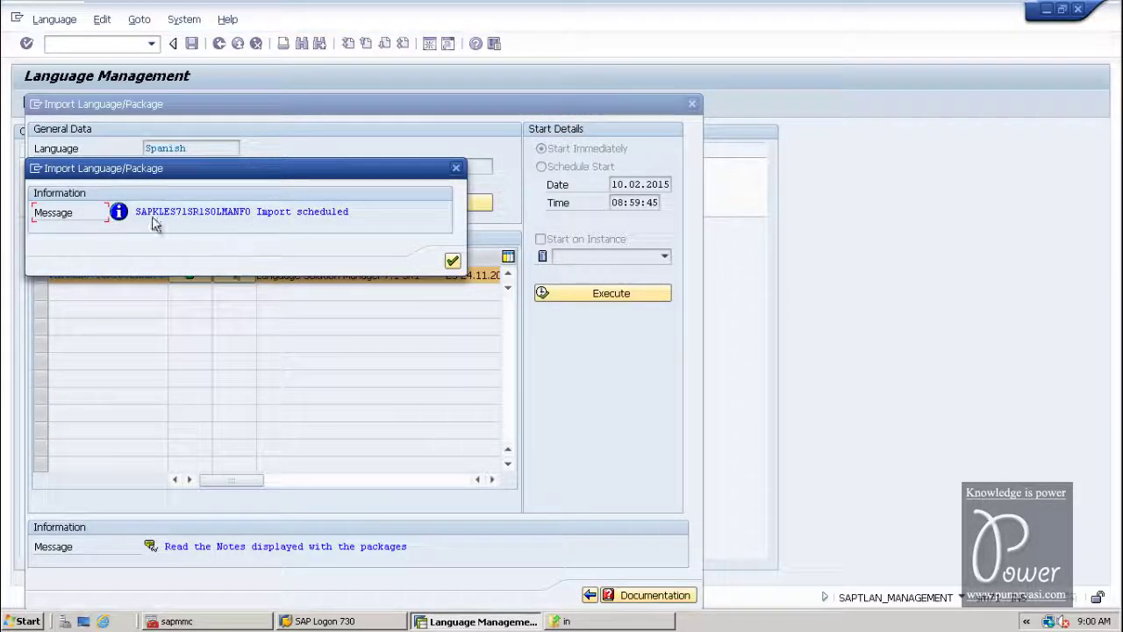
{"action": "left_click", "coordinate": [453, 262]}
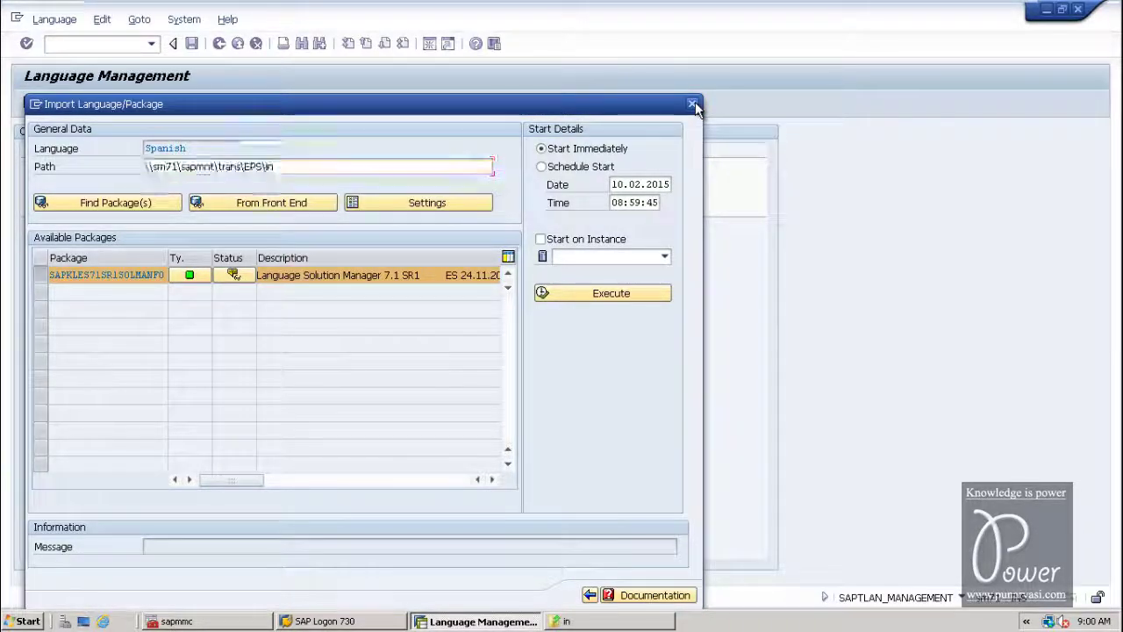
Step: Open the SAPKLES71SR1SOLMANF0 import job under Spanish and view its details and log
{"action": "left_click", "coordinate": [588, 596]}
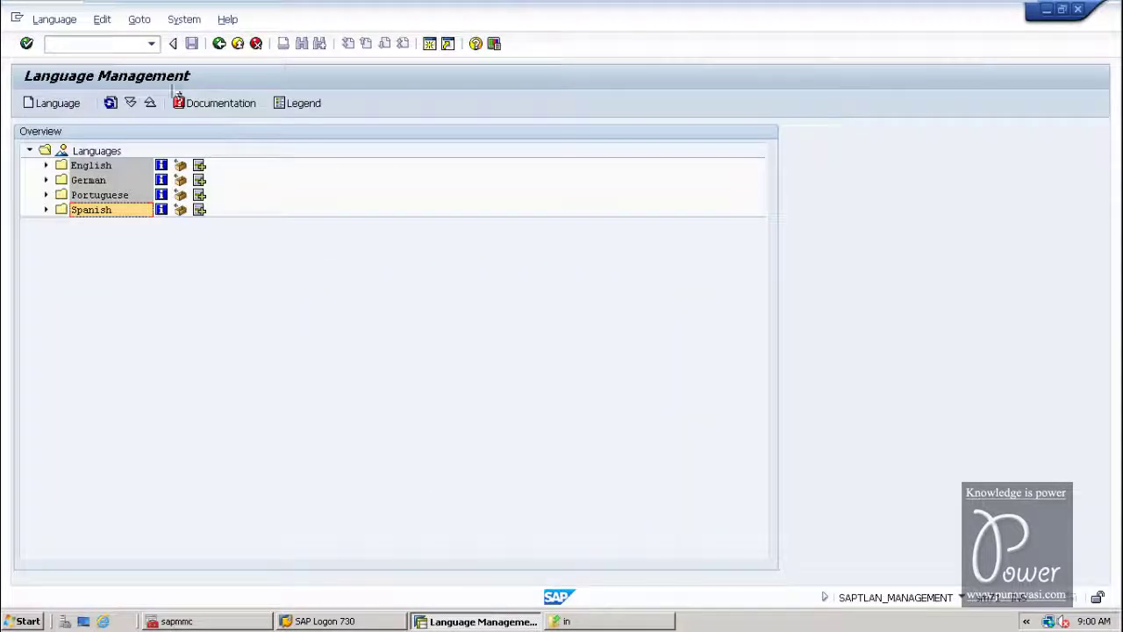
{"action": "left_click", "coordinate": [46, 209]}
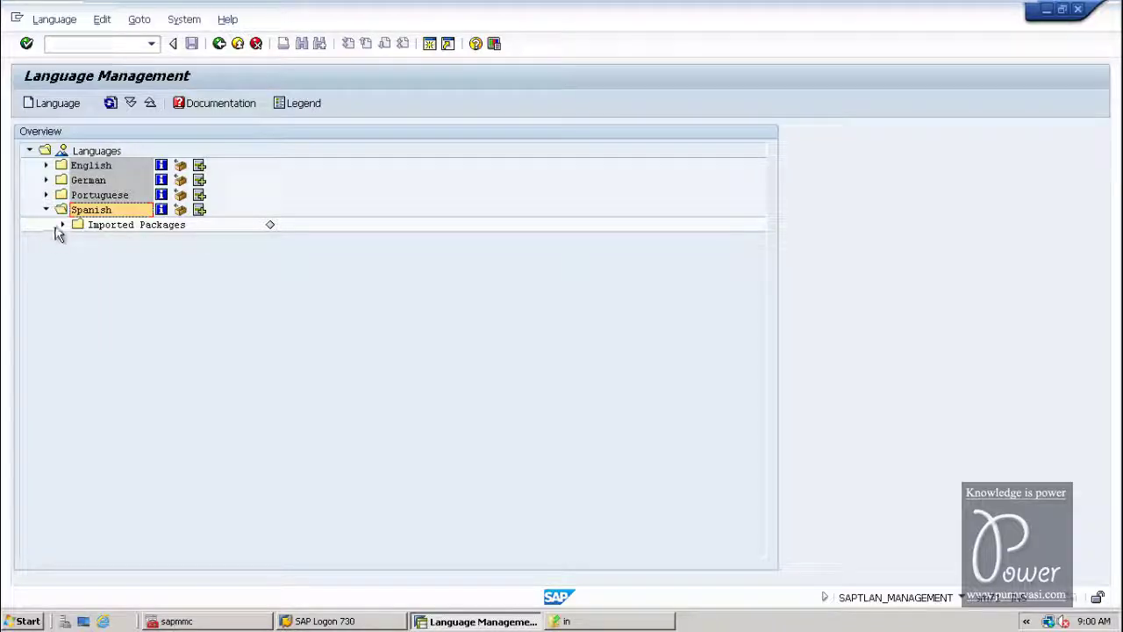
{"action": "left_click", "coordinate": [62, 224]}
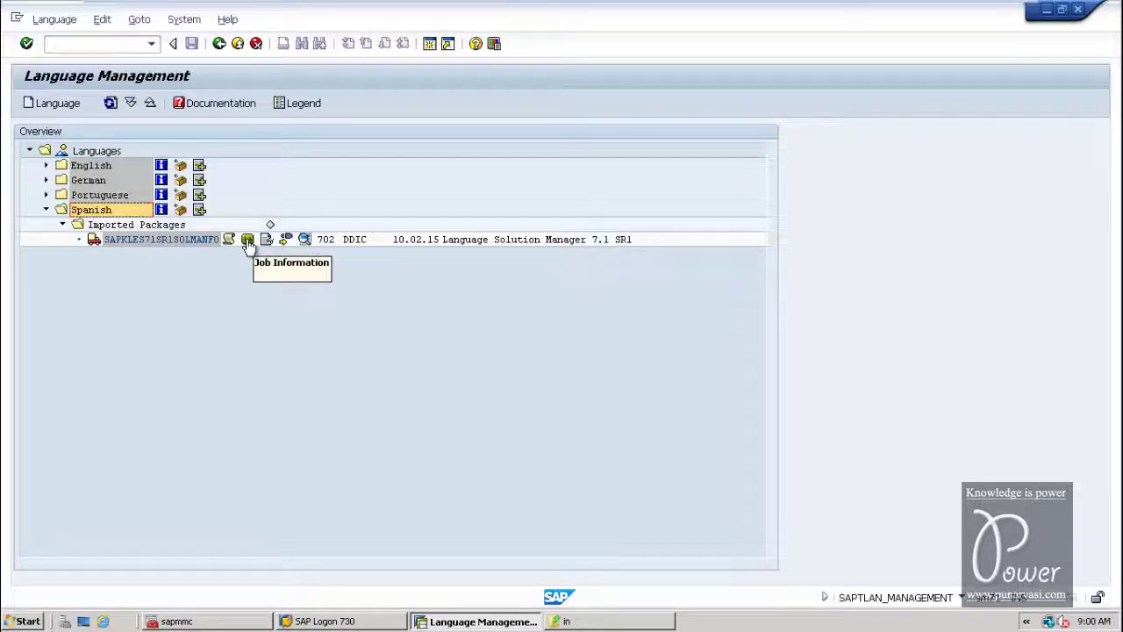
{"action": "left_click", "coordinate": [247, 239]}
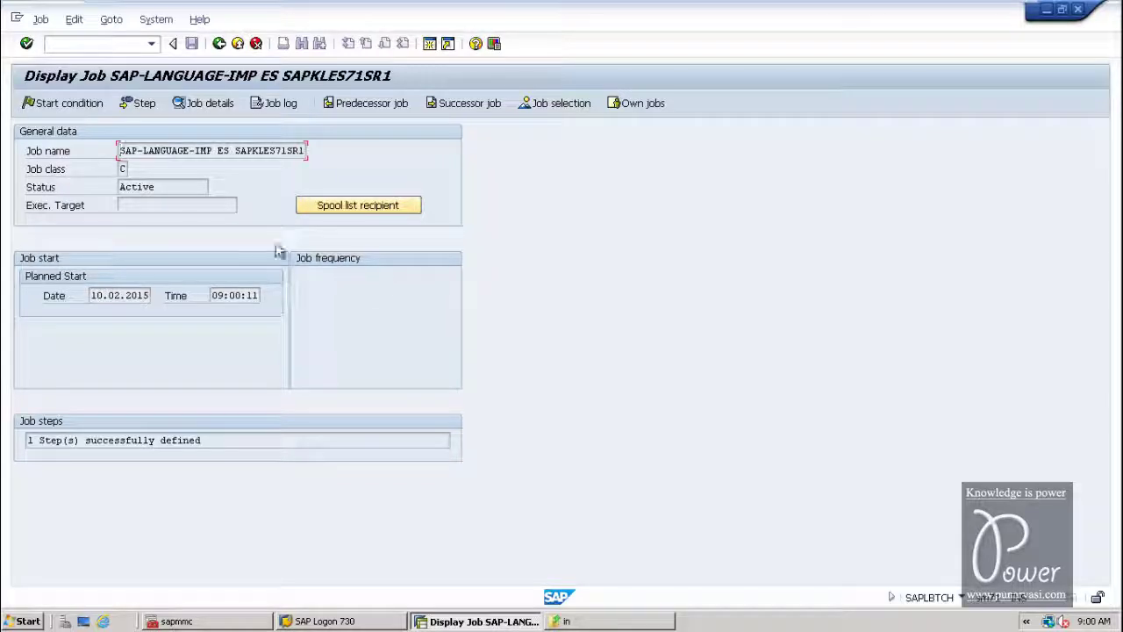
{"action": "left_click", "coordinate": [210, 105]}
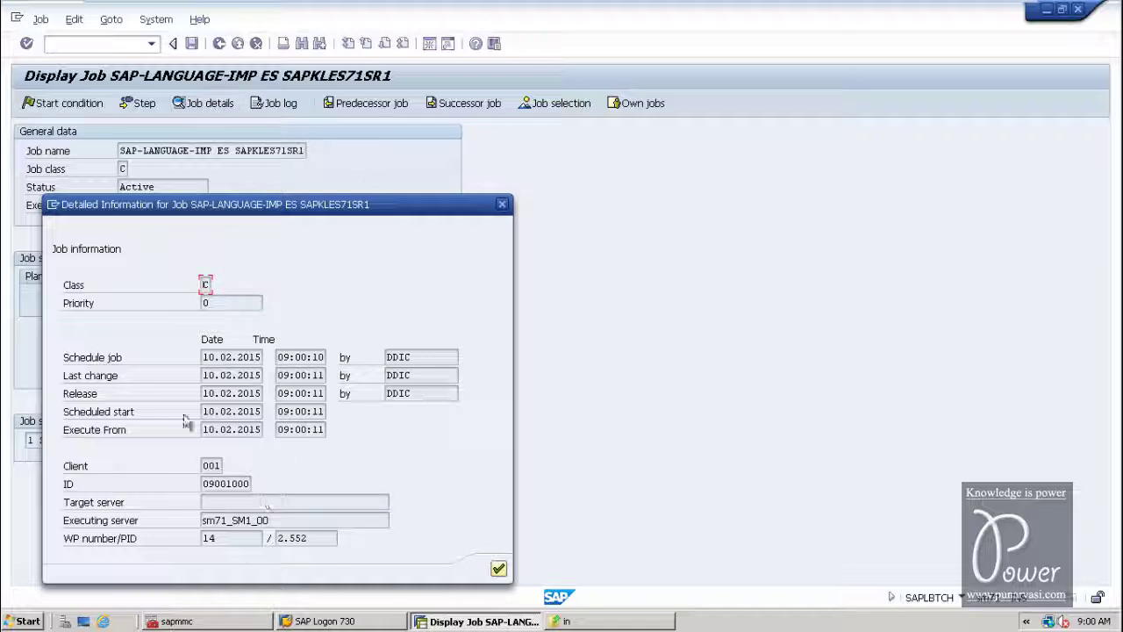
{"action": "left_click", "coordinate": [501, 206]}
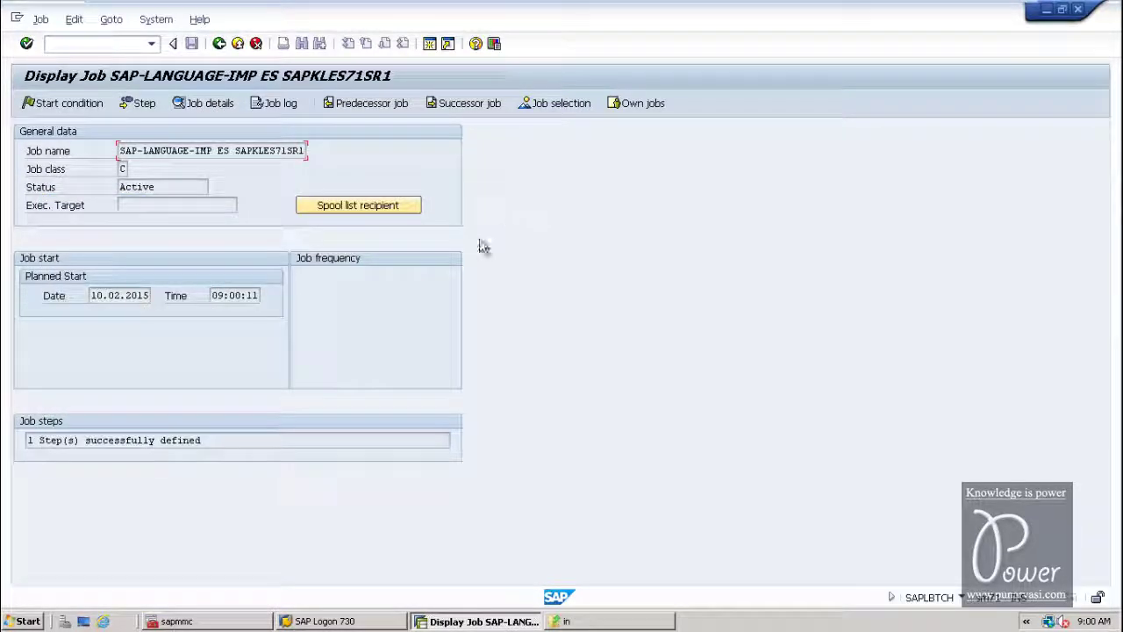
{"action": "left_click", "coordinate": [286, 106]}
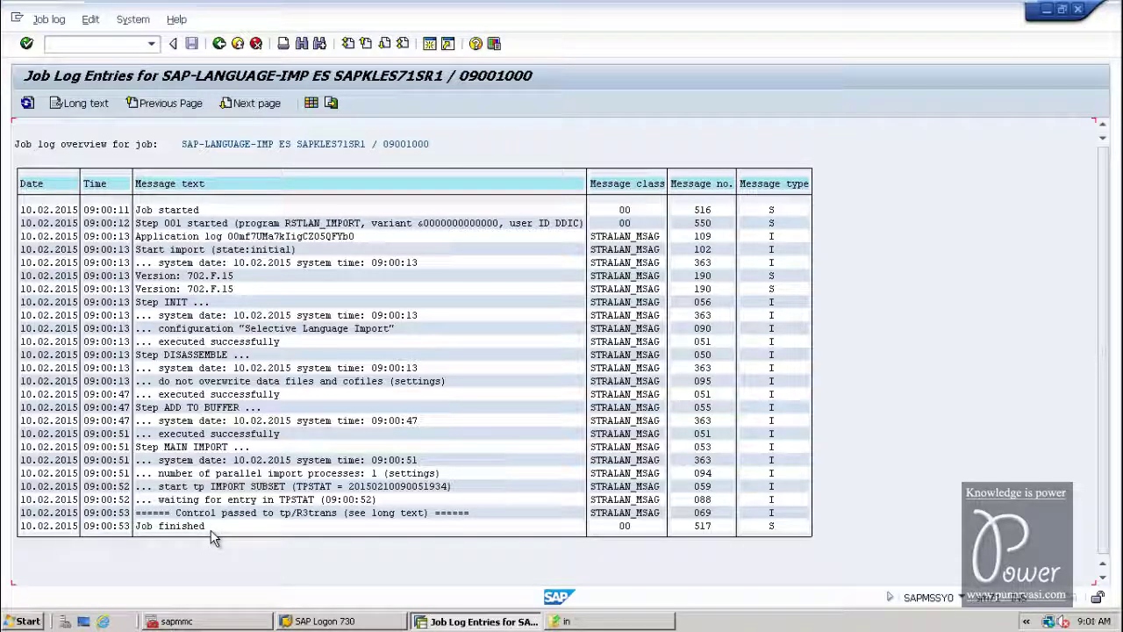
{"action": "left_click", "coordinate": [219, 44]}
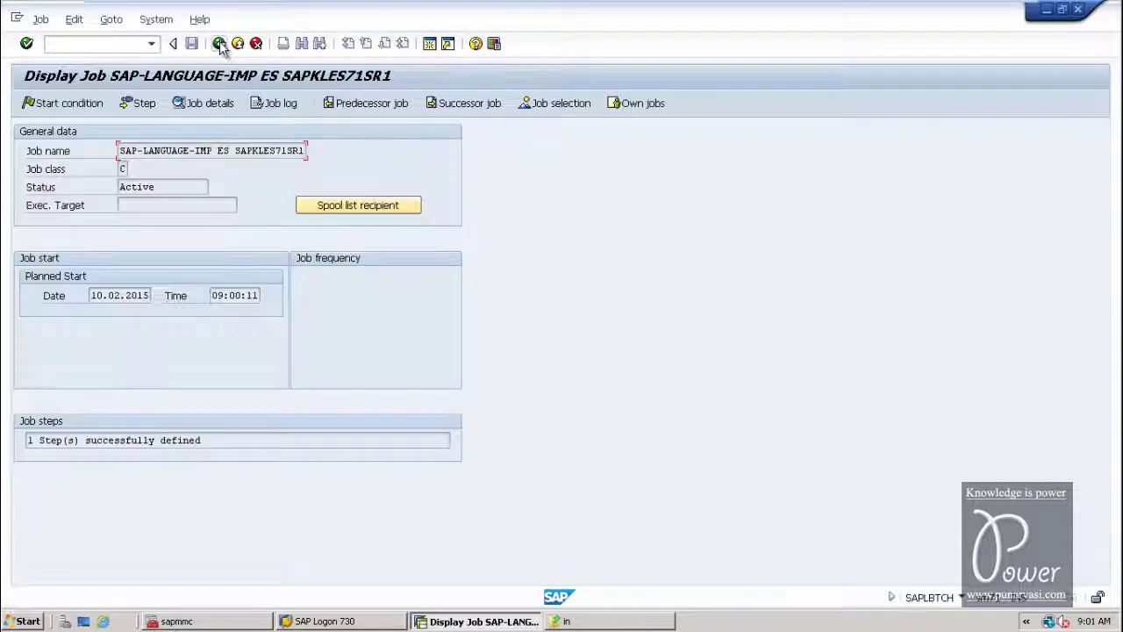
{"action": "left_click", "coordinate": [220, 44]}
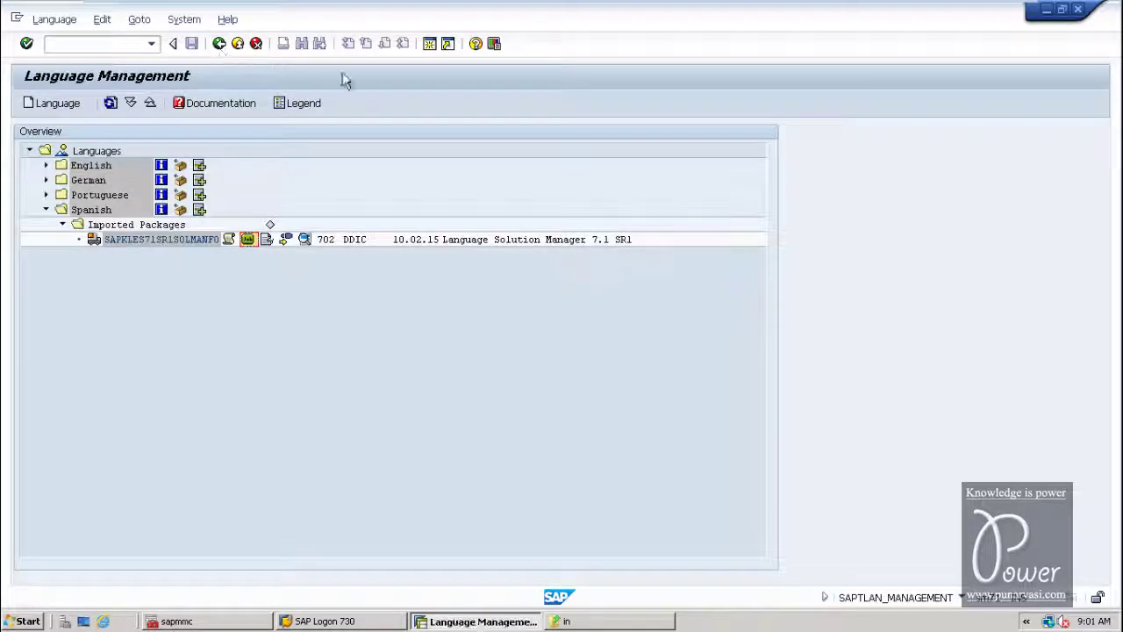
Step: Refresh the overview and recheck the Spanish import job log showing Job finished
{"action": "left_click", "coordinate": [110, 104]}
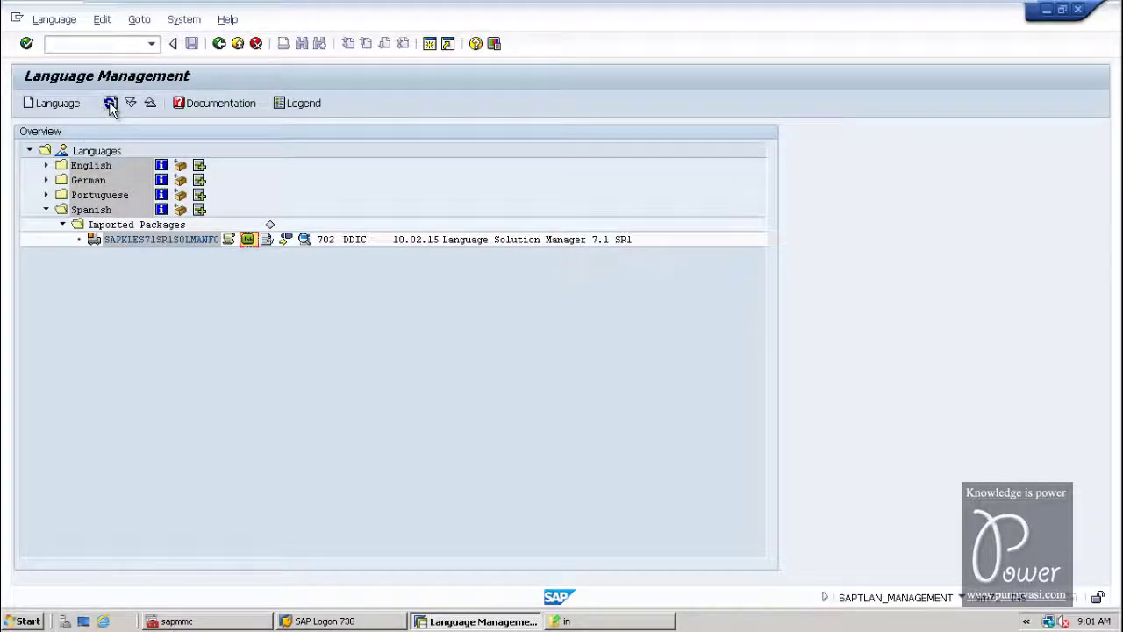
{"action": "left_click", "coordinate": [111, 104]}
{"action": "left_click", "coordinate": [46, 180]}
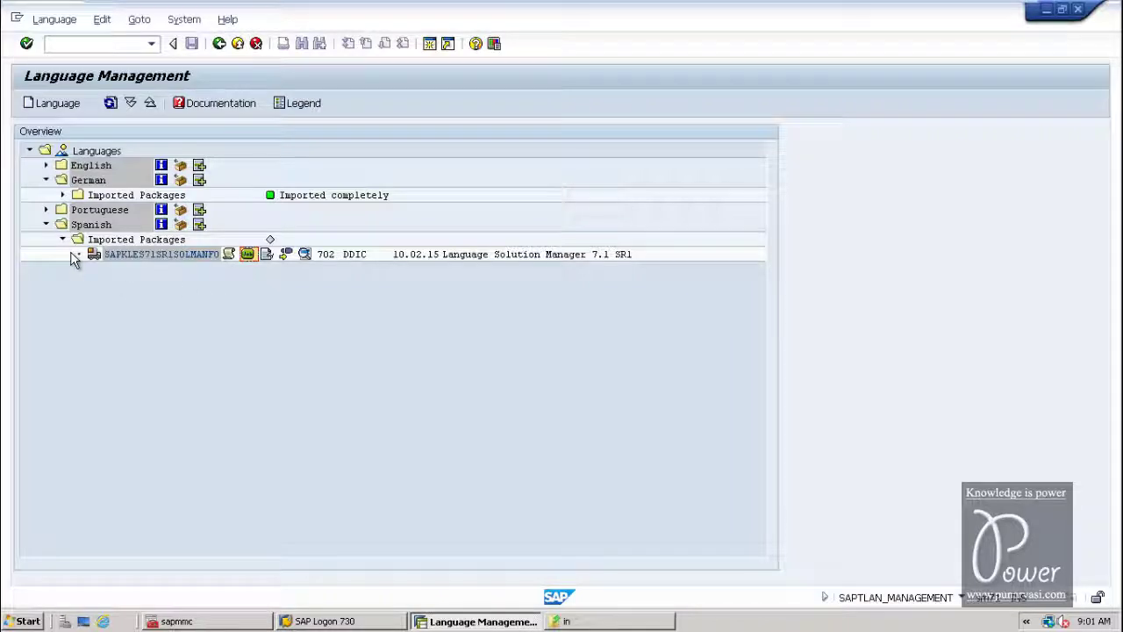
{"action": "left_click", "coordinate": [46, 180]}
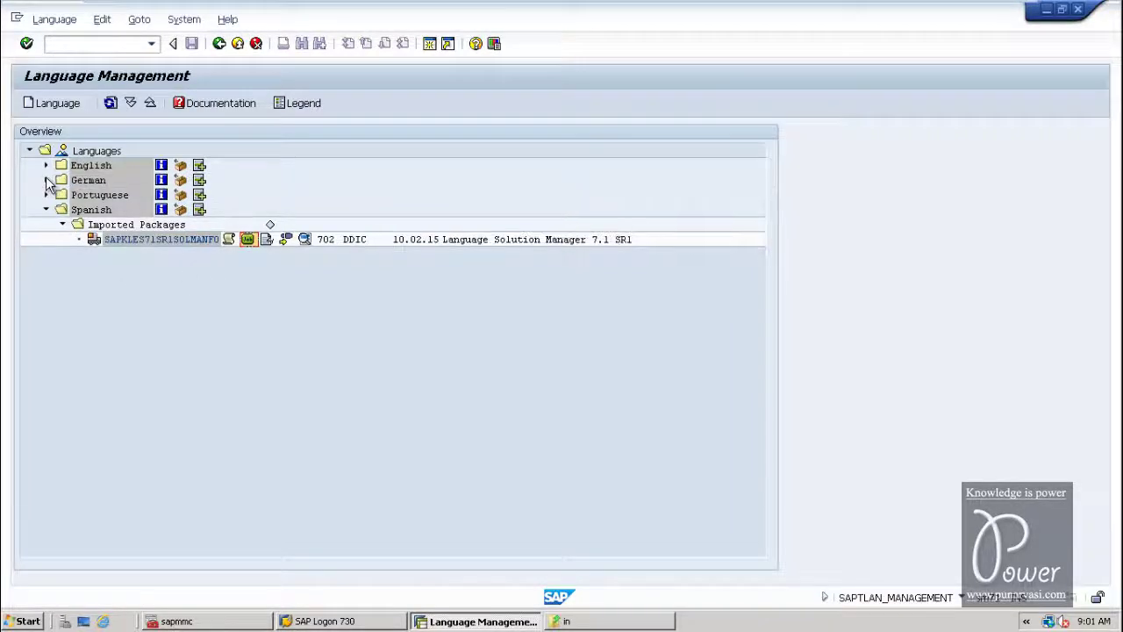
{"action": "left_click", "coordinate": [47, 209]}
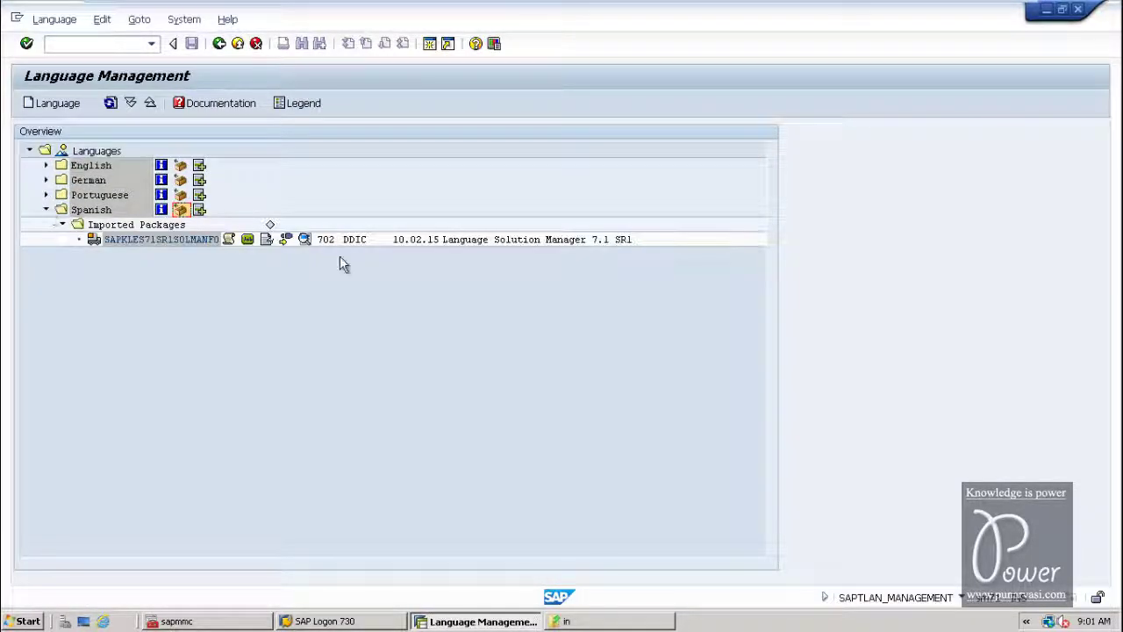
{"action": "left_click", "coordinate": [110, 241]}
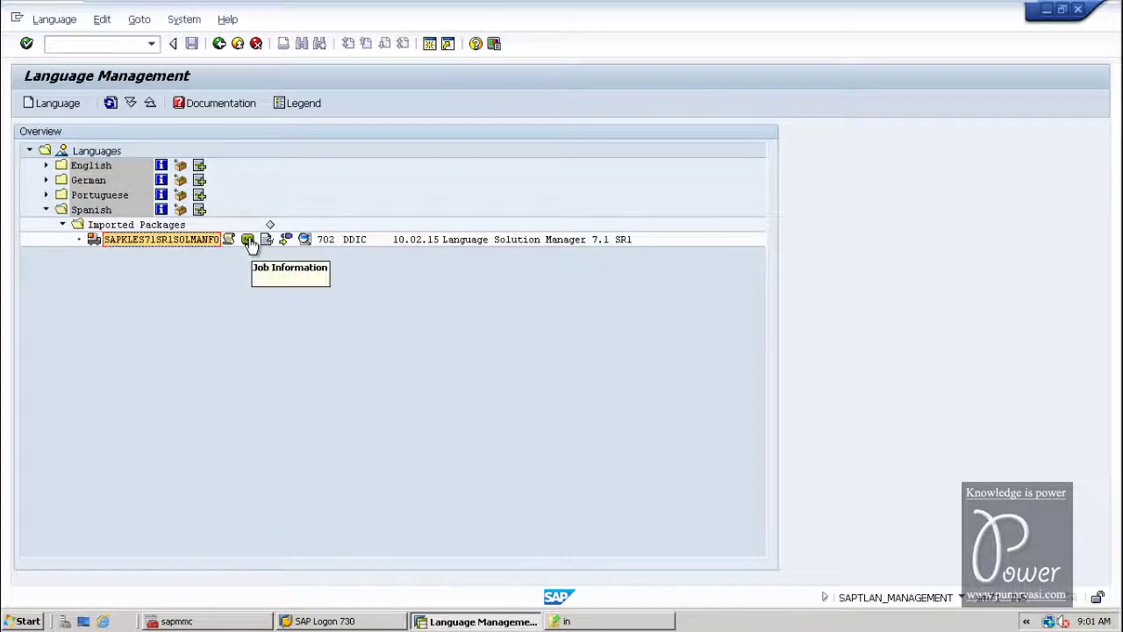
{"action": "left_click", "coordinate": [247, 239]}
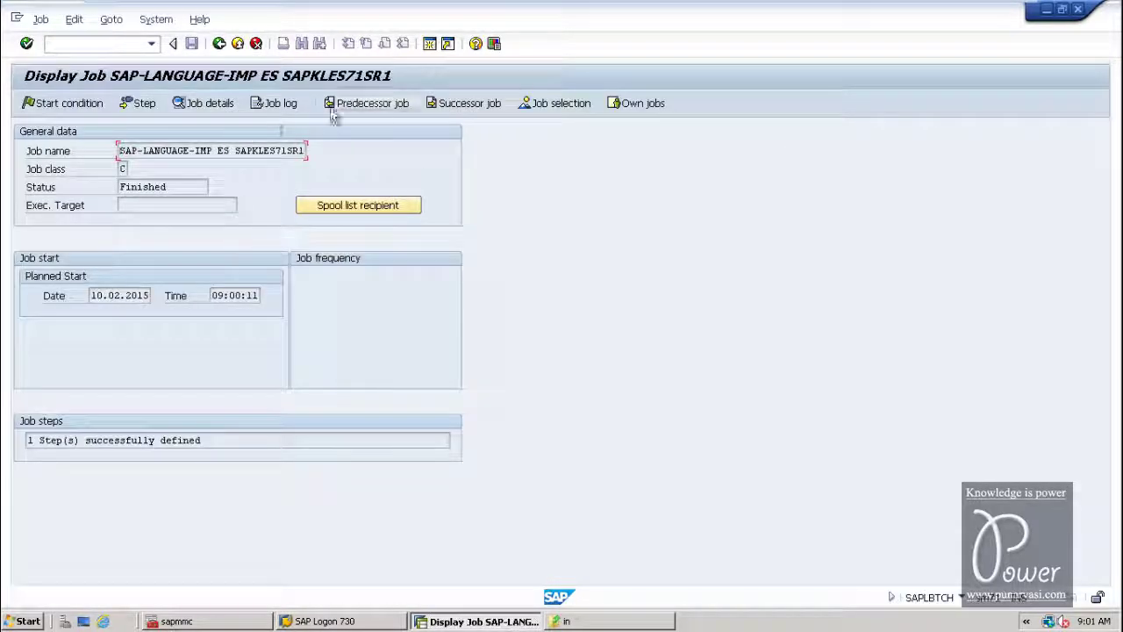
{"action": "left_click", "coordinate": [288, 107]}
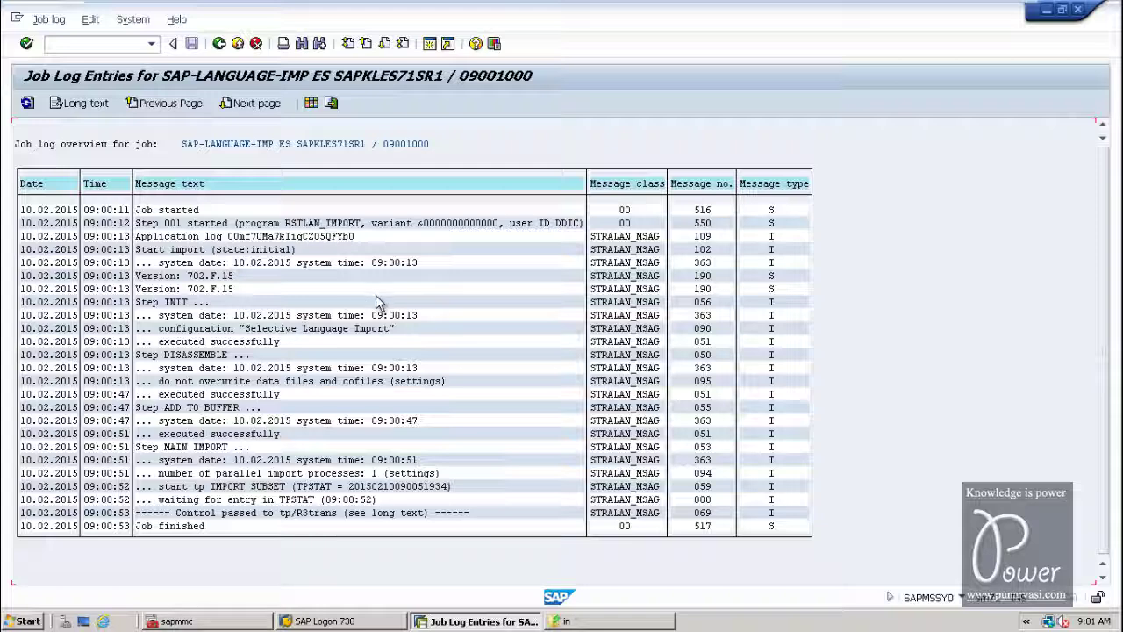
{"action": "left_click", "coordinate": [219, 44]}
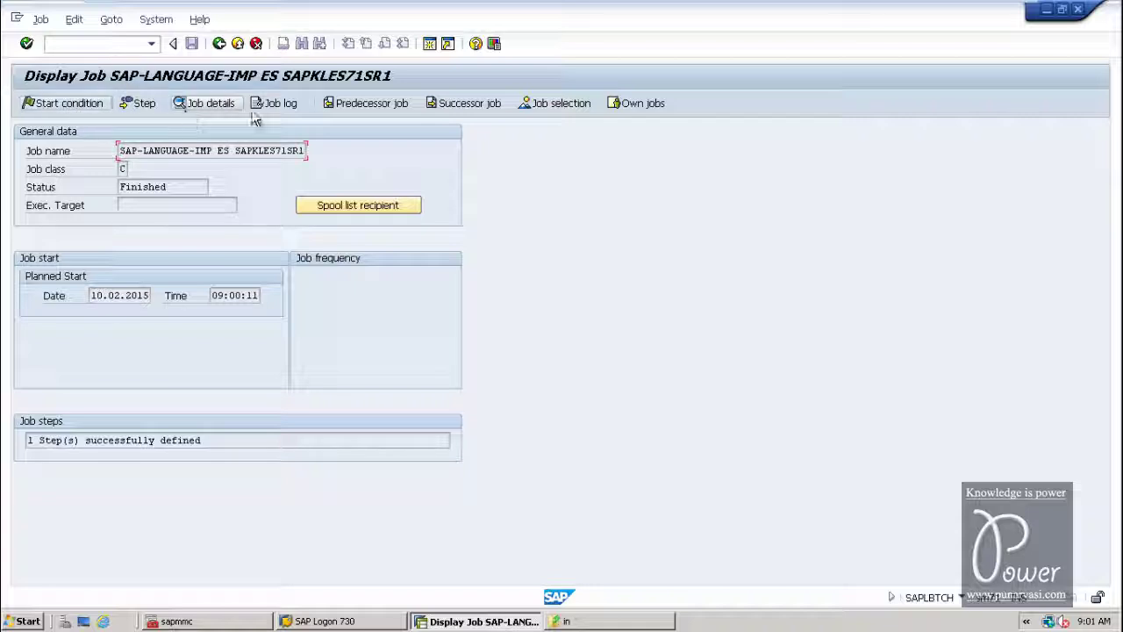
{"action": "left_click", "coordinate": [103, 44]}
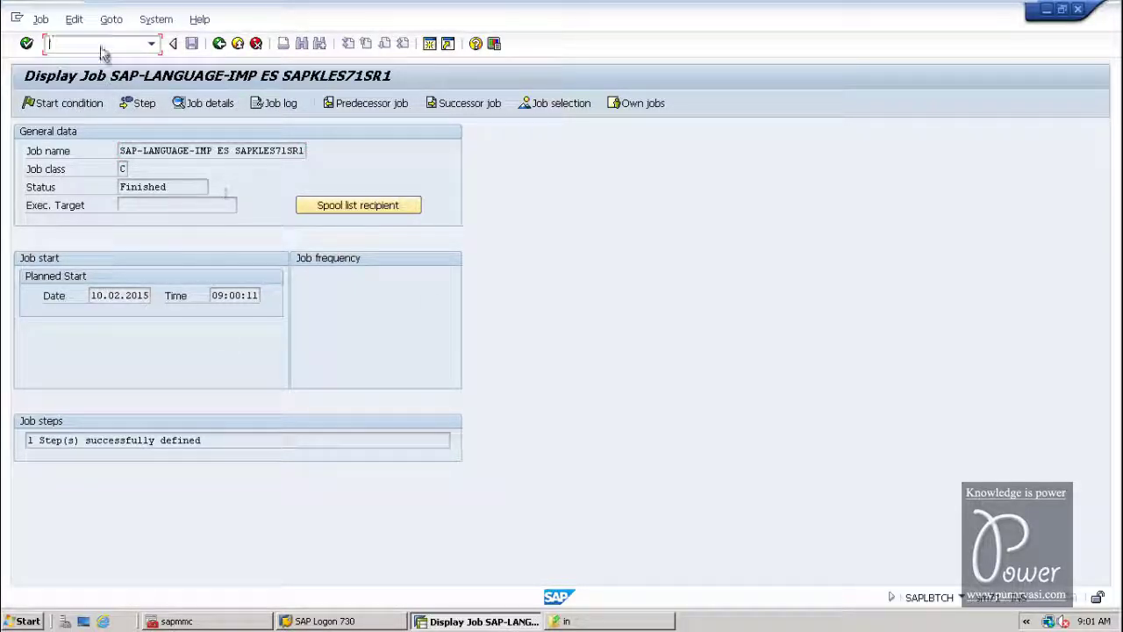
Step: List DDIC's jobs in SM37, including scheduled ones; SAP-LANGUAGE-IMP ES finished in 42 seconds
{"action": "type", "text": "/n"}
{"action": "key", "text": "Return"}
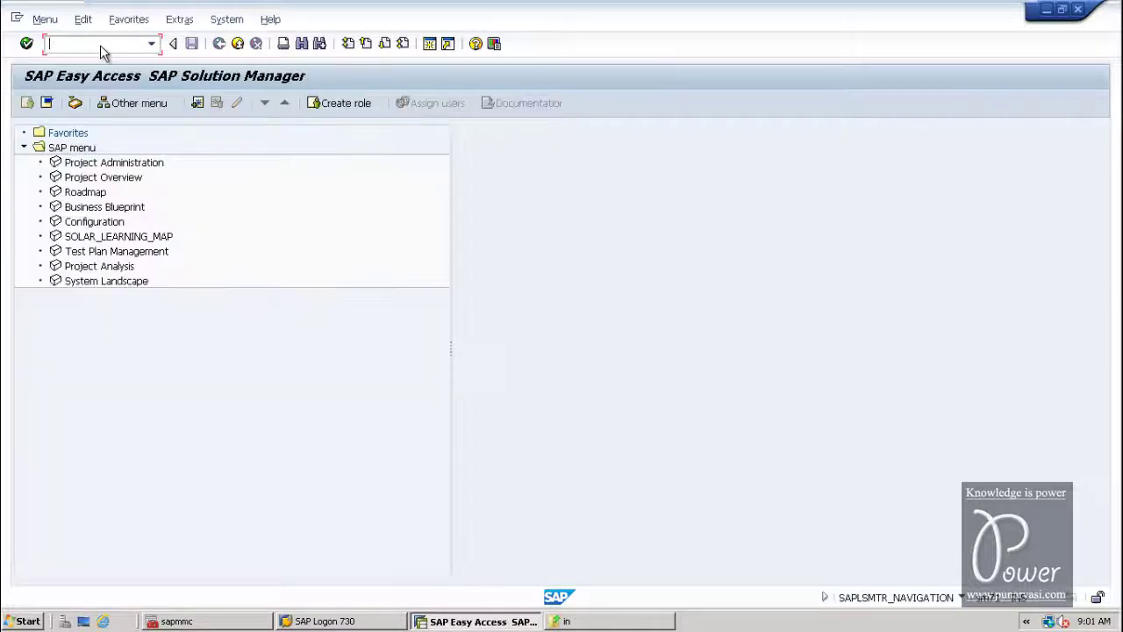
{"action": "type", "text": "sm37"}
{"action": "key", "text": "Return"}
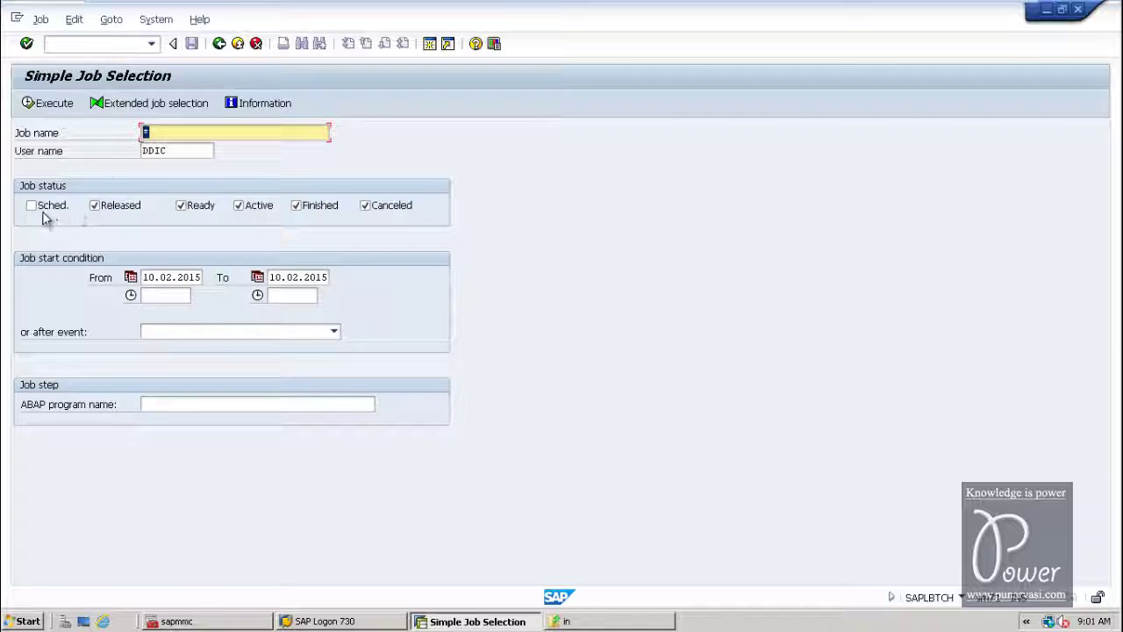
{"action": "left_click", "coordinate": [31, 205]}
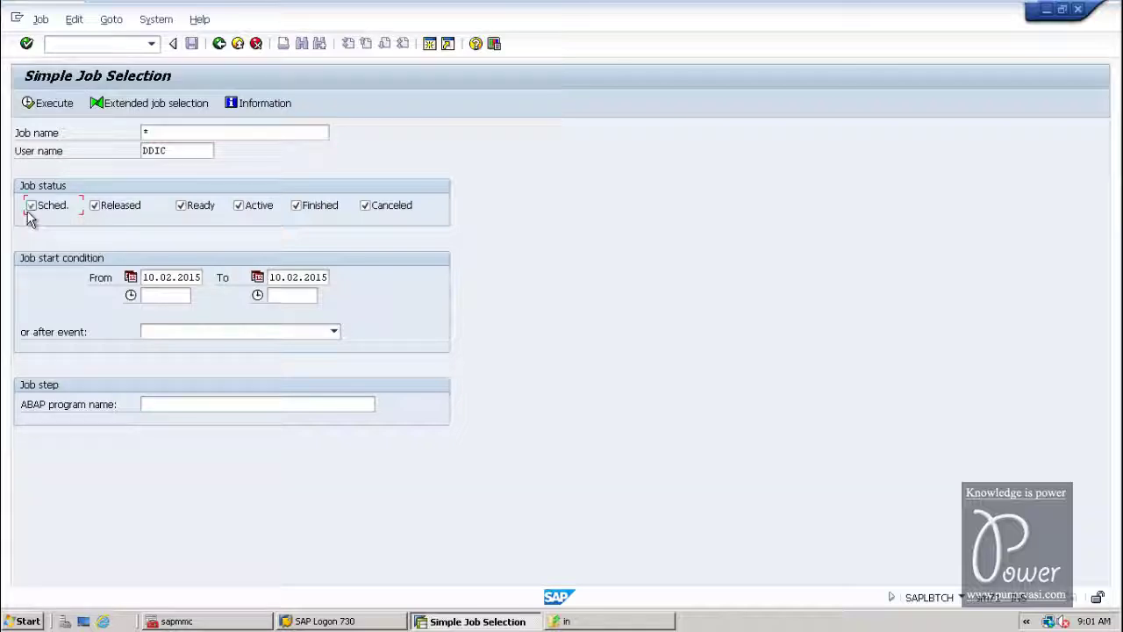
{"action": "left_click", "coordinate": [31, 104]}
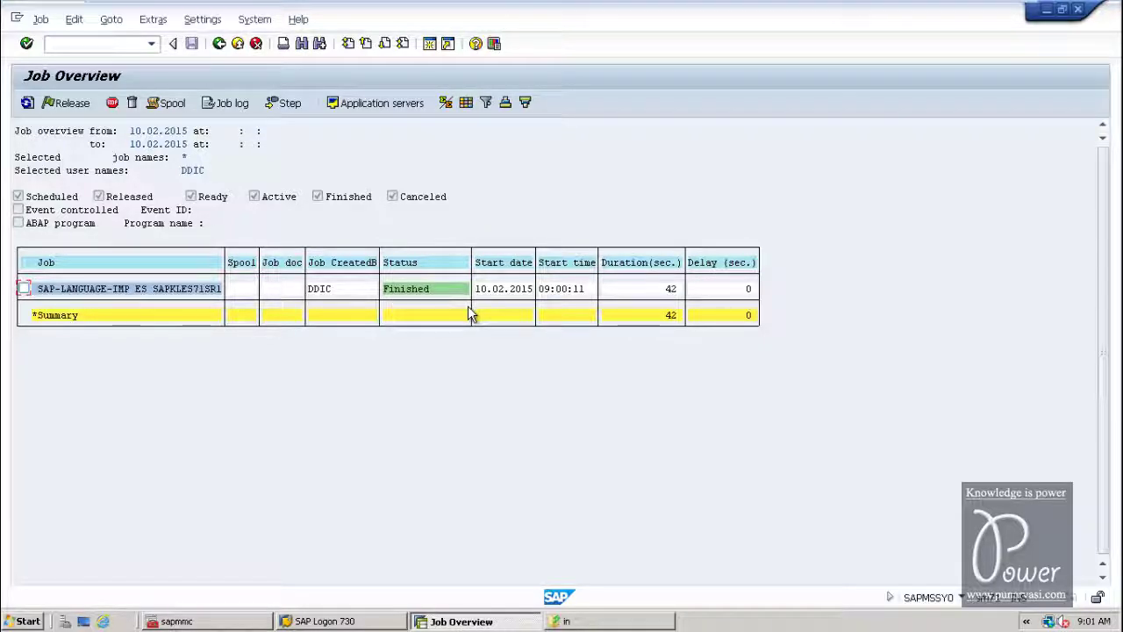
{"action": "left_click", "coordinate": [102, 44]}
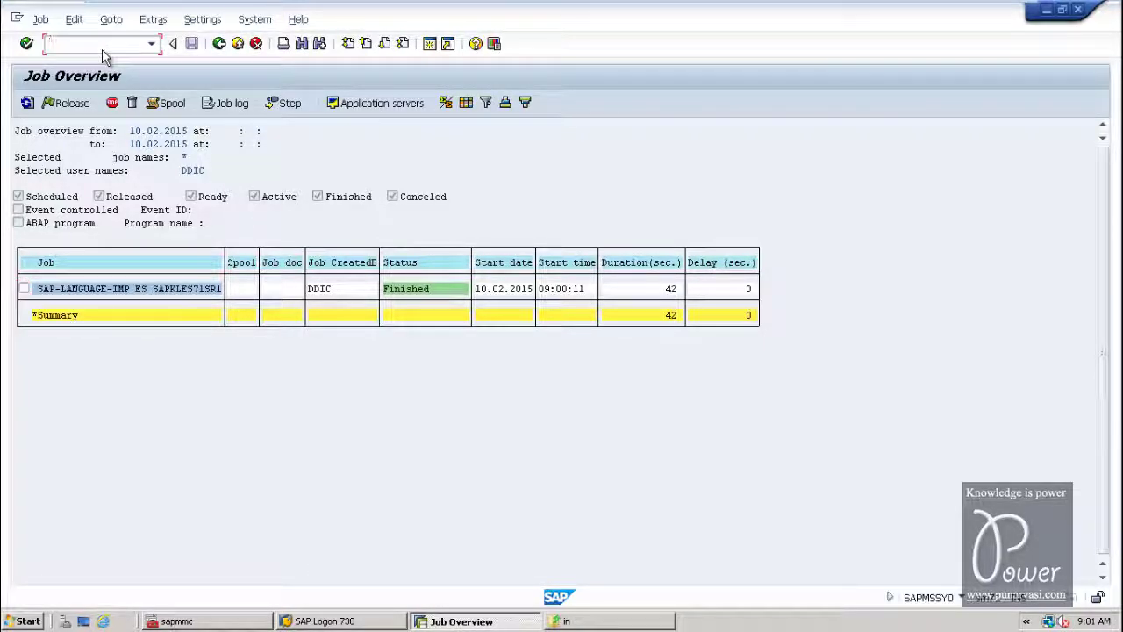
Step: Open the DEFAULT profile in RZ10 extended maintenance and select zcsa/installed_languages (value DEP)
{"action": "type", "text": "/n"}
{"action": "key", "text": "Return"}
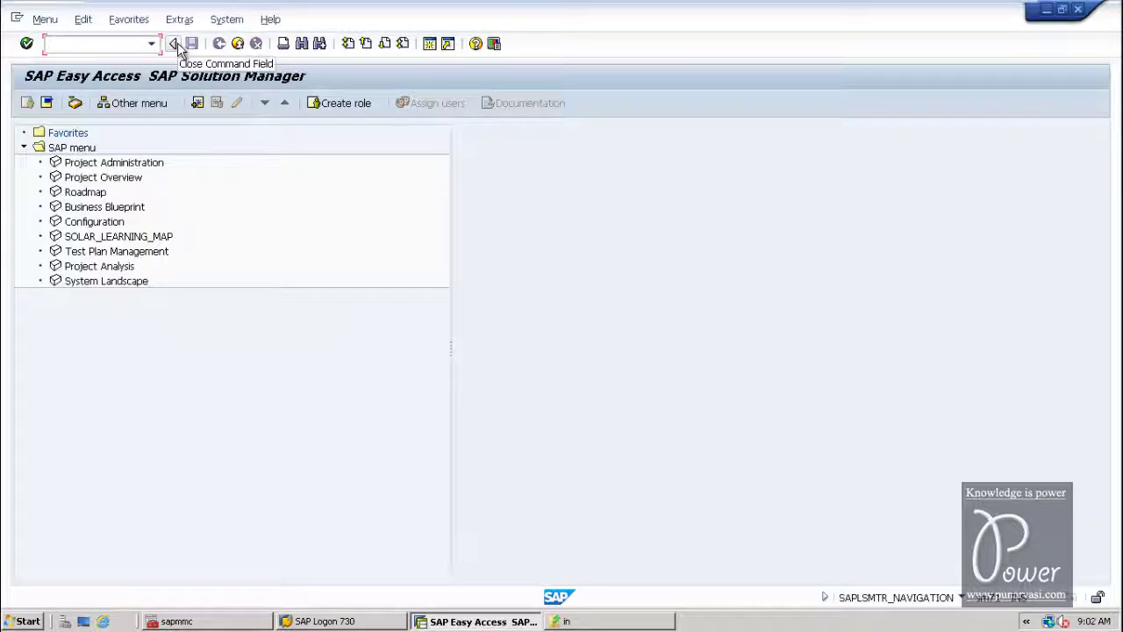
{"action": "type", "text": "rz10"}
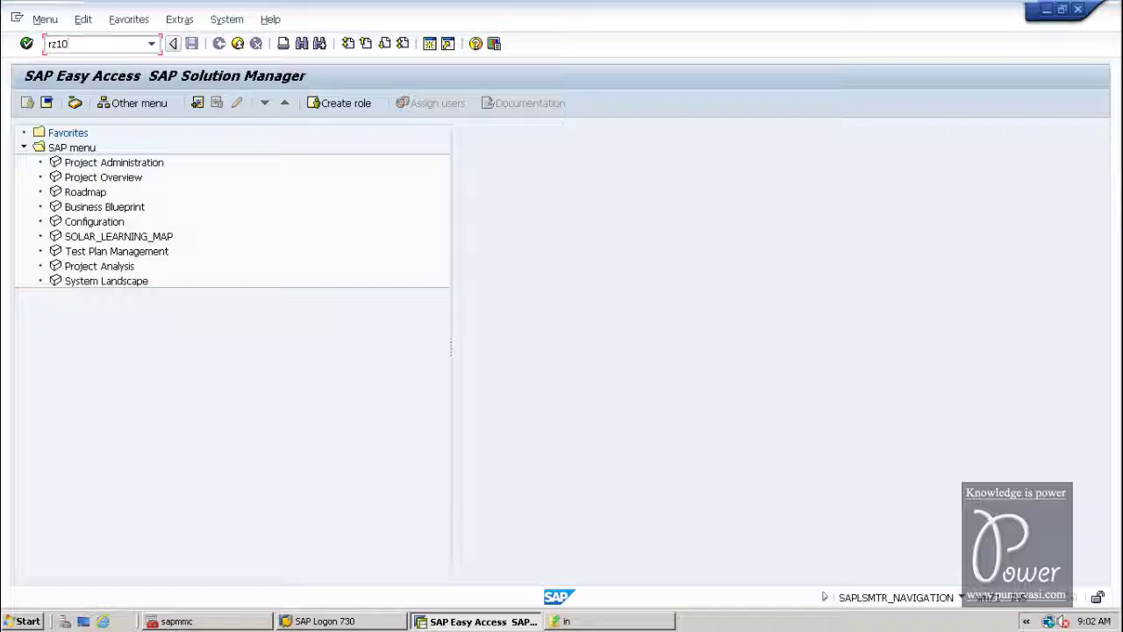
{"action": "key", "text": "Return"}
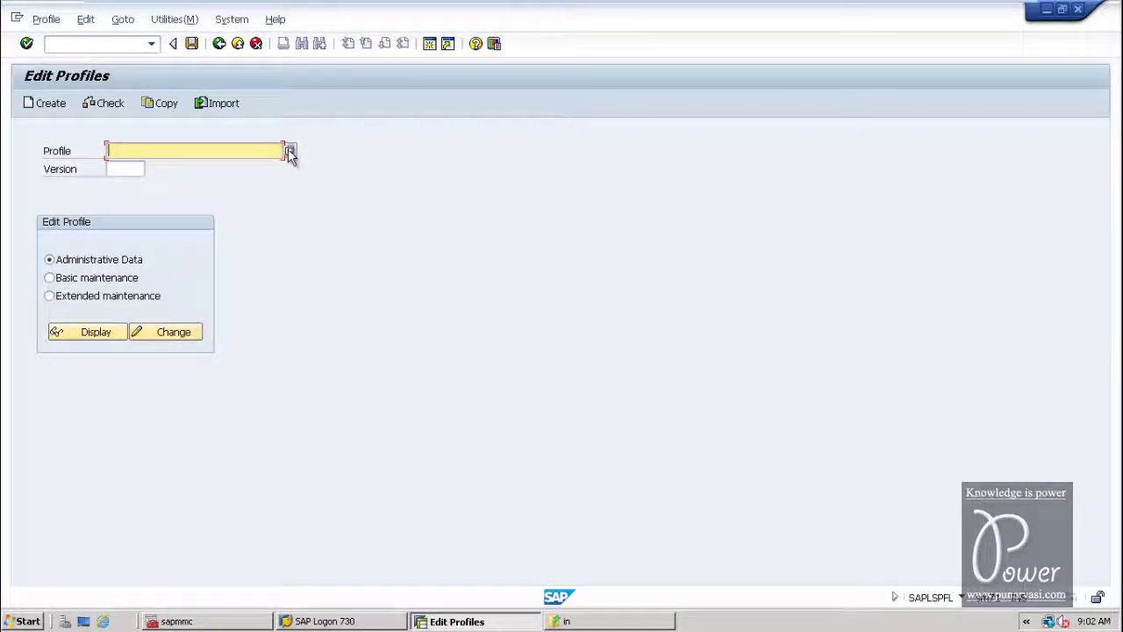
{"action": "left_click", "coordinate": [289, 150]}
{"action": "double_click", "coordinate": [289, 158]}
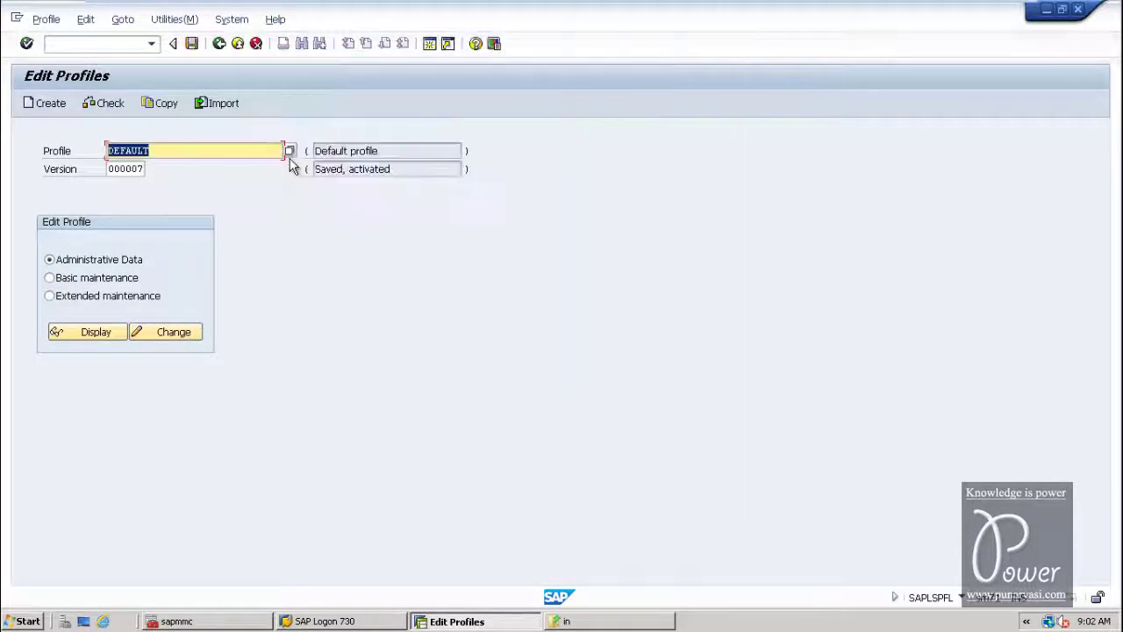
{"action": "left_click", "coordinate": [80, 298]}
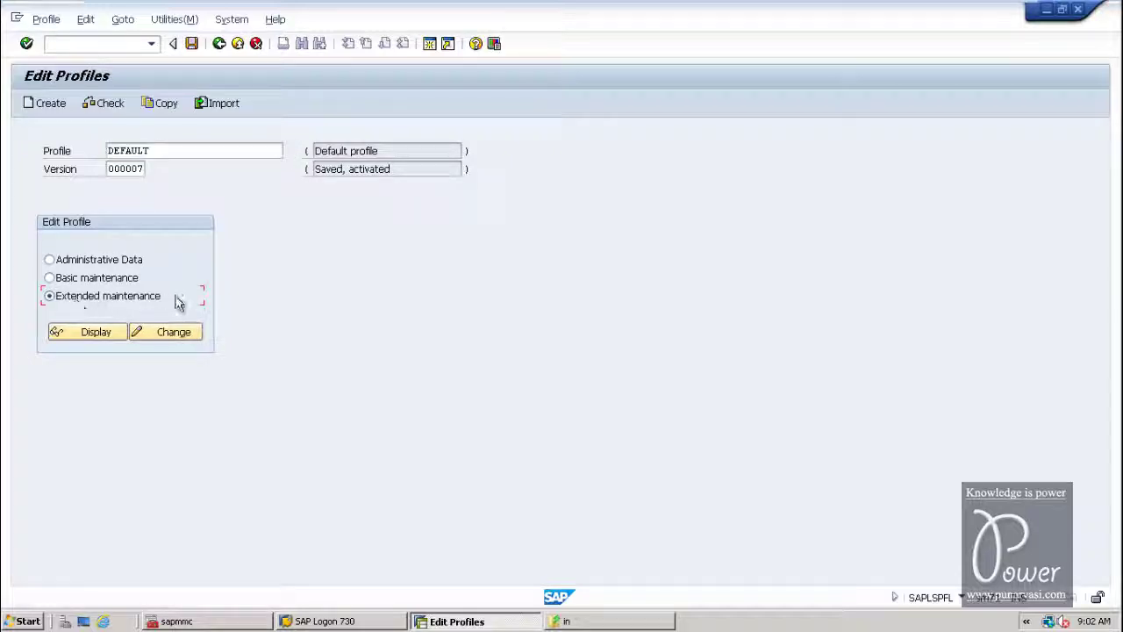
{"action": "left_click", "coordinate": [184, 342]}
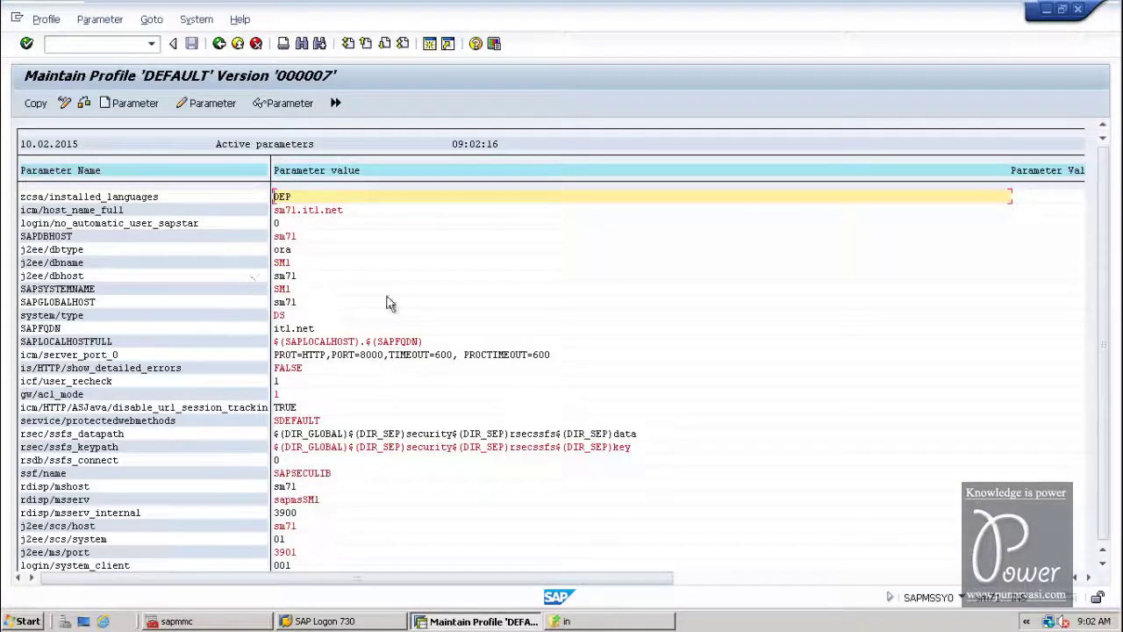
{"action": "scroll", "coordinate": [375, 399], "scroll_direction": "down", "scroll_amount": 1}
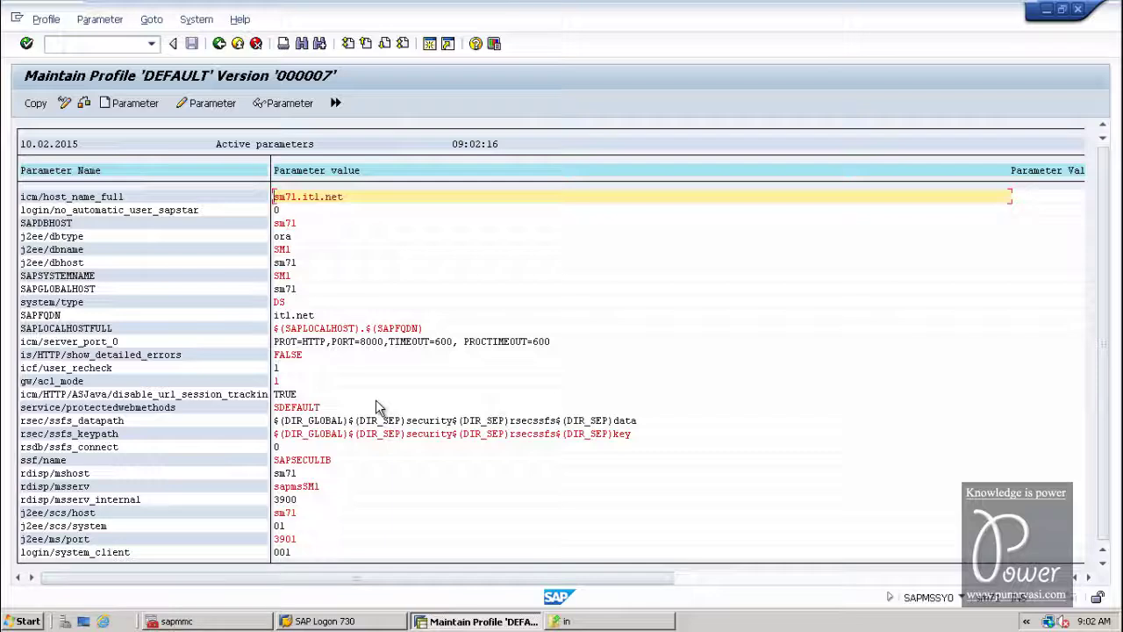
{"action": "scroll", "coordinate": [306, 403], "scroll_direction": "up", "scroll_amount": 1}
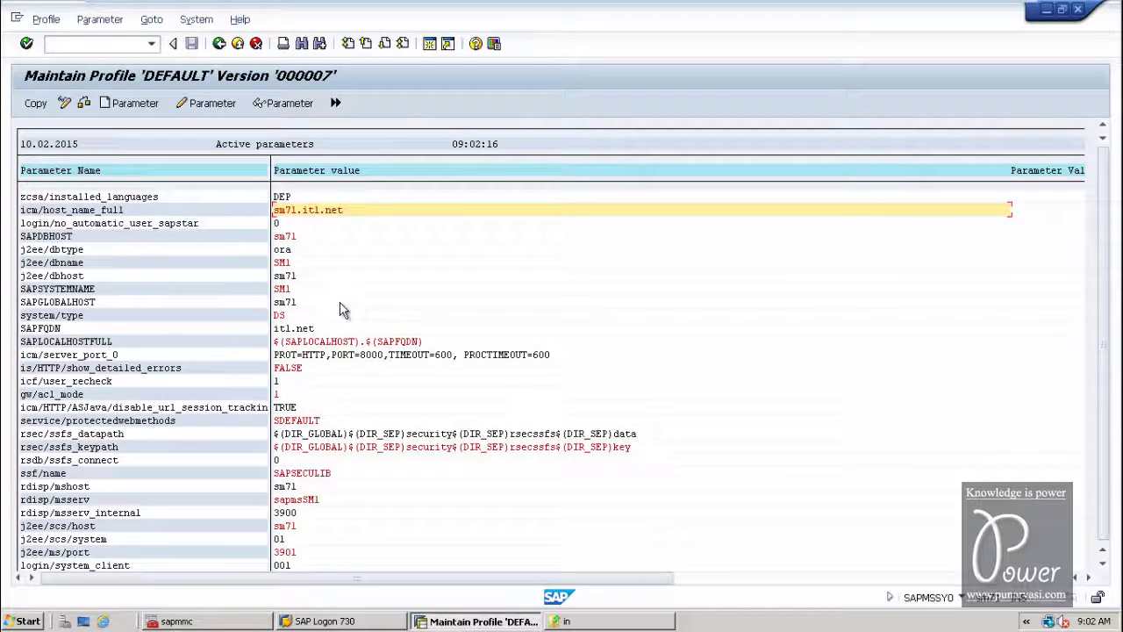
{"action": "left_click", "coordinate": [300, 197]}
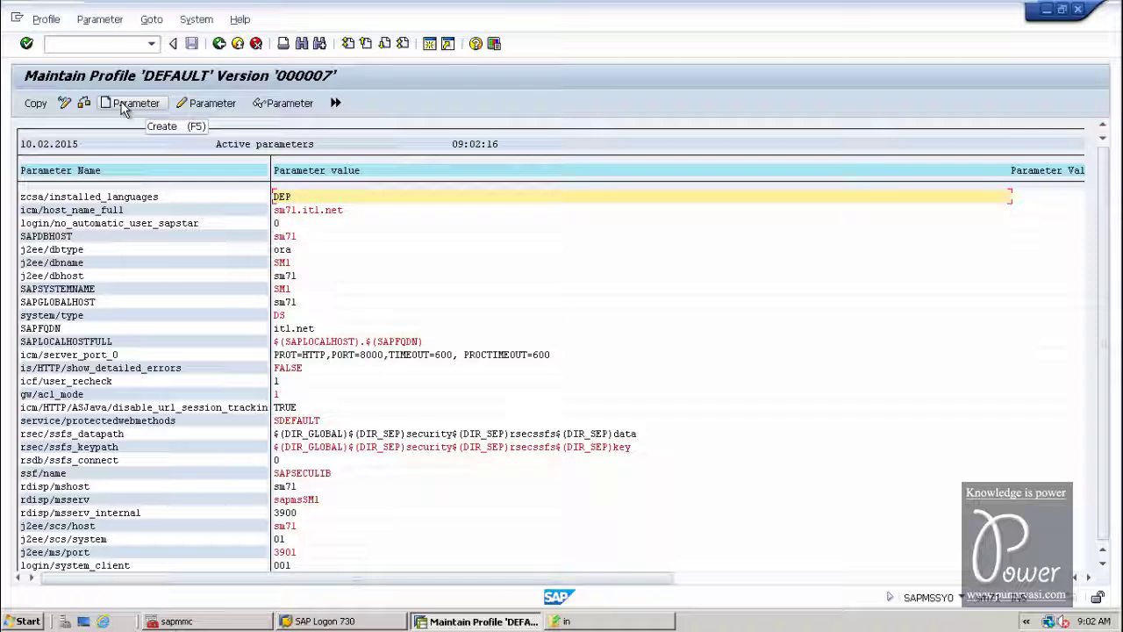
Step: Pick zcsa/installed_languages from the zcsa* parameter-name search to show its DEP value
{"action": "left_click", "coordinate": [123, 104]}
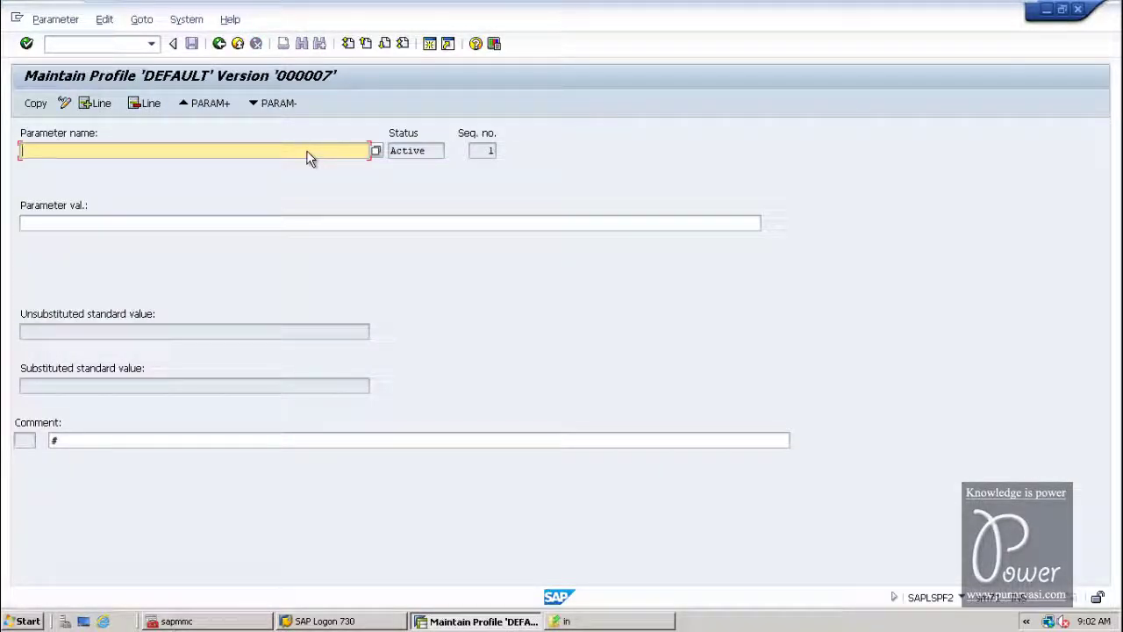
{"action": "key", "text": "F4"}
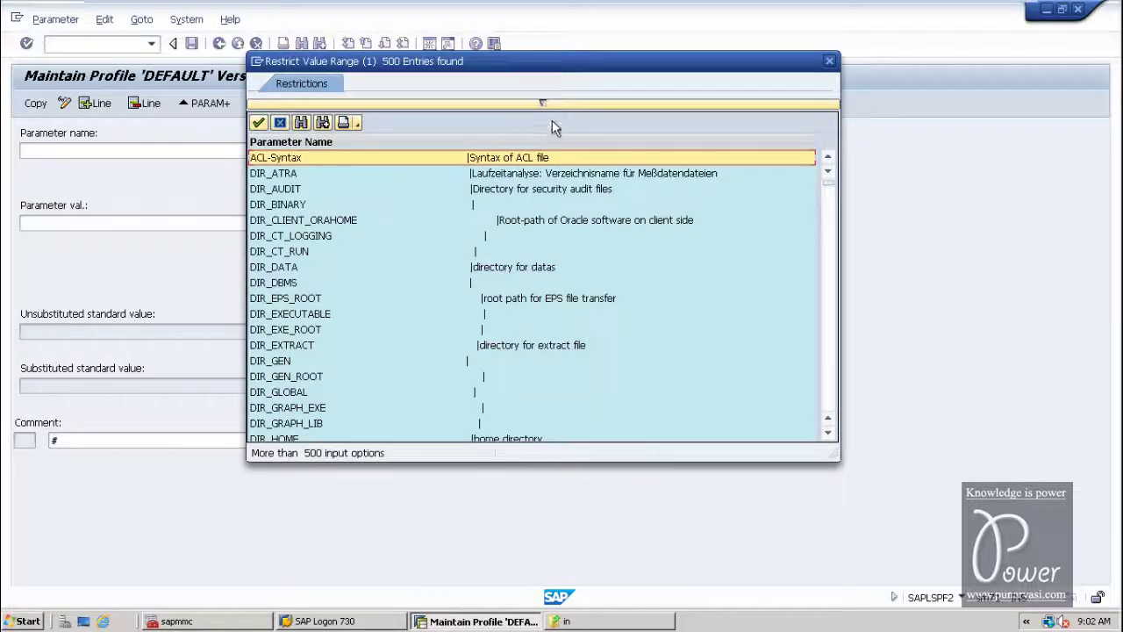
{"action": "left_click", "coordinate": [542, 103]}
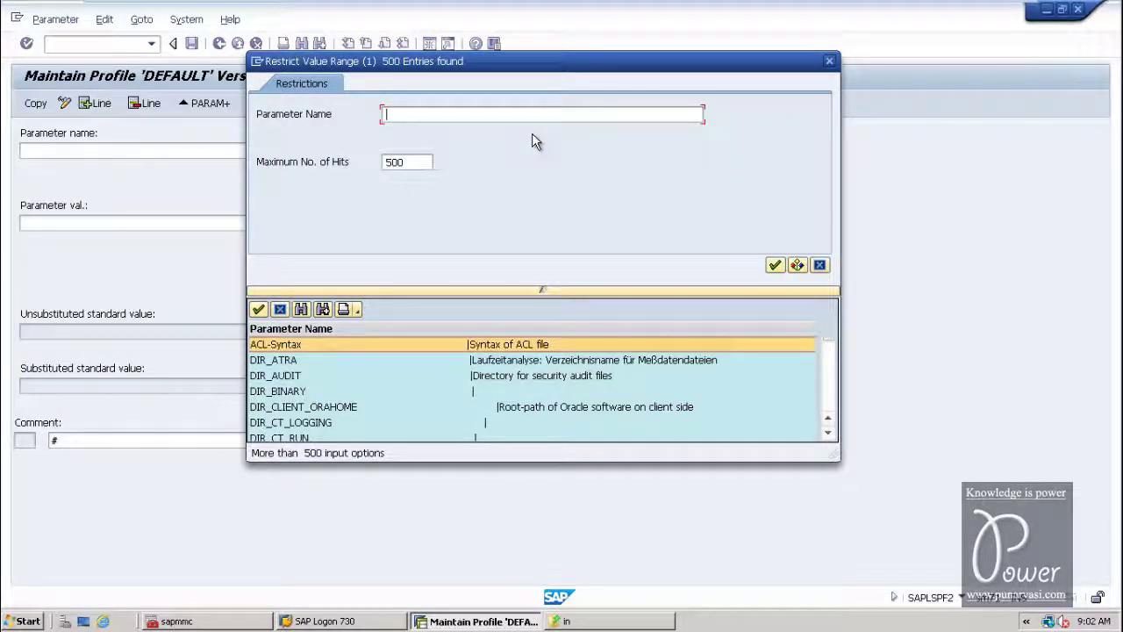
{"action": "type", "text": "zcsa*"}
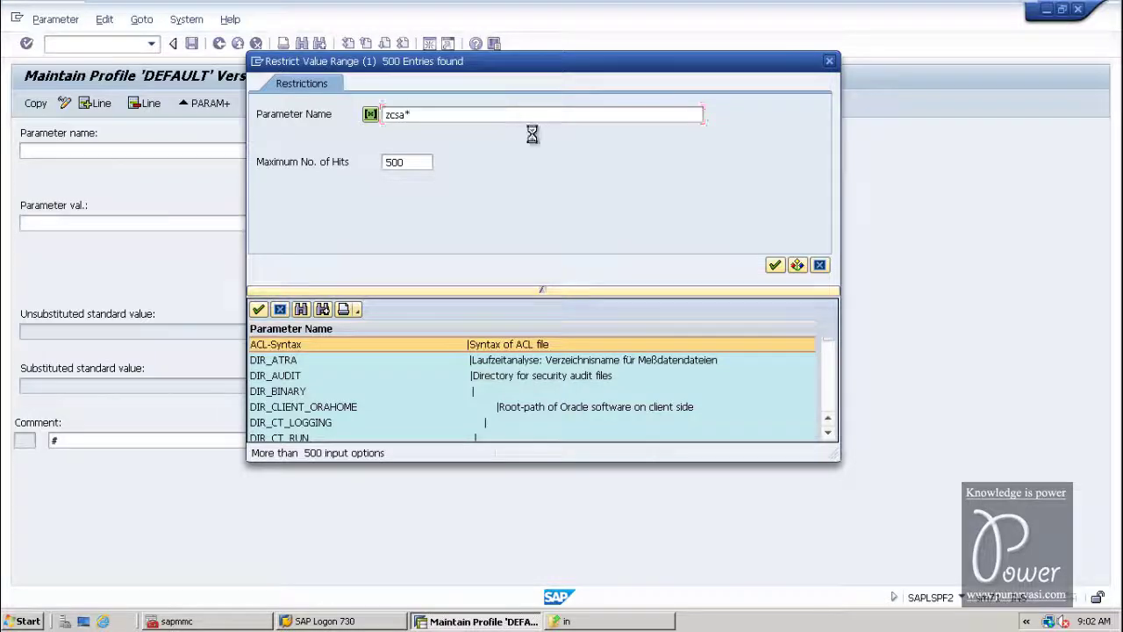
{"action": "key", "text": "Return"}
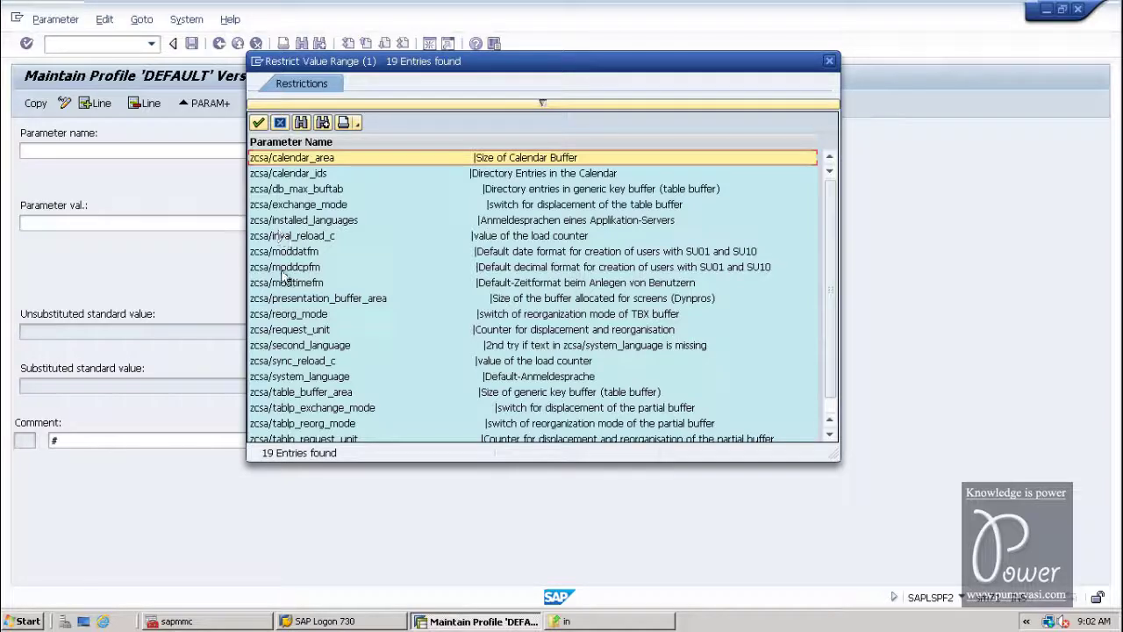
{"action": "scroll", "coordinate": [287, 304], "scroll_direction": "down", "scroll_amount": 1}
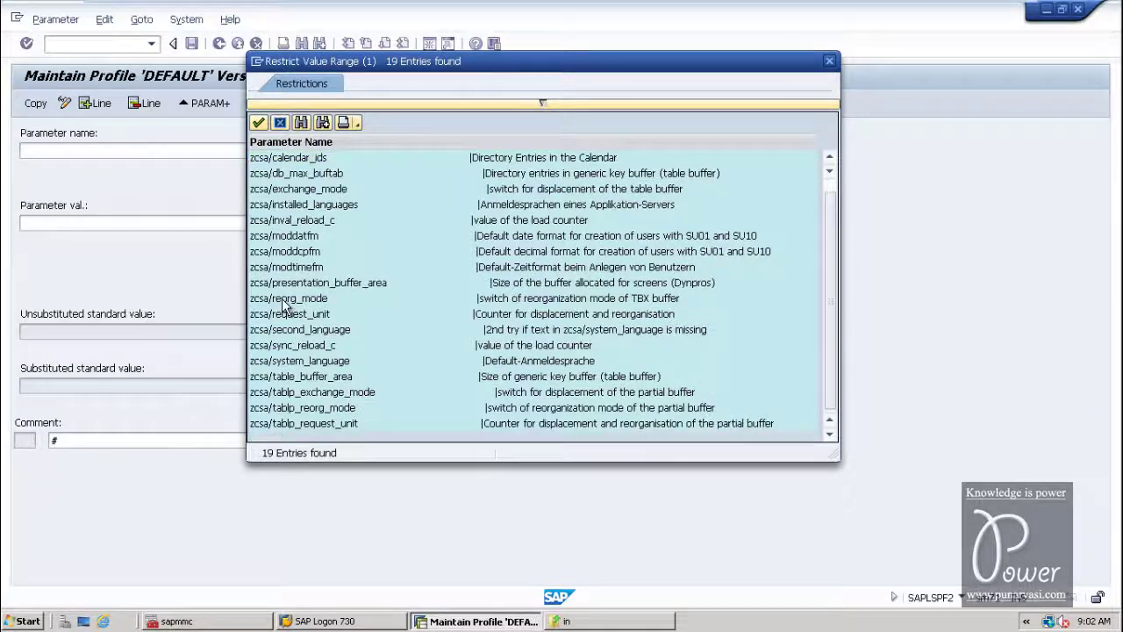
{"action": "left_click", "coordinate": [304, 205]}
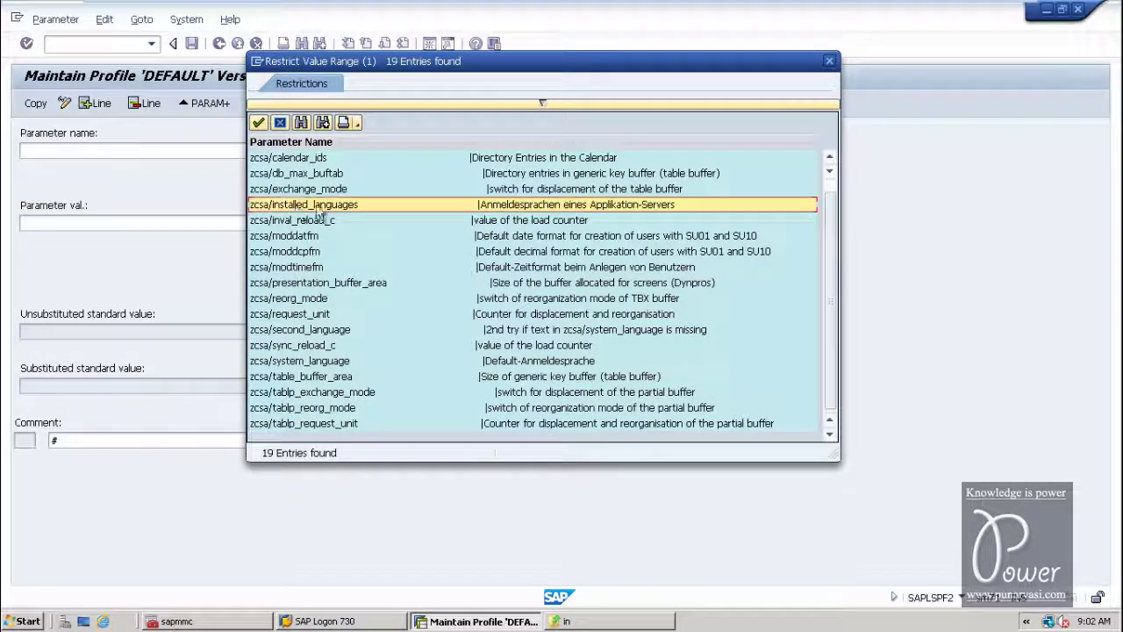
{"action": "double_click", "coordinate": [320, 209]}
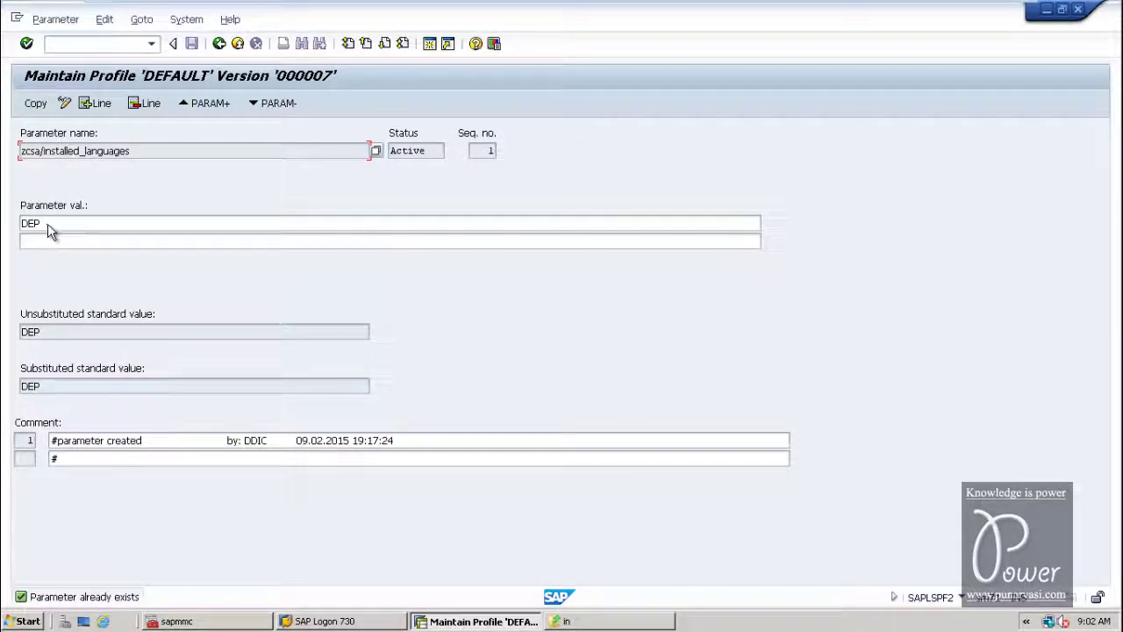
Step: Begin appending S to the DEP value, then discard the edit and return to the list
{"action": "left_click", "coordinate": [84, 226]}
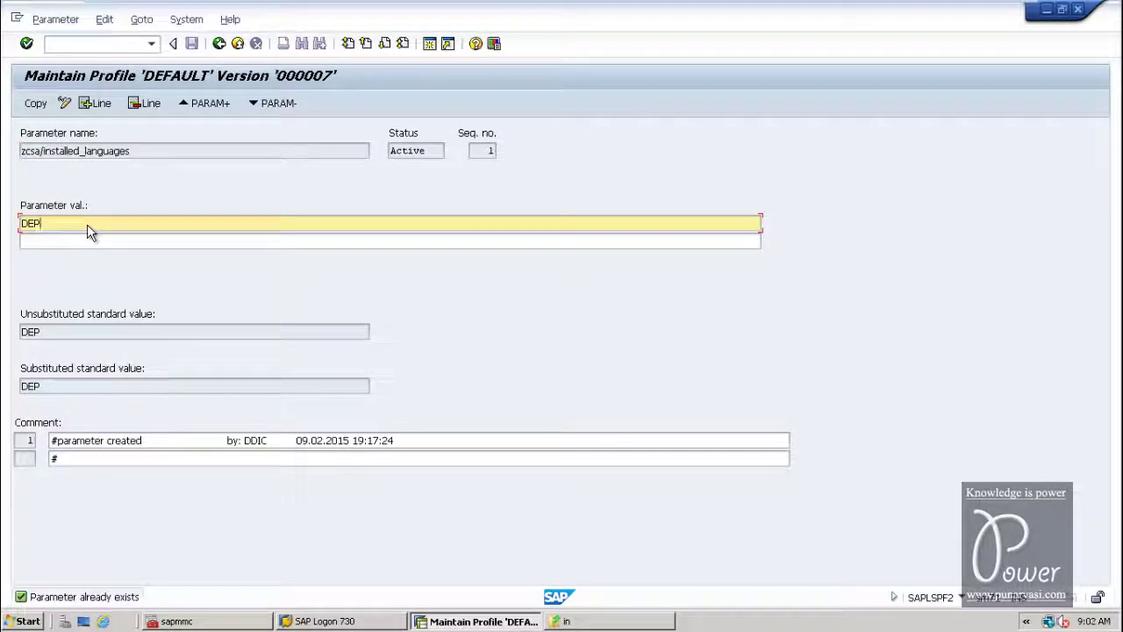
{"action": "type", "text": "S"}
{"action": "left_click", "coordinate": [219, 43]}
{"action": "left_click", "coordinate": [136, 305]}
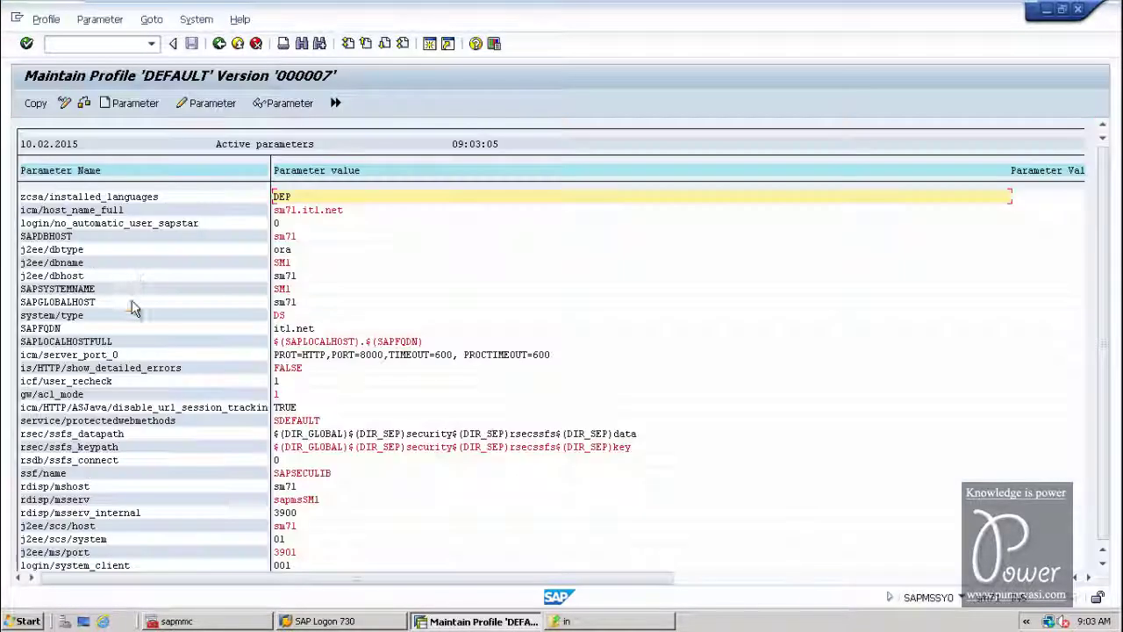
Step: Change zcsa/installed_languages from DEP to DEPS and copy it into the DEFAULT profile
{"action": "double_click", "coordinate": [122, 201]}
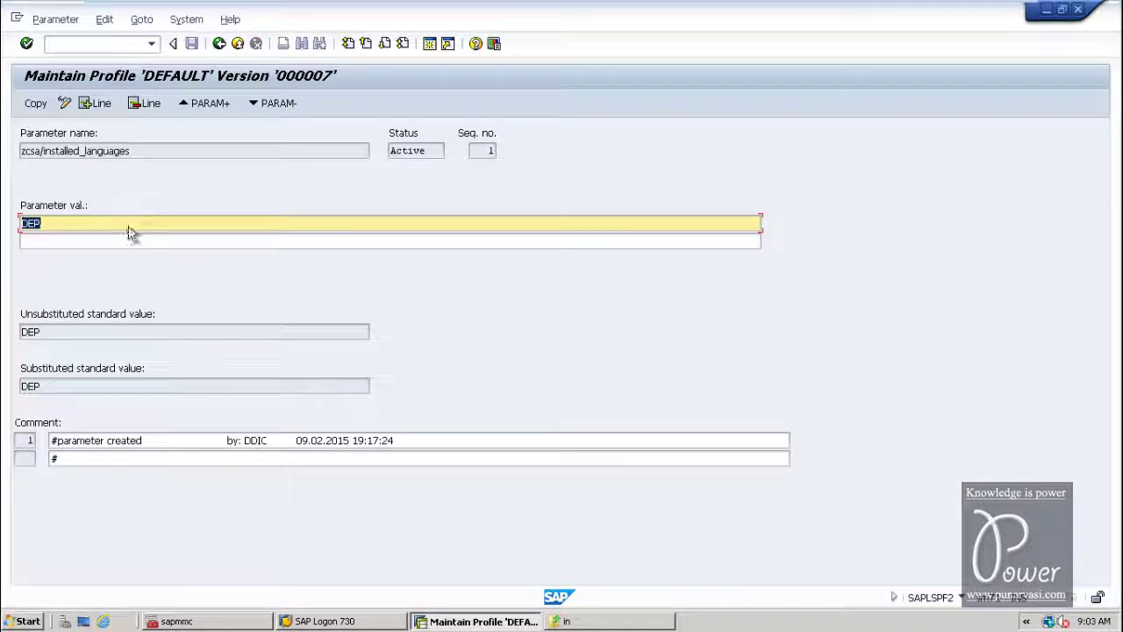
{"action": "left_click", "coordinate": [128, 224]}
{"action": "type", "text": "S"}
{"action": "key", "text": "Return"}
{"action": "left_click", "coordinate": [31, 103]}
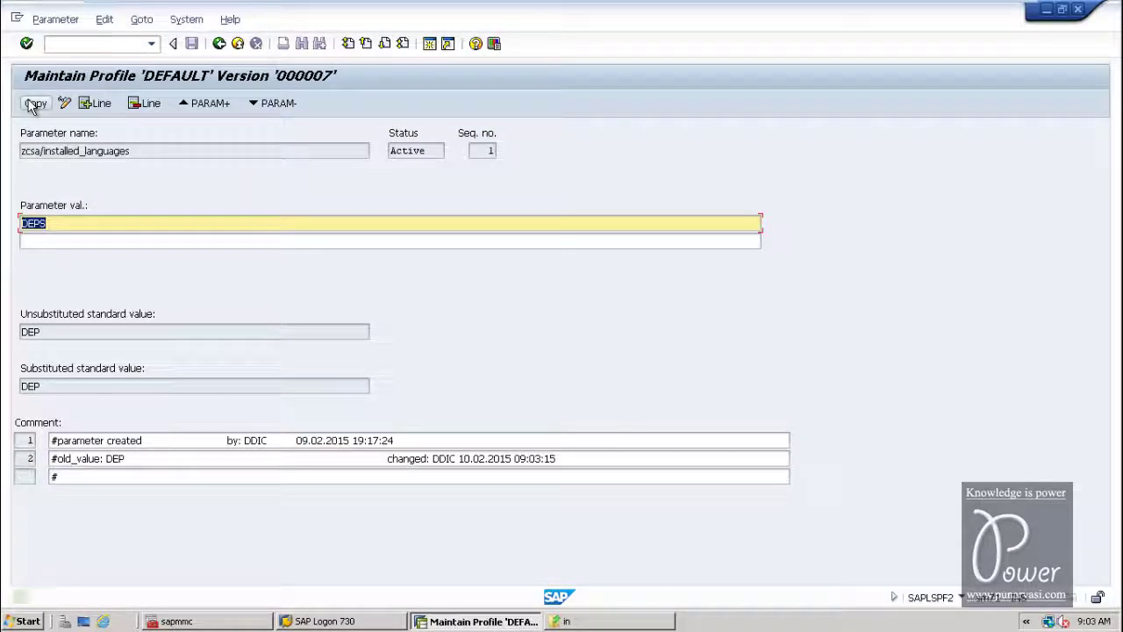
{"action": "left_click", "coordinate": [218, 44]}
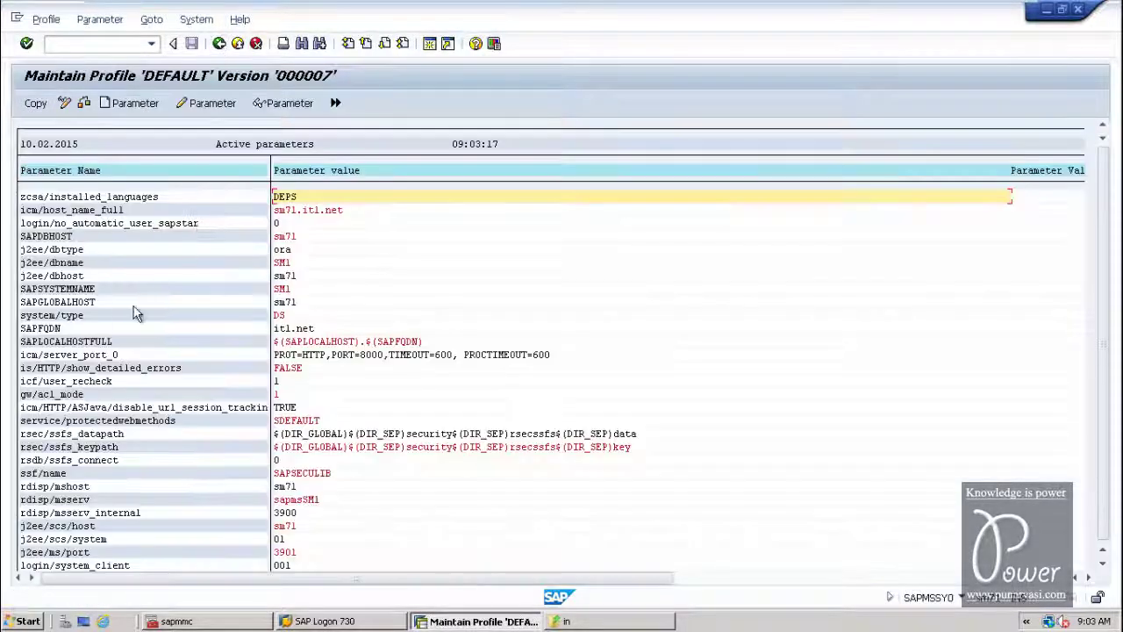
{"action": "left_click", "coordinate": [36, 104]}
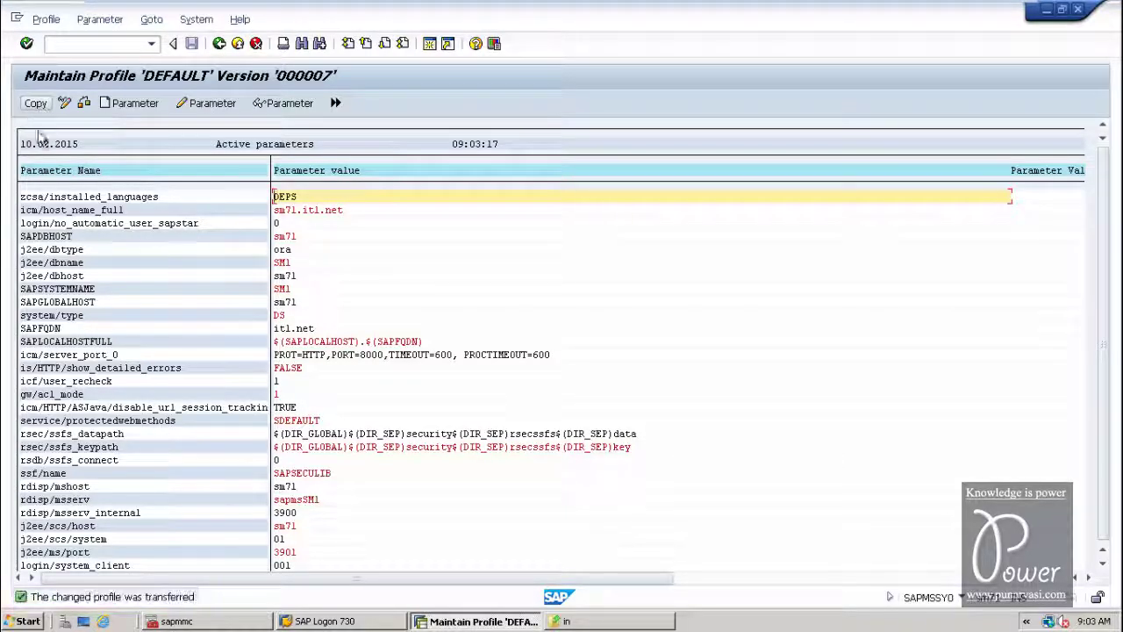
Step: Save and activate the DEFAULT profile as version 000008, dismissing the restart caution
{"action": "left_click", "coordinate": [219, 43]}
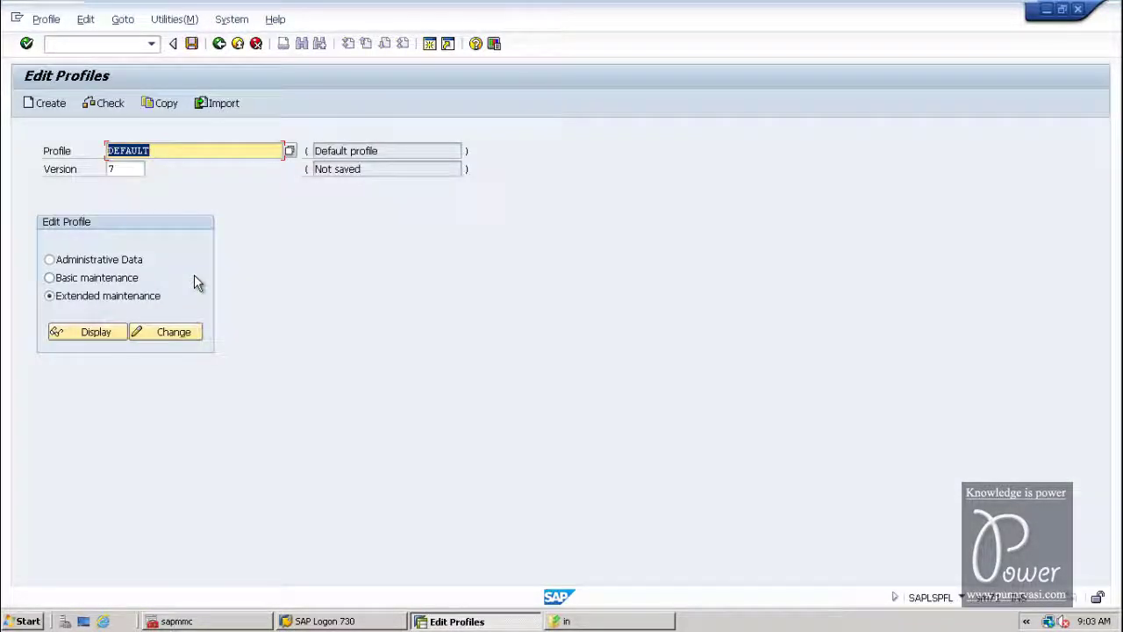
{"action": "left_click", "coordinate": [192, 44]}
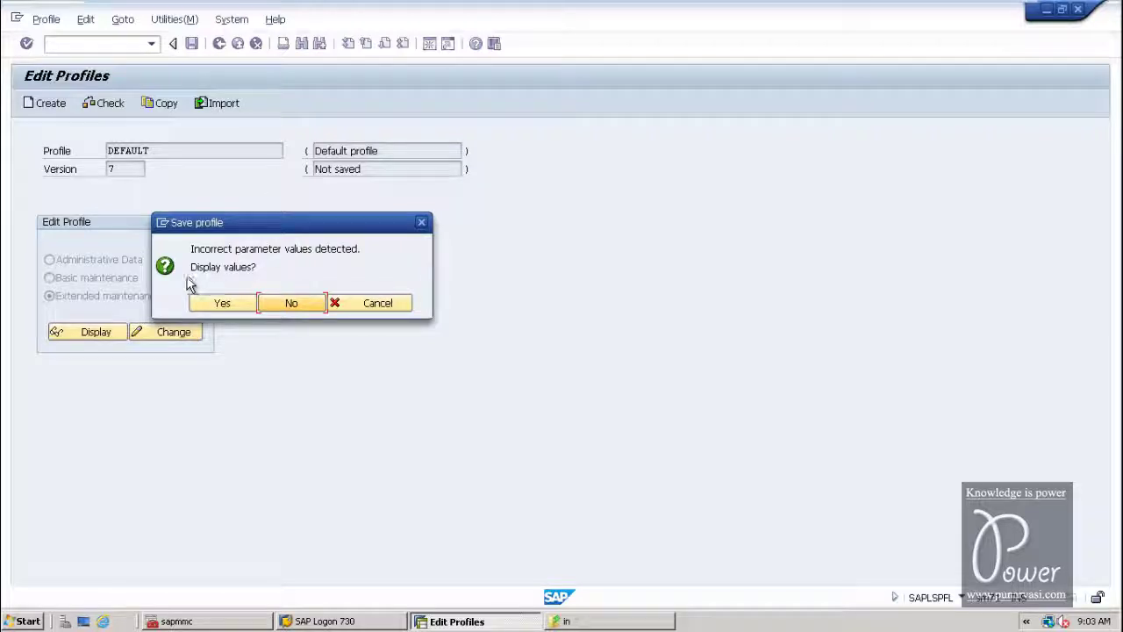
{"action": "left_click", "coordinate": [294, 301]}
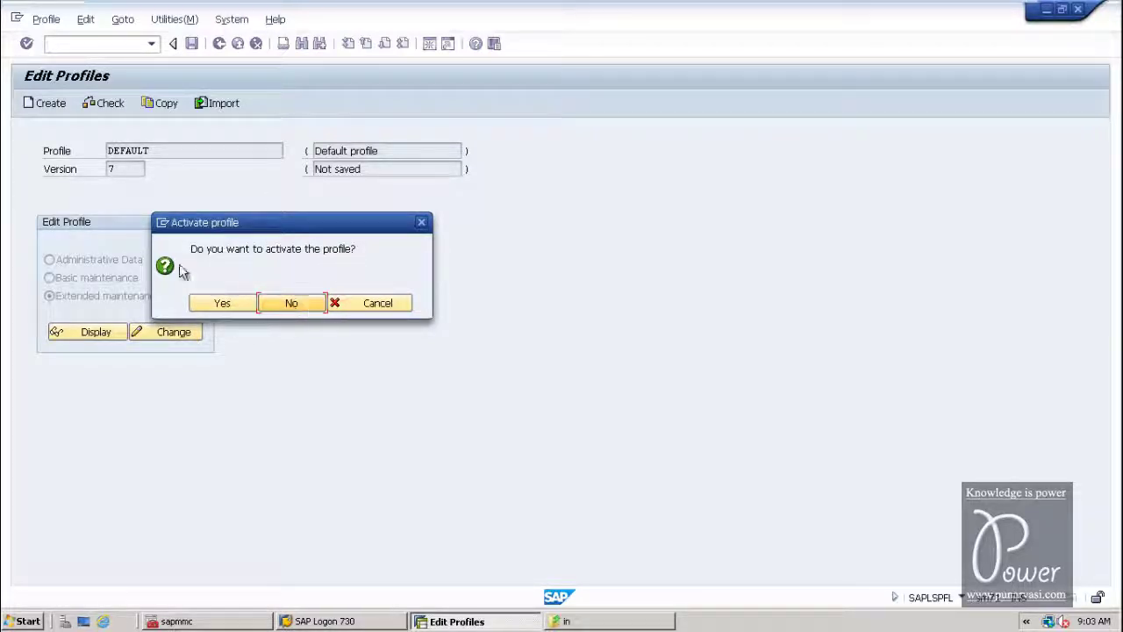
{"action": "left_click", "coordinate": [227, 303]}
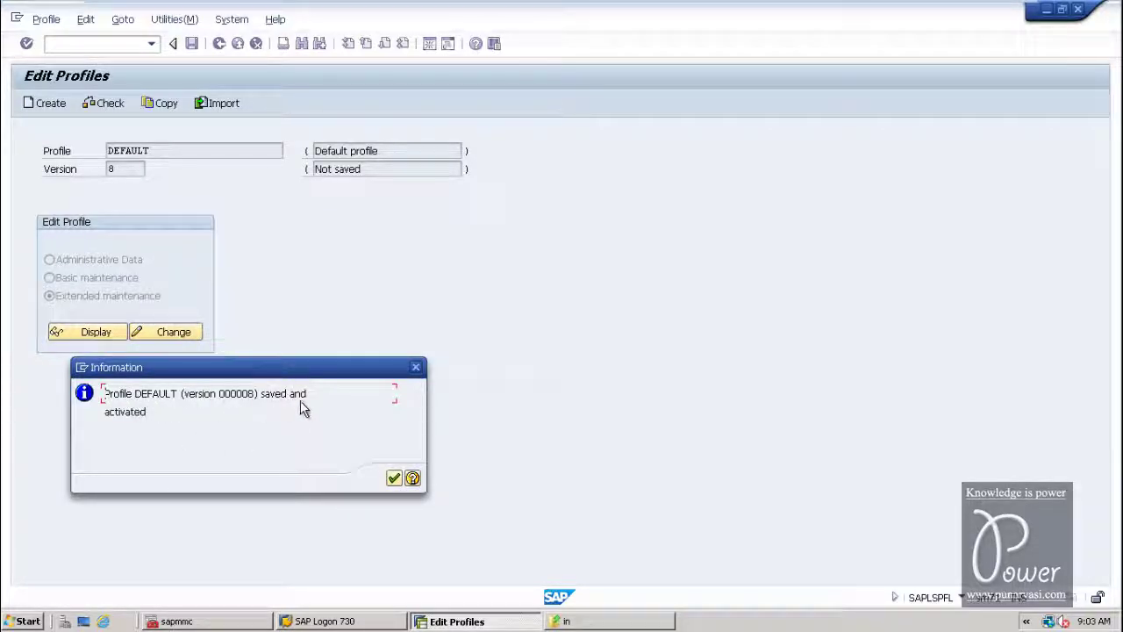
{"action": "left_click", "coordinate": [394, 479]}
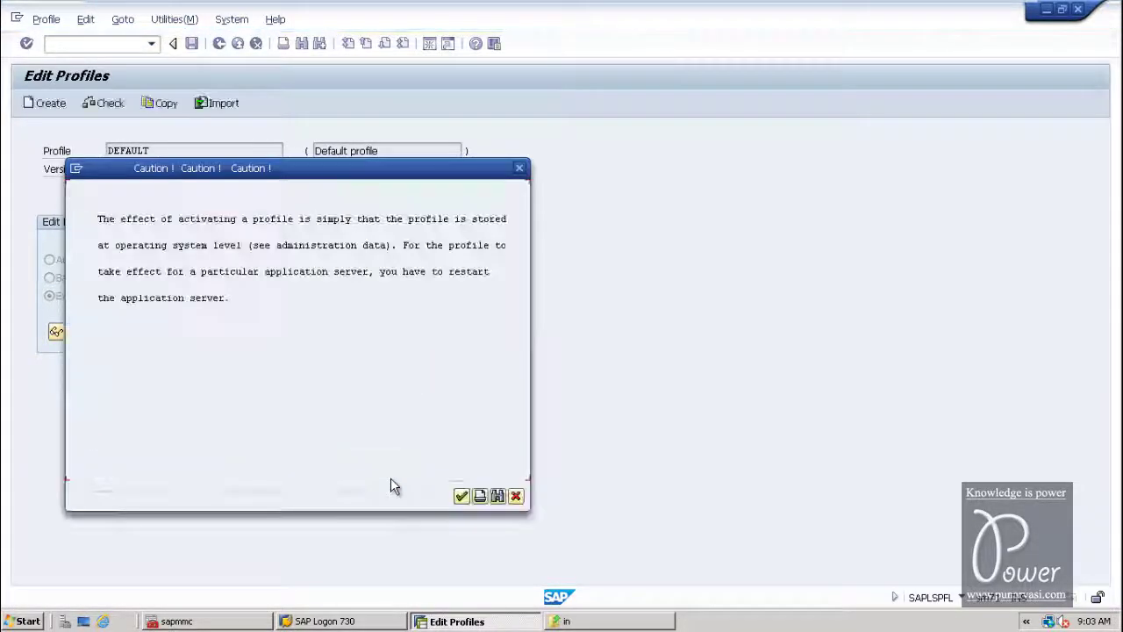
{"action": "left_click", "coordinate": [460, 497]}
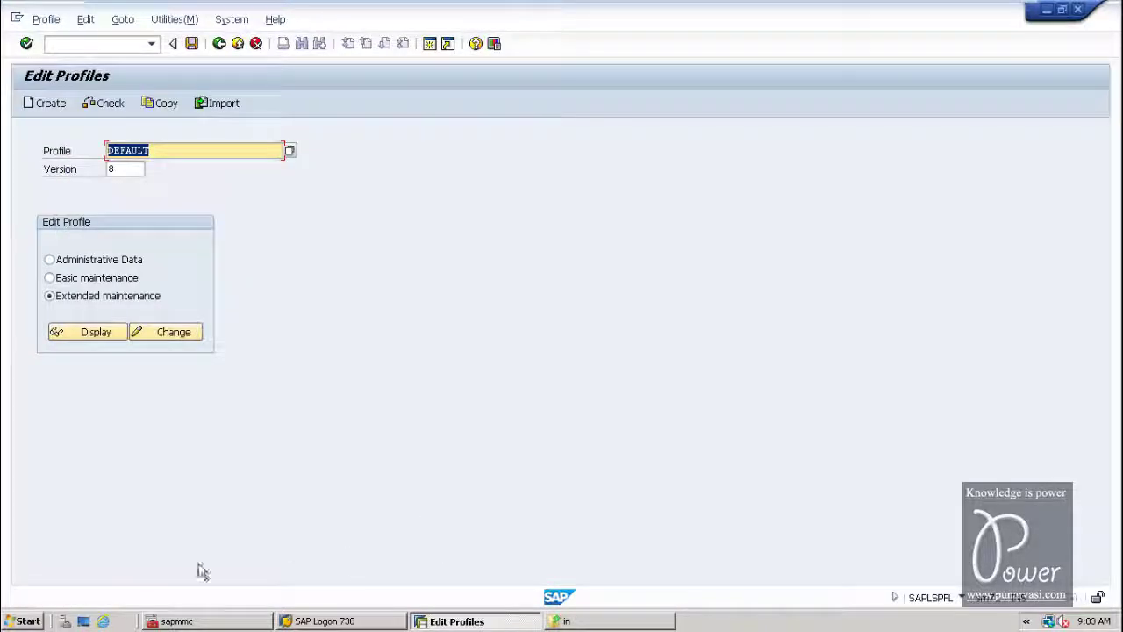
Step: Log off from Solution Manager
{"action": "left_click", "coordinate": [232, 20]}
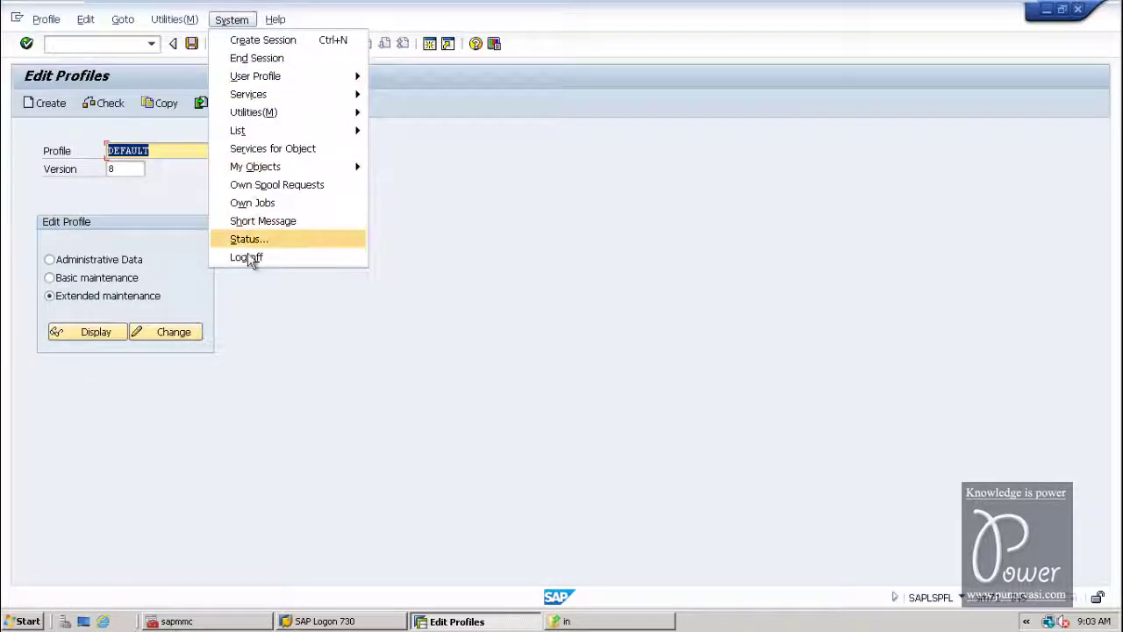
{"action": "left_click", "coordinate": [247, 256]}
{"action": "left_click", "coordinate": [164, 304]}
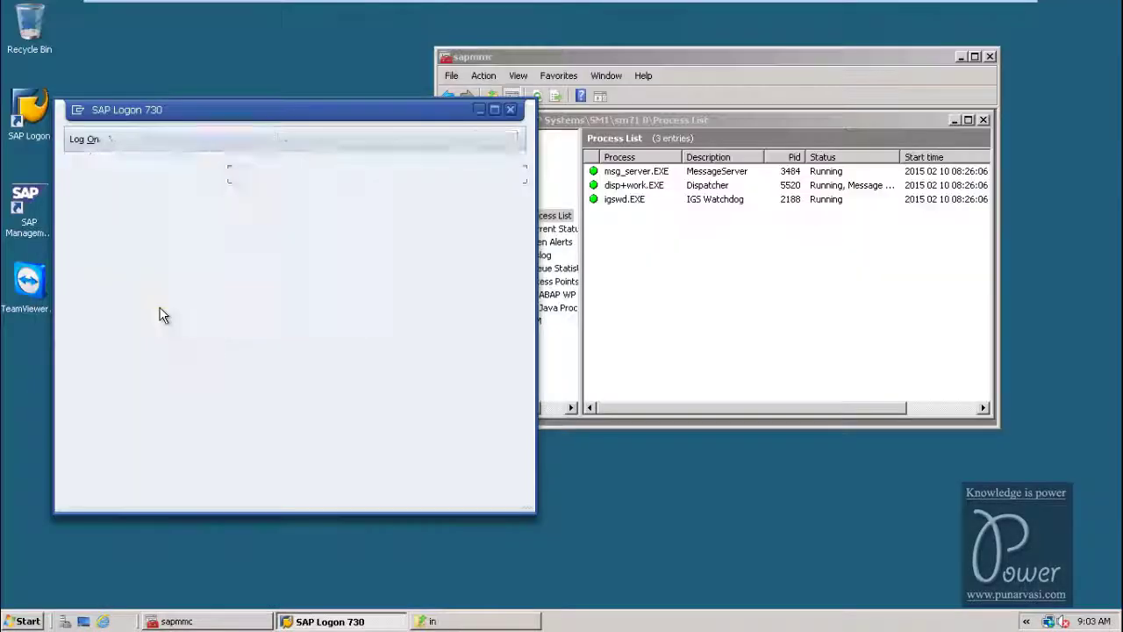
Step: Stop the SM1 system in SAP Management Console and refresh until its processes shut down
{"action": "left_click", "coordinate": [723, 60]}
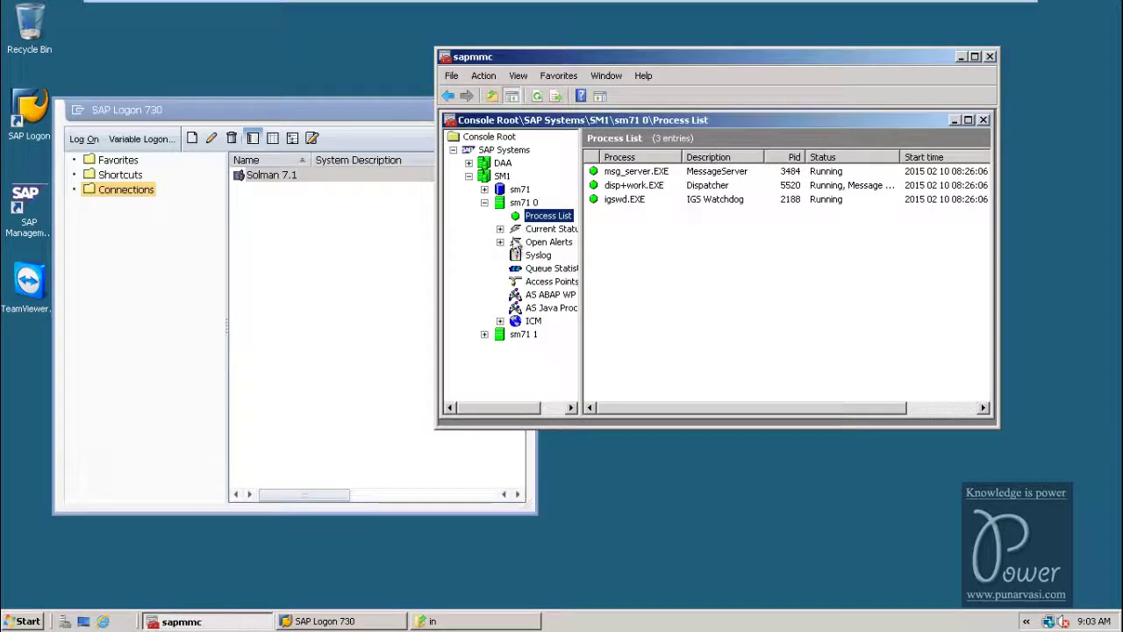
{"action": "left_click", "coordinate": [497, 176]}
{"action": "right_click", "coordinate": [496, 180]}
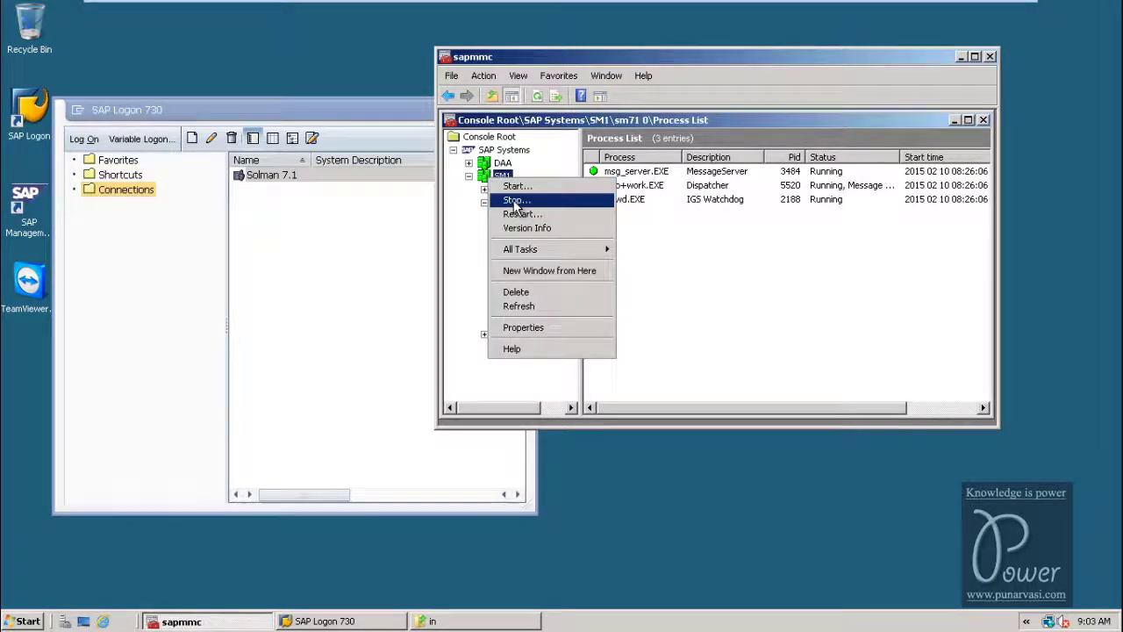
{"action": "left_click", "coordinate": [518, 203]}
{"action": "left_click", "coordinate": [647, 413]}
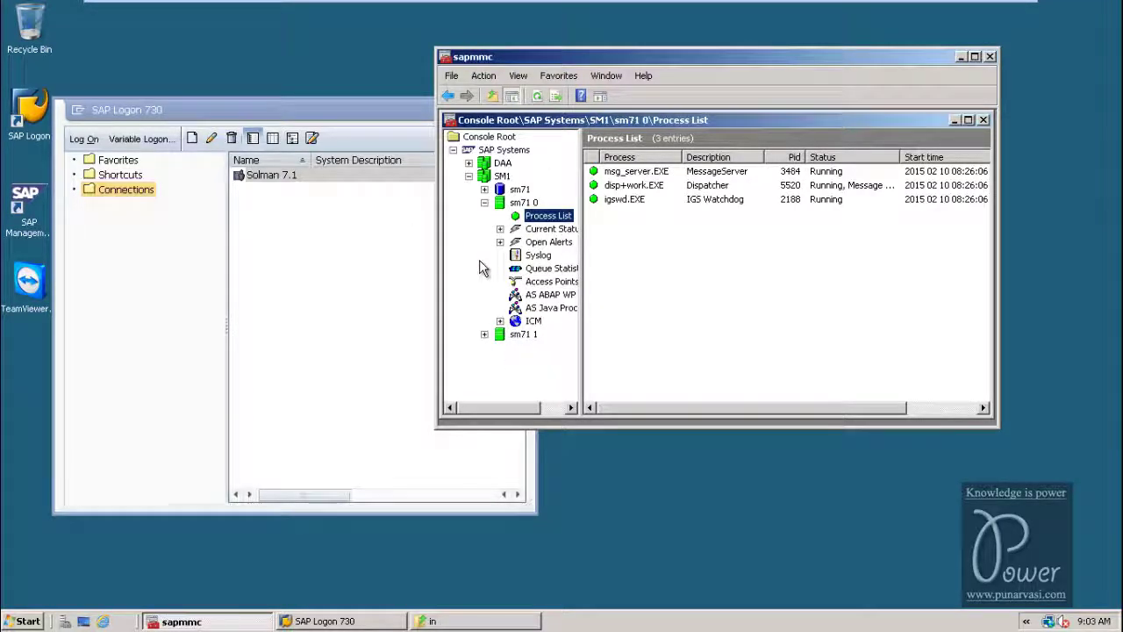
{"action": "left_click", "coordinate": [538, 96]}
{"action": "left_click", "coordinate": [538, 96]}
{"action": "left_click", "coordinate": [538, 96]}
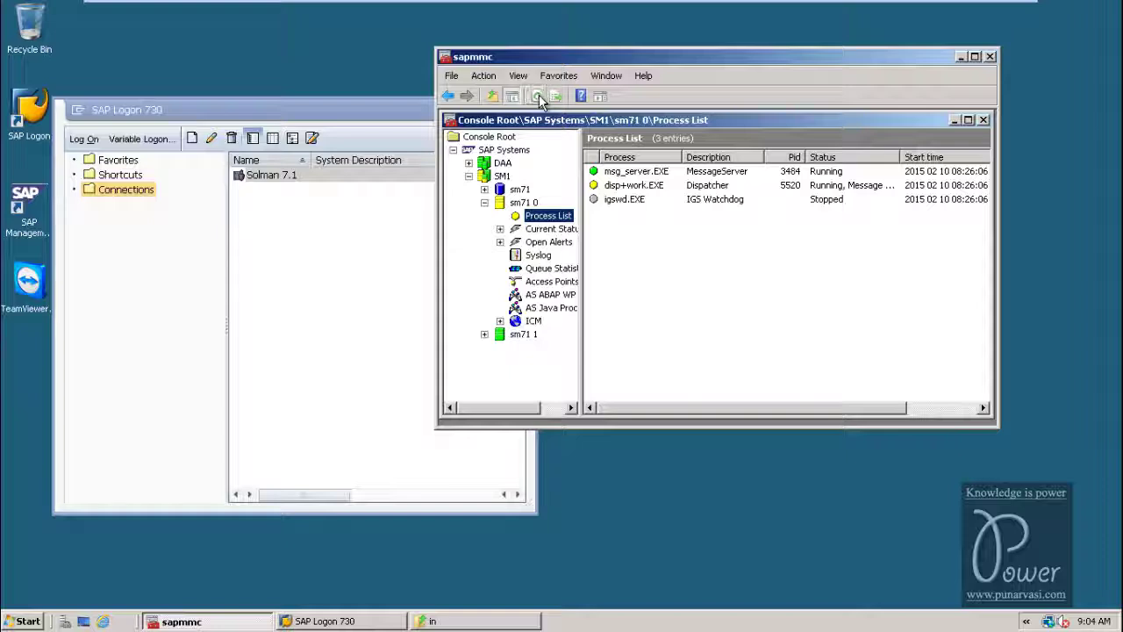
{"action": "left_click", "coordinate": [539, 95]}
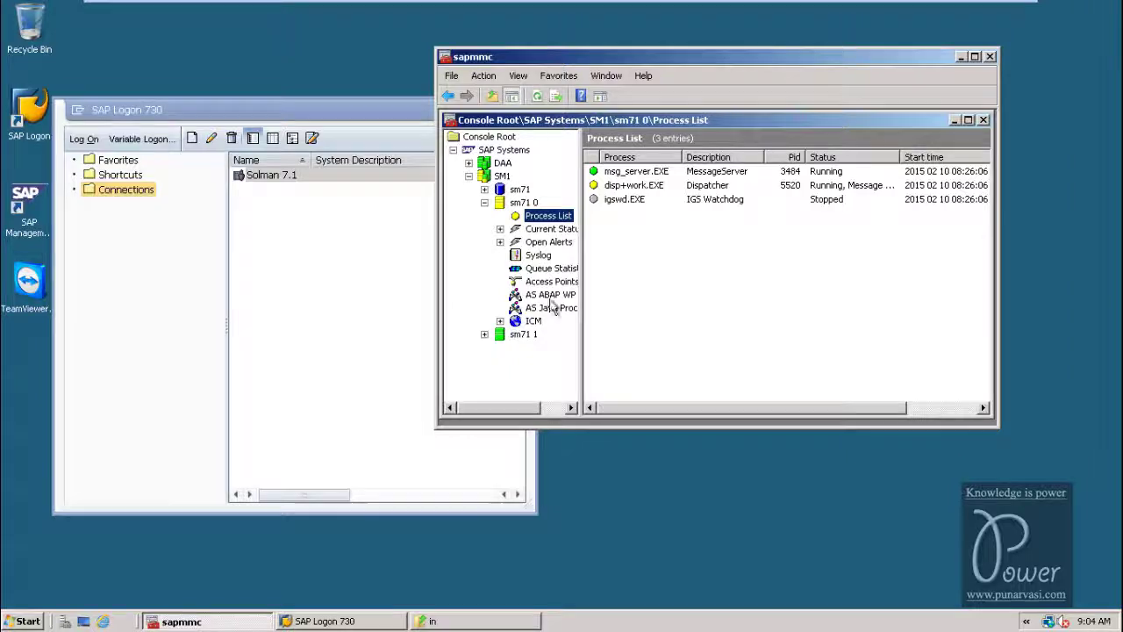
Step: Bring SAP Logon 730 forward and launch the Solman 7.1 connection
{"action": "left_click", "coordinate": [750, 14]}
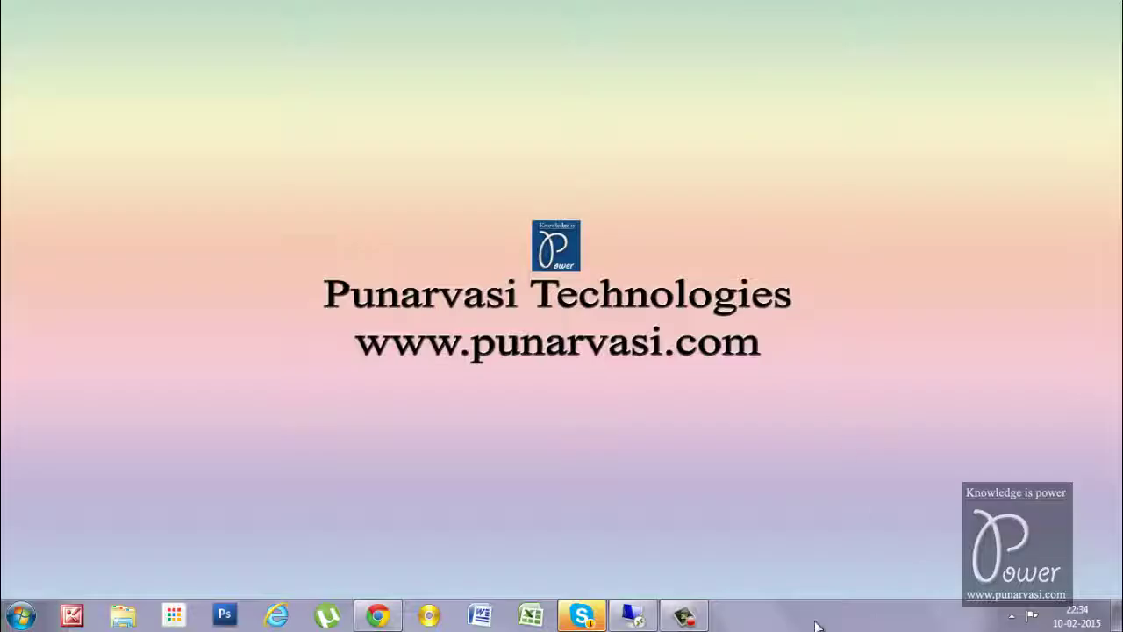
{"action": "left_click", "coordinate": [684, 614]}
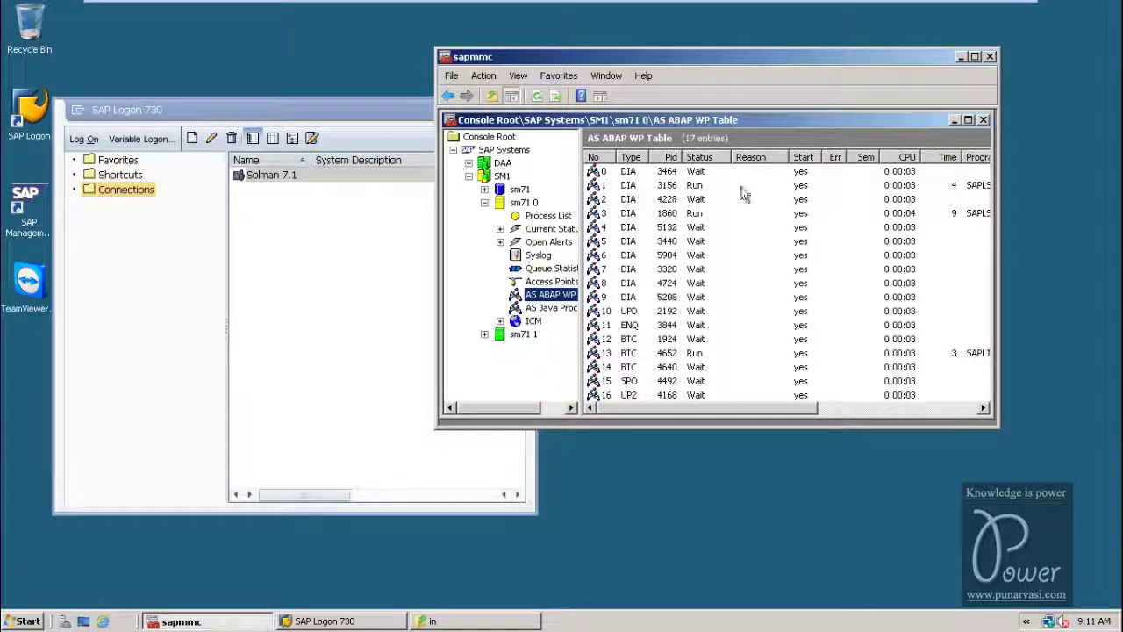
{"action": "left_click_drag", "start_coordinate": [298, 111], "coordinate": [299, 105]}
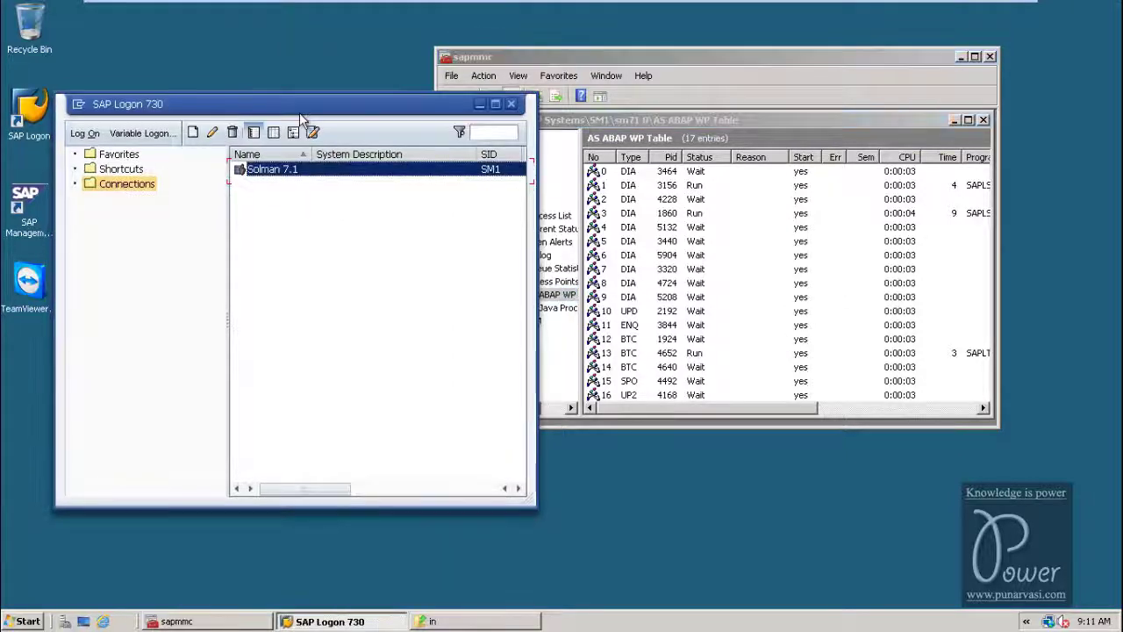
{"action": "double_click", "coordinate": [285, 169]}
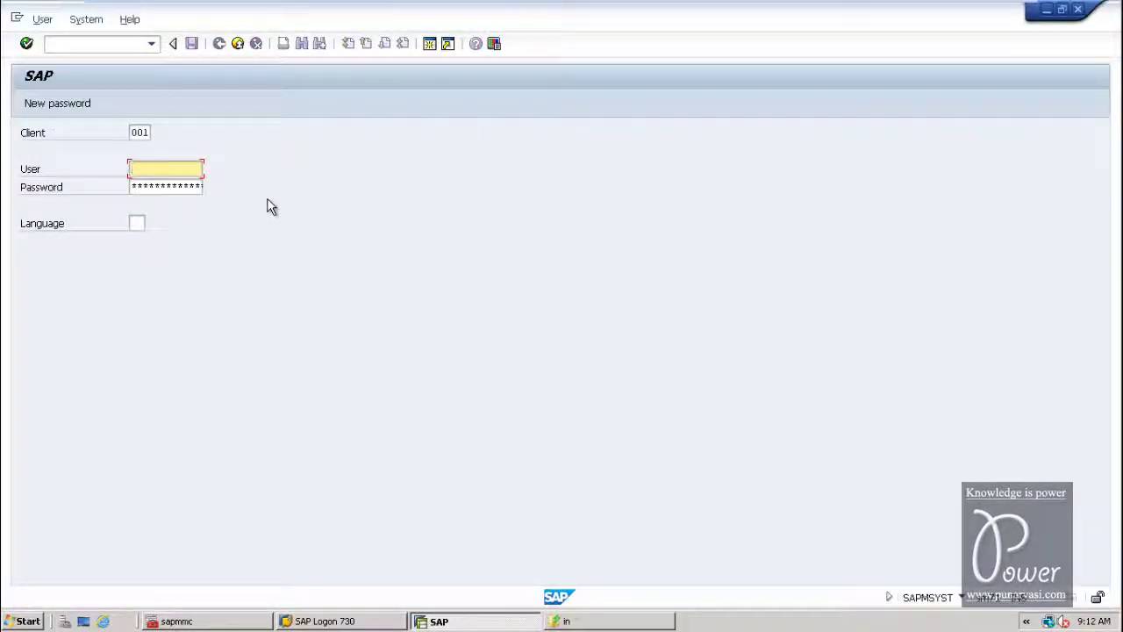
Step: Log on as user ddic with language ES and dismiss the Spanish last-logon notice
{"action": "type", "text": "ddic"}
{"action": "key", "text": "Tab"}
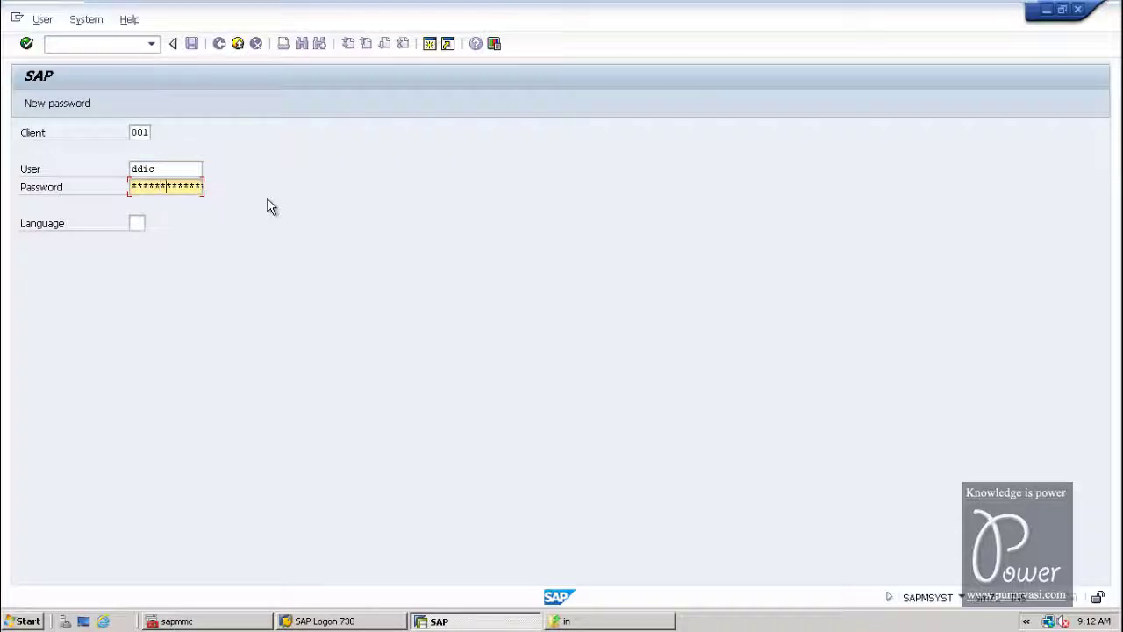
{"action": "key", "text": "Tab"}
{"action": "type", "text": "ES"}
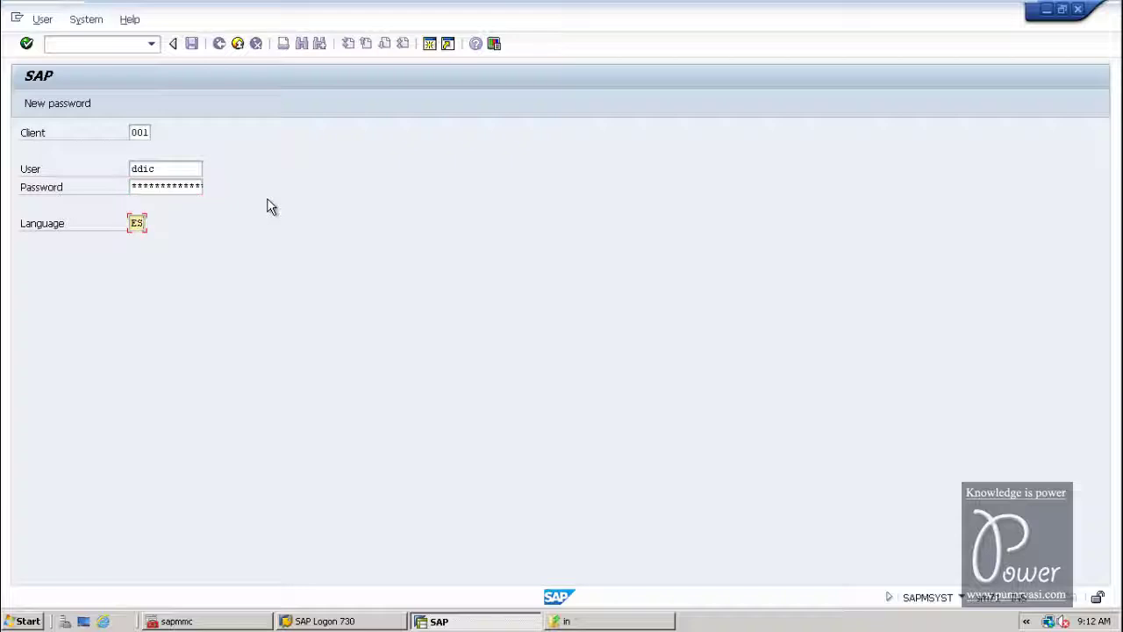
{"action": "key", "text": "Return"}
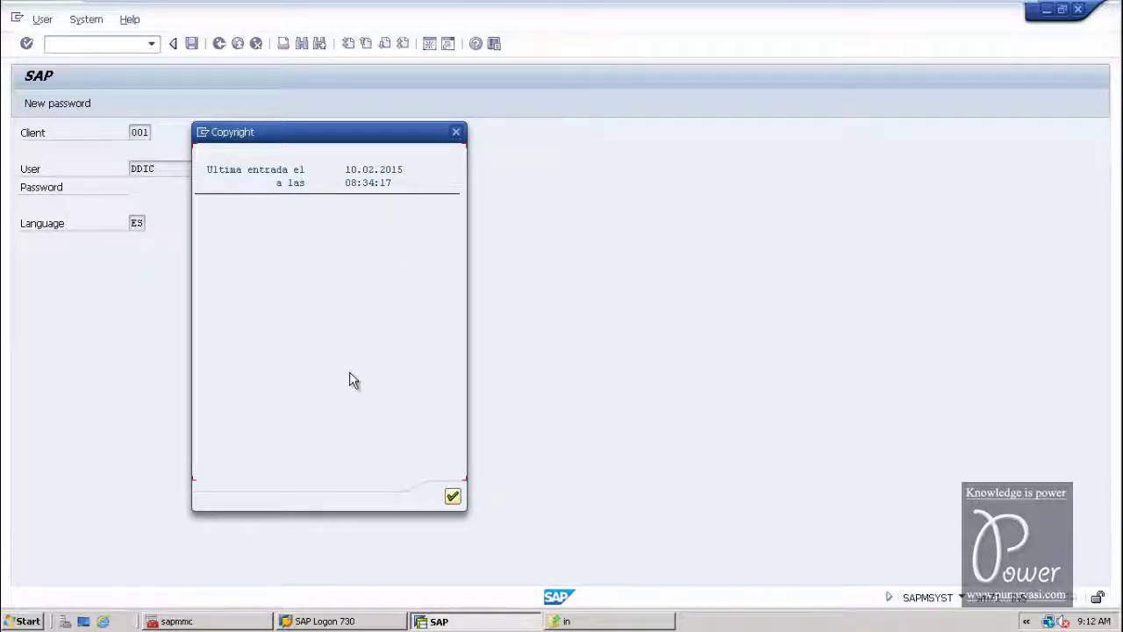
{"action": "left_click", "coordinate": [453, 497]}
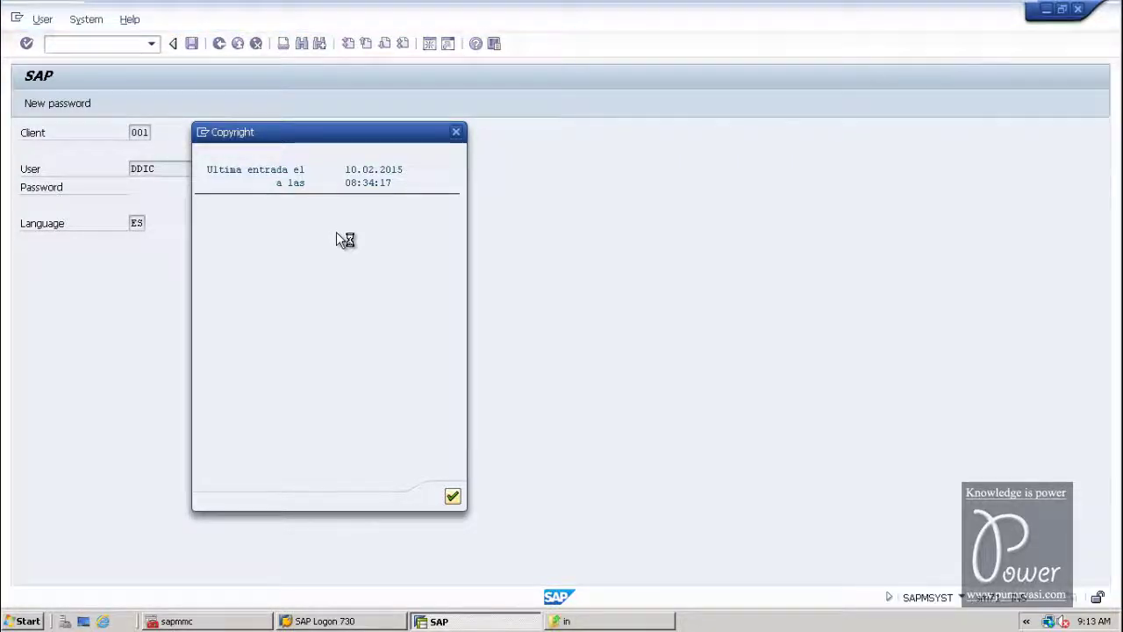
Step: Enter the DDIC password, log on in ES, and acknowledge the copyright notice
{"action": "left_click", "coordinate": [454, 497]}
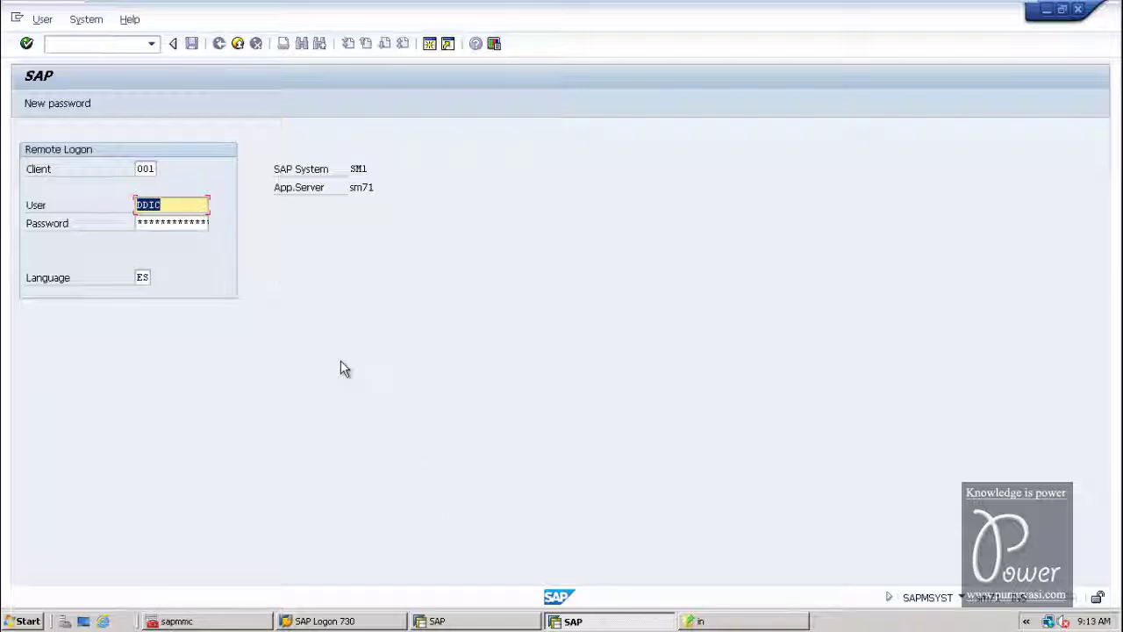
{"action": "key", "text": "Tab"}
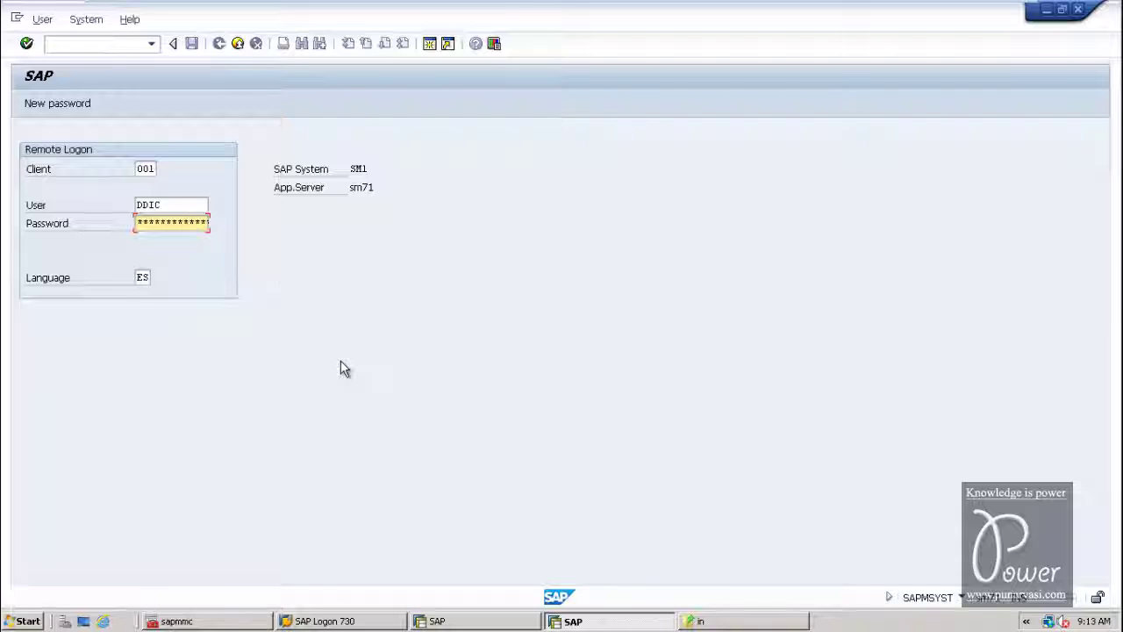
{"action": "key", "text": "Return"}
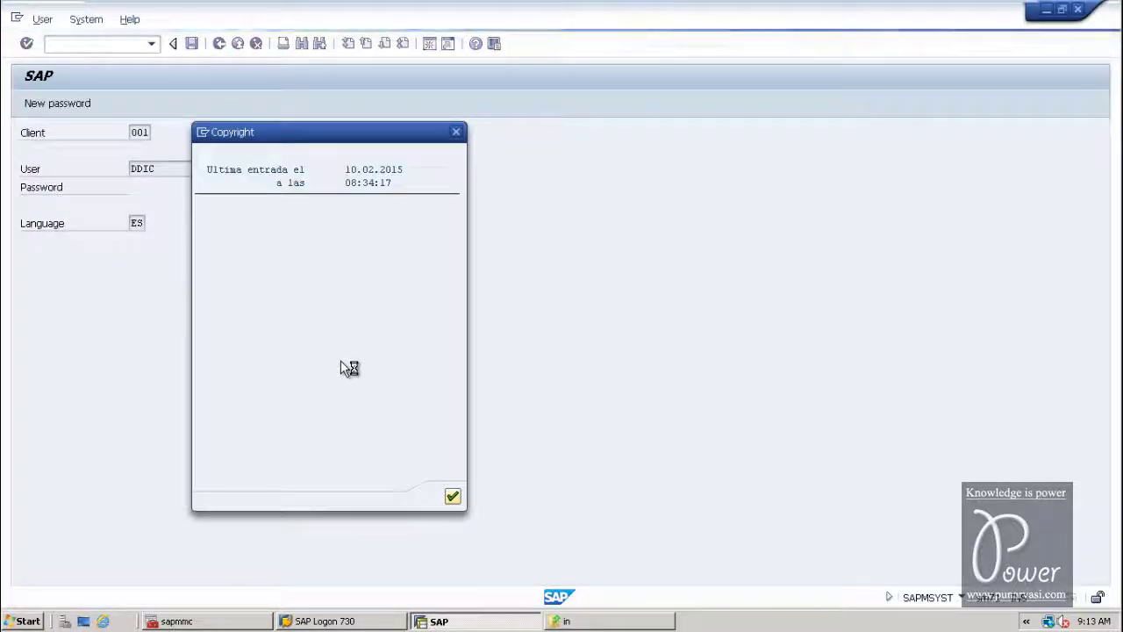
{"action": "left_click", "coordinate": [453, 497]}
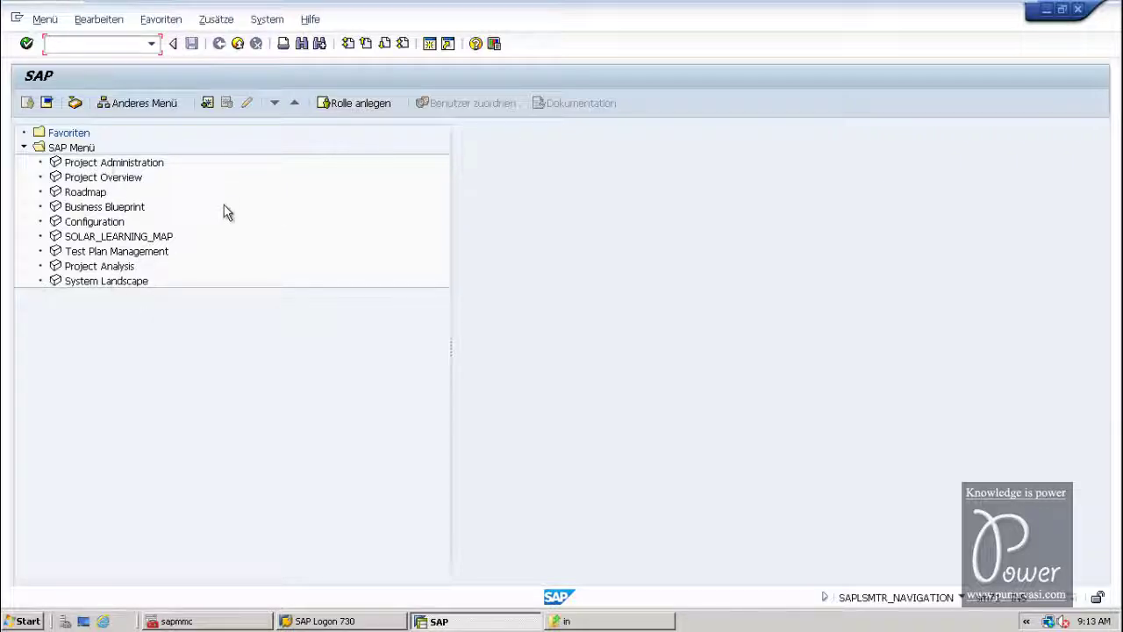
Step: Log off the current Solution Manager session
{"action": "left_click", "coordinate": [266, 19]}
{"action": "left_click", "coordinate": [299, 256]}
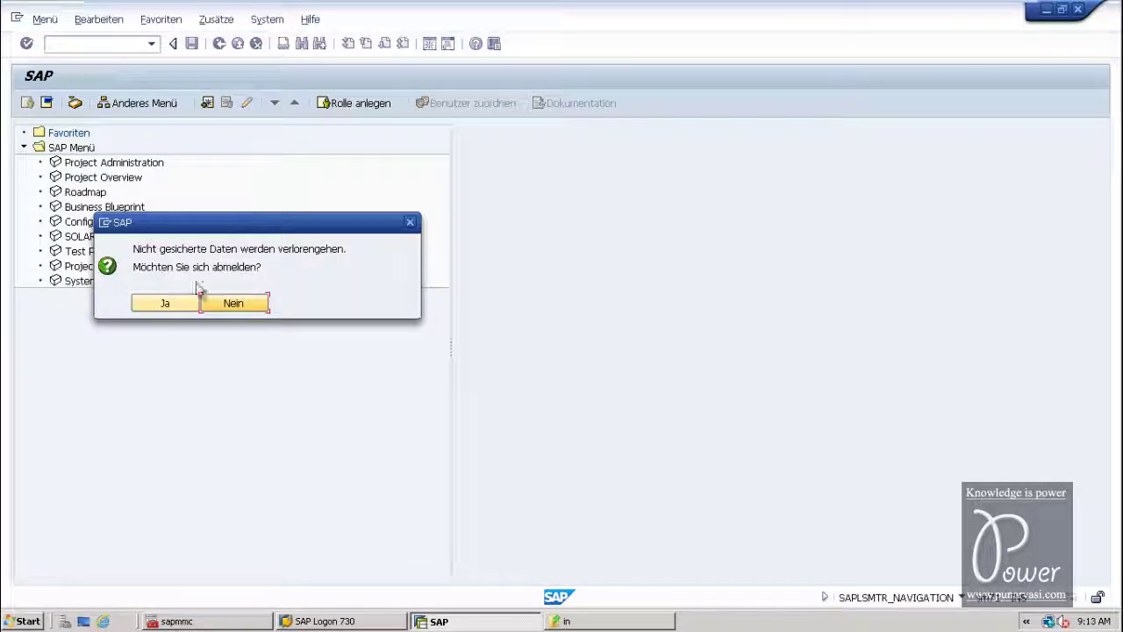
{"action": "left_click", "coordinate": [179, 303]}
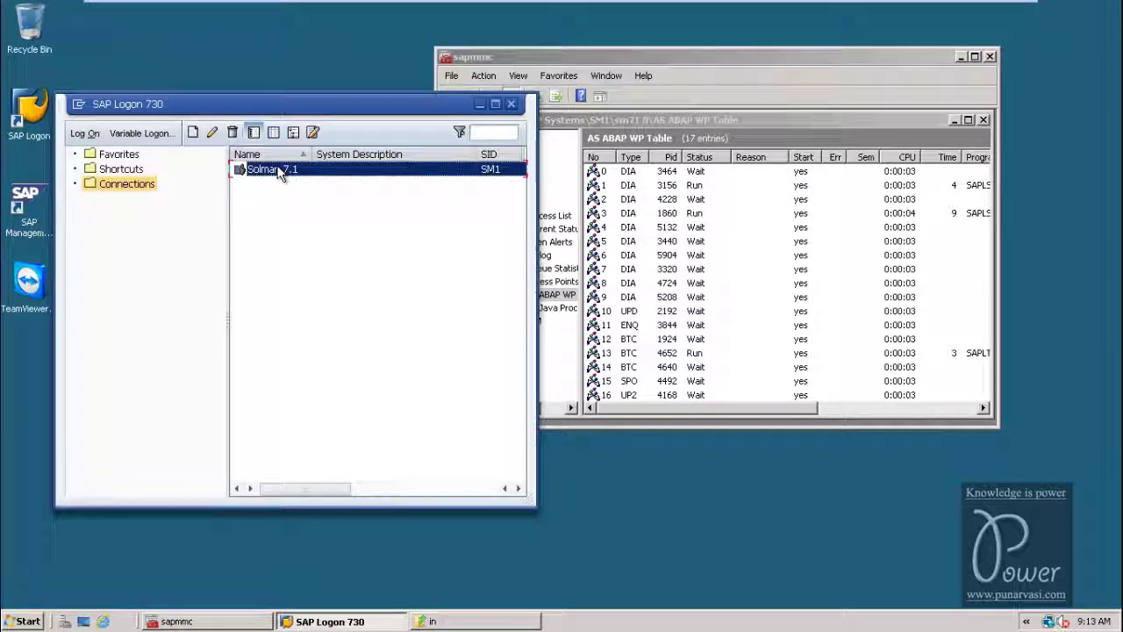
Step: Log on to Solman 7.1 as ddic with language PT and acknowledge the Portuguese copyright notice
{"action": "double_click", "coordinate": [275, 170]}
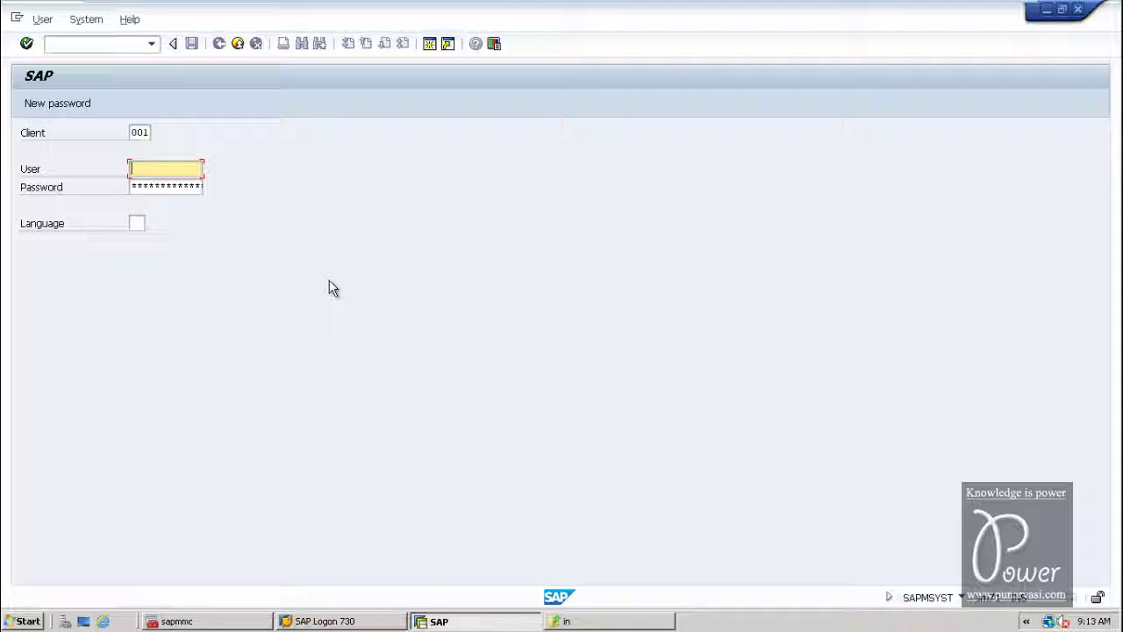
{"action": "type", "text": "ddic"}
{"action": "key", "text": "Tab"}
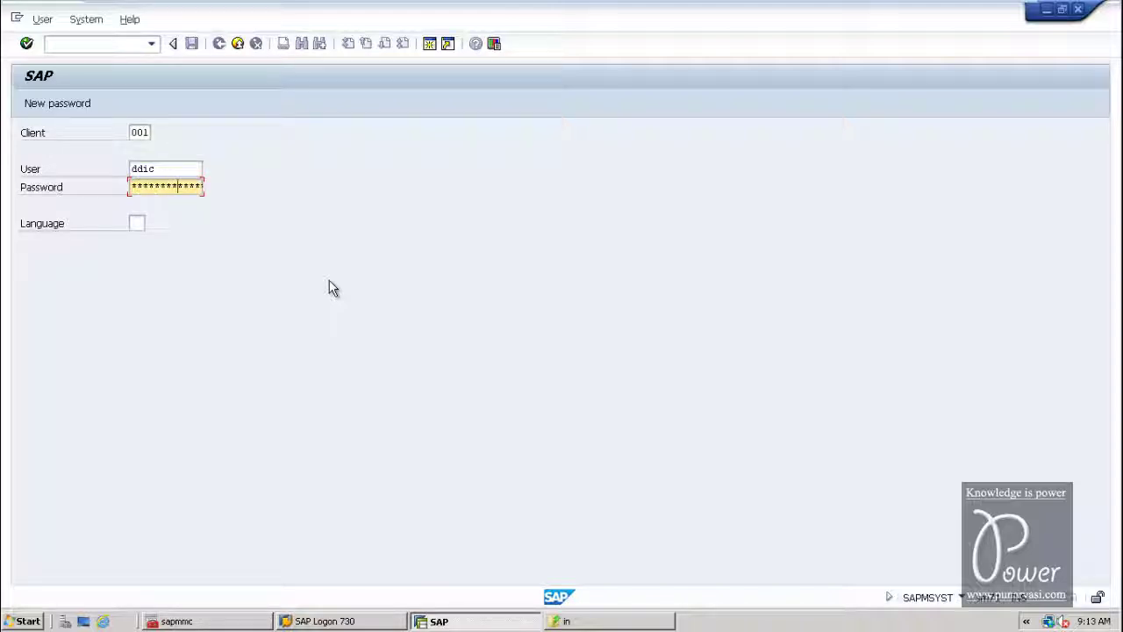
{"action": "key", "text": "Tab"}
{"action": "type", "text": "PT"}
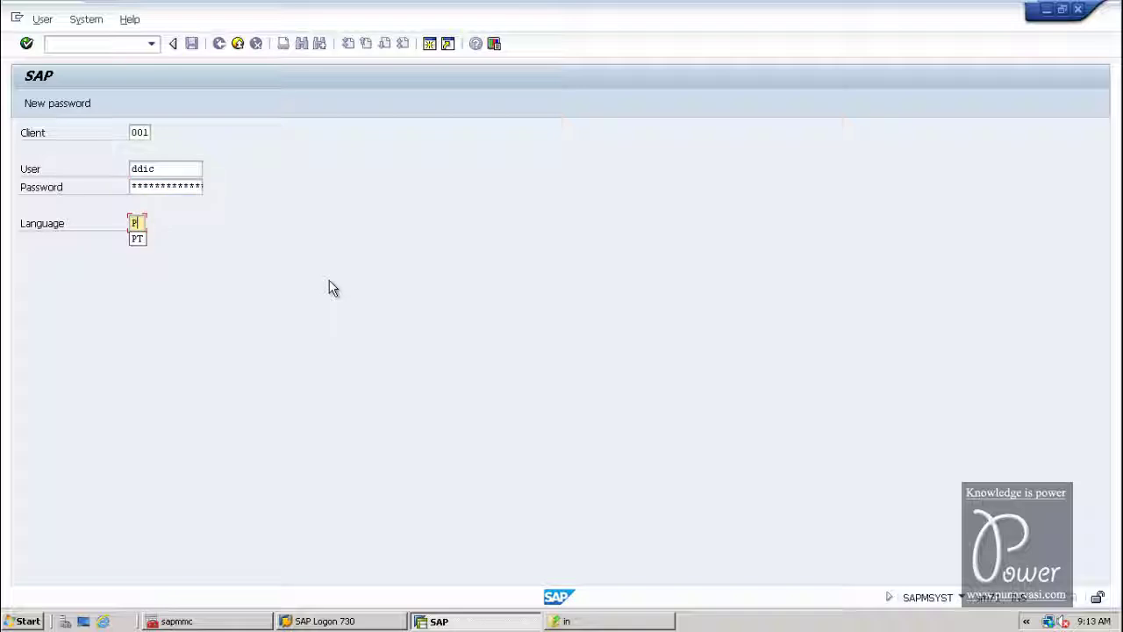
{"action": "key", "text": "Return"}
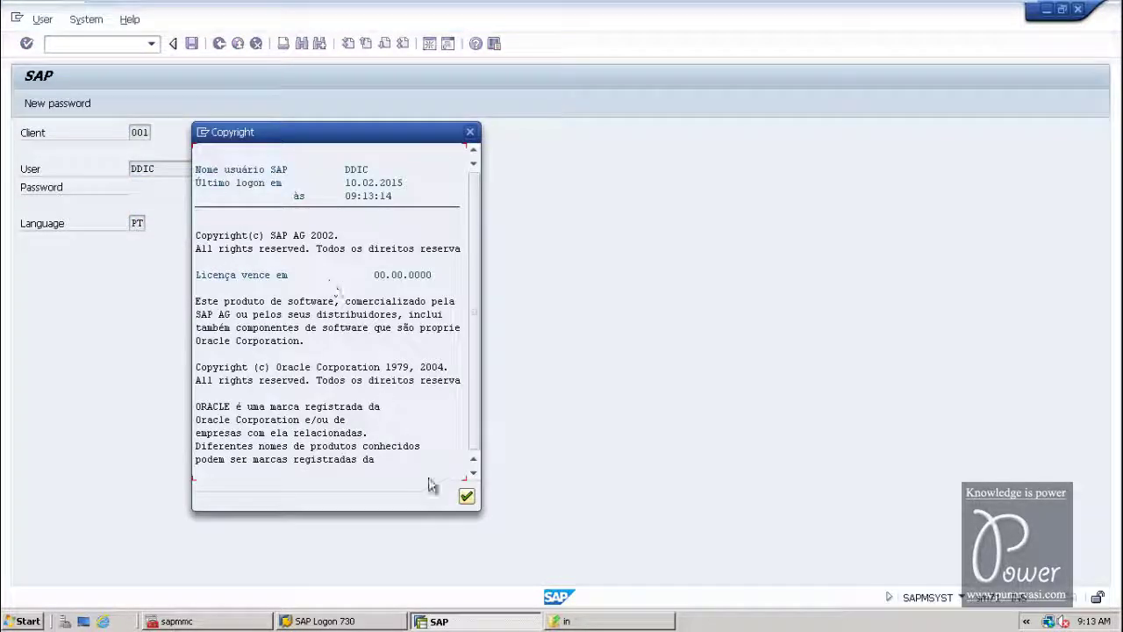
{"action": "left_click", "coordinate": [466, 497]}
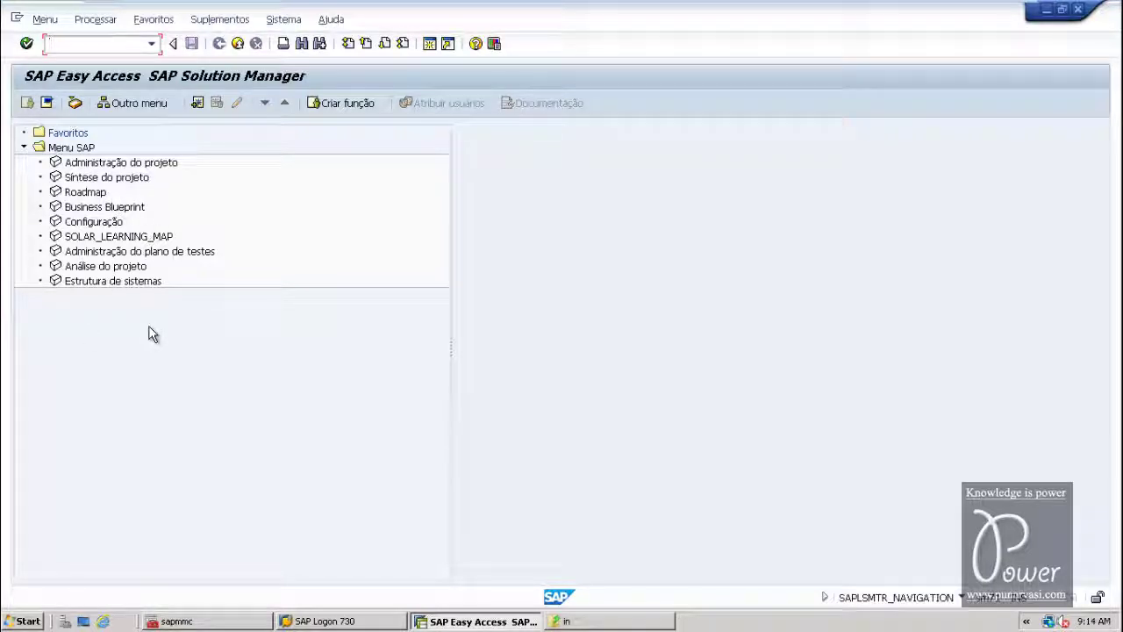
Step: Log off via Sistema > Efetuar logoff and minimize SAP Logon and the management console
{"action": "left_click", "coordinate": [290, 26]}
{"action": "left_click", "coordinate": [308, 255]}
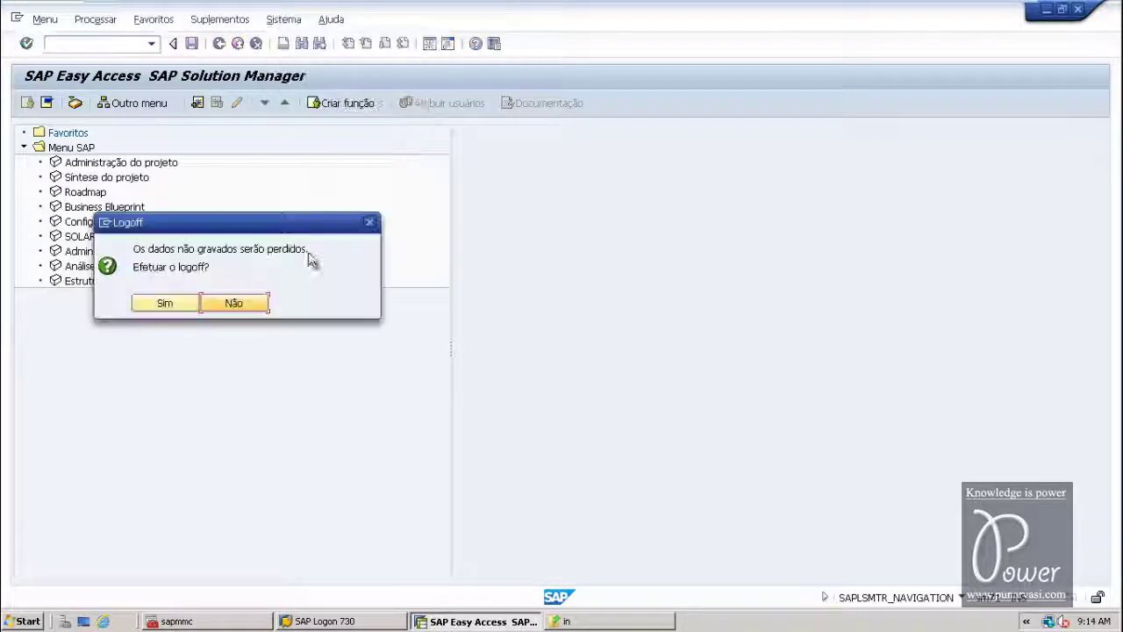
{"action": "left_click", "coordinate": [160, 304]}
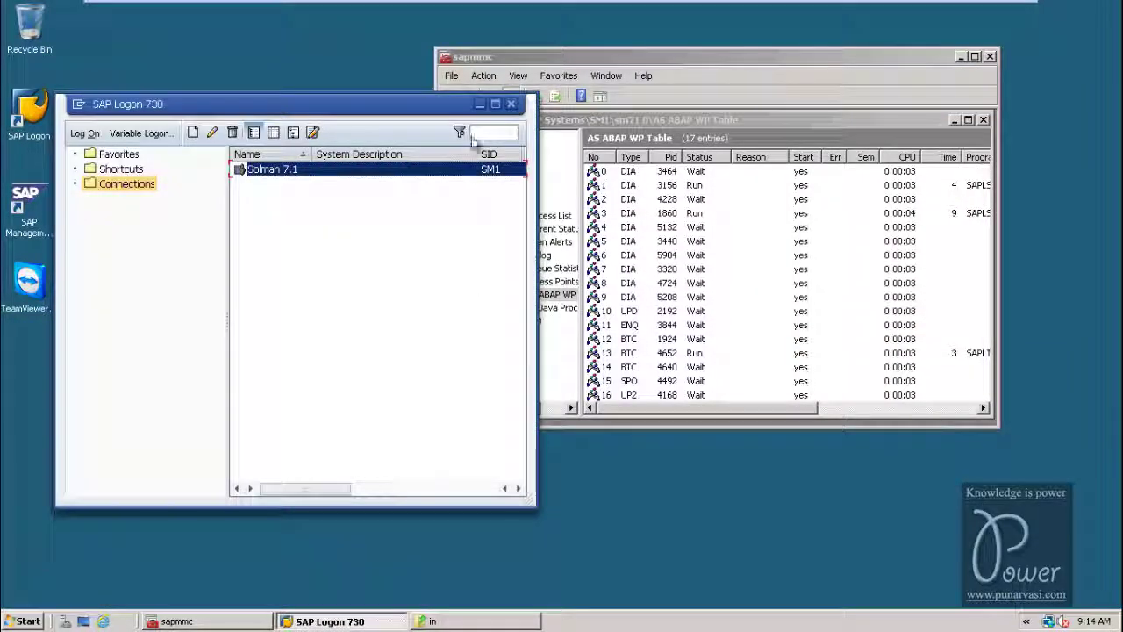
{"action": "left_click", "coordinate": [480, 104]}
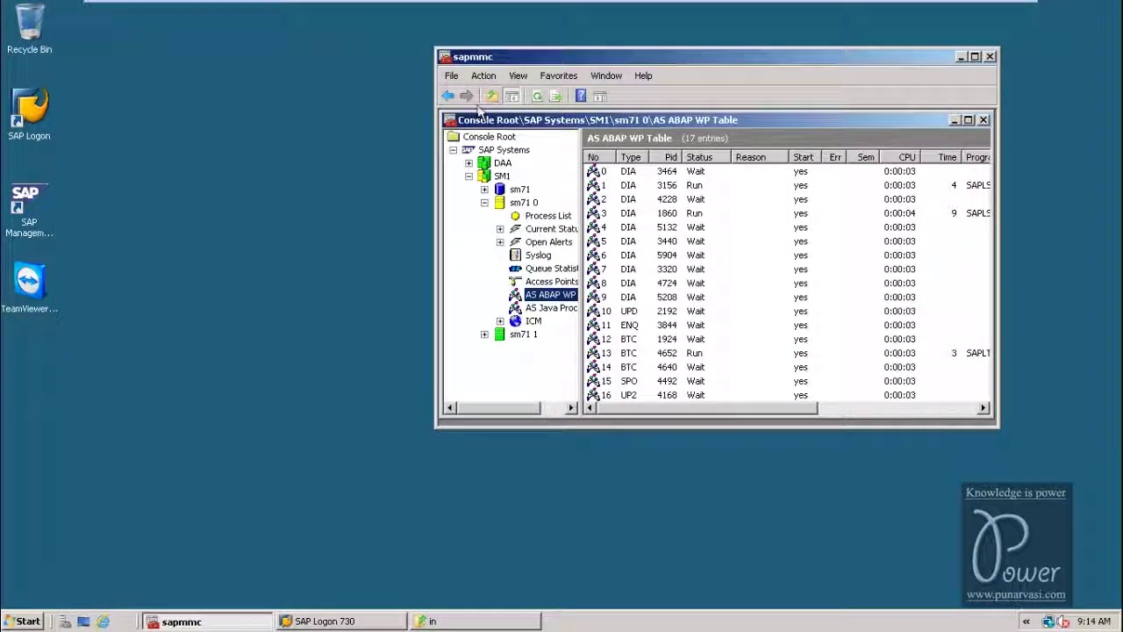
{"action": "left_click", "coordinate": [961, 56]}
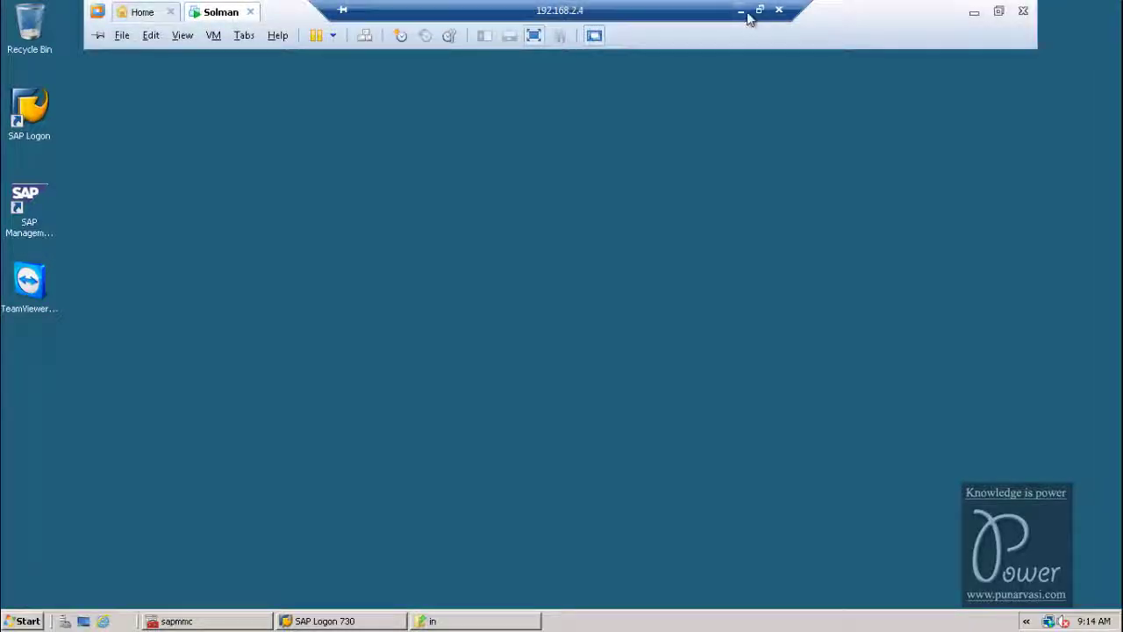
Step: Minimize the VM console and load google.com in a new Chrome tab
{"action": "left_click", "coordinate": [742, 11]}
{"action": "left_click", "coordinate": [377, 614]}
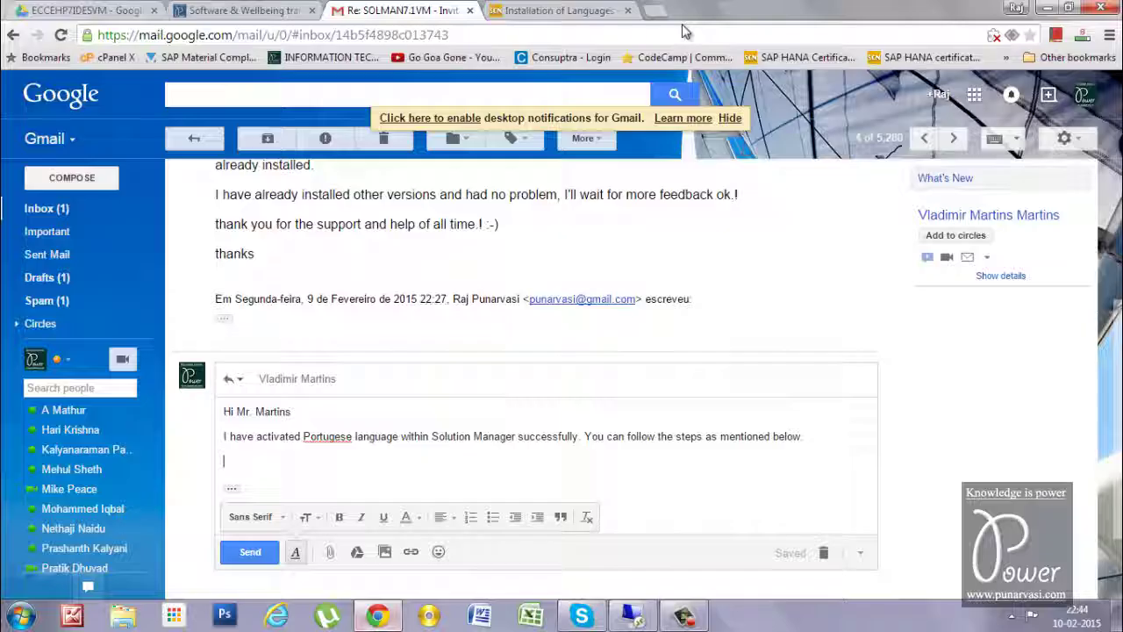
{"action": "left_click", "coordinate": [656, 12]}
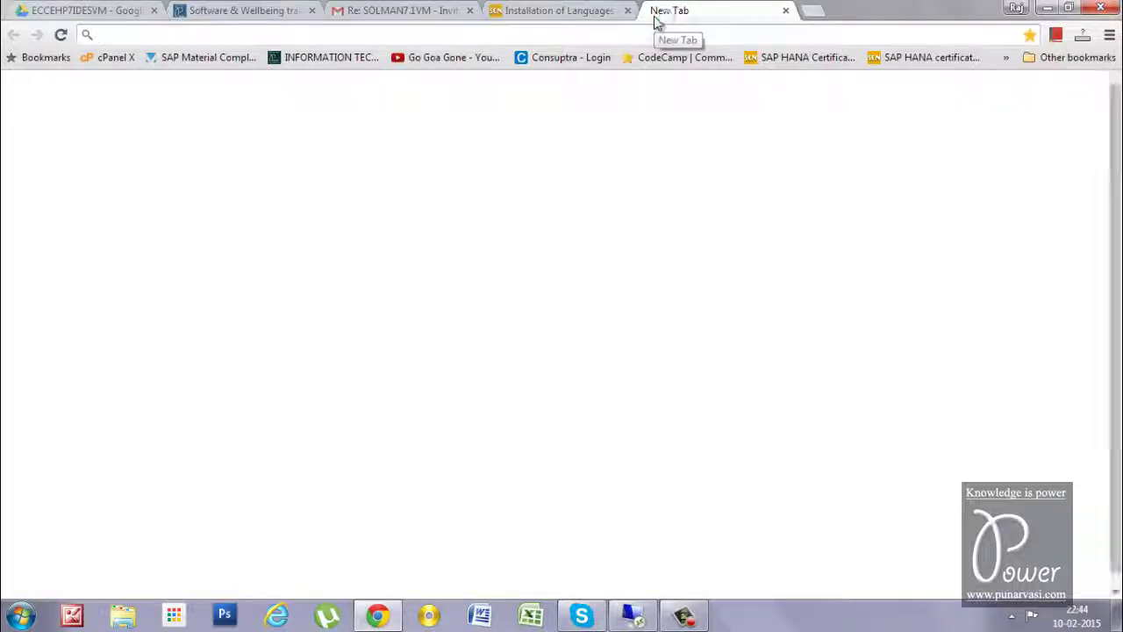
{"action": "type", "text": "www."}
{"action": "key", "text": "Return"}
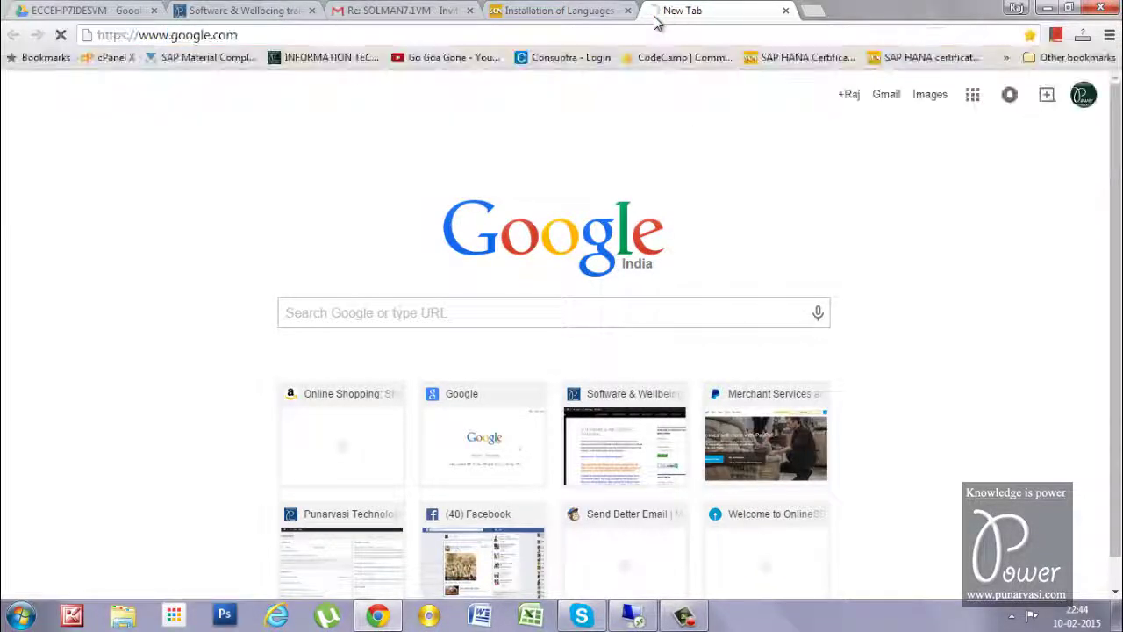
Step: Open the punarvasi.com Basis Videos page and scroll down to its Price section
{"action": "left_click", "coordinate": [241, 10]}
{"action": "mouse_move", "coordinate": [689, 90]}
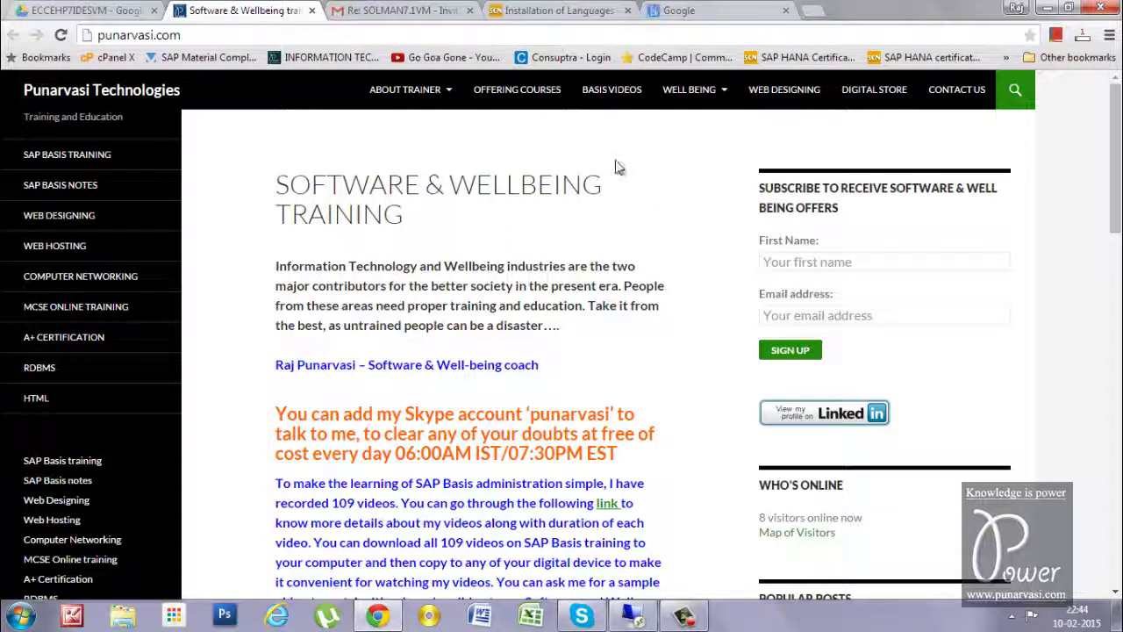
{"action": "left_click", "coordinate": [621, 95]}
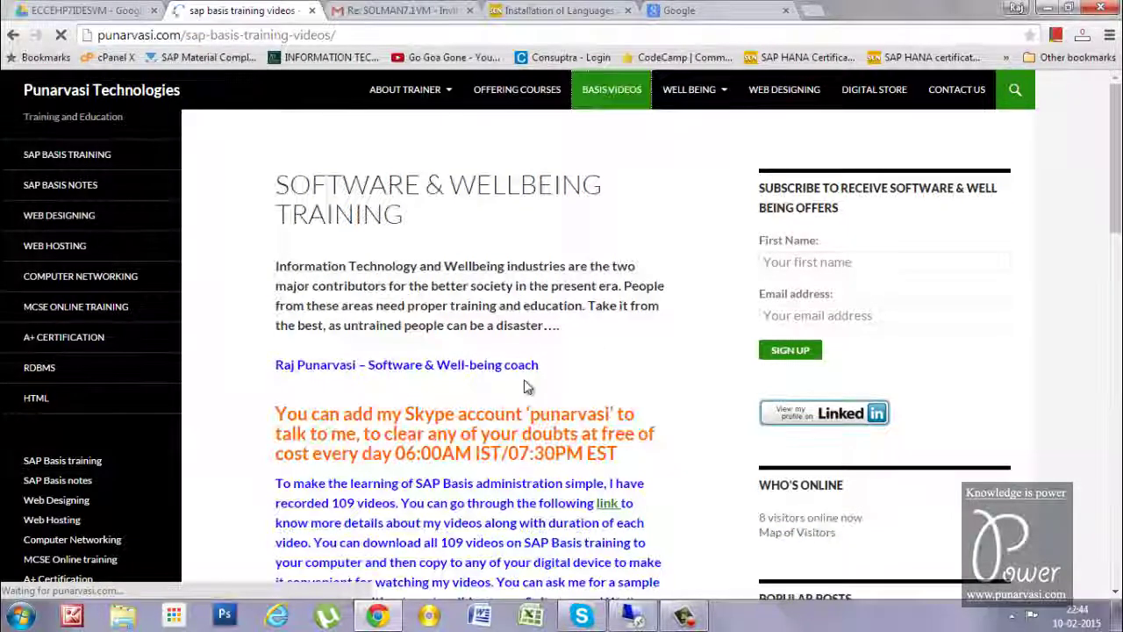
{"action": "scroll", "coordinate": [524, 382], "scroll_direction": "down", "scroll_amount": 5}
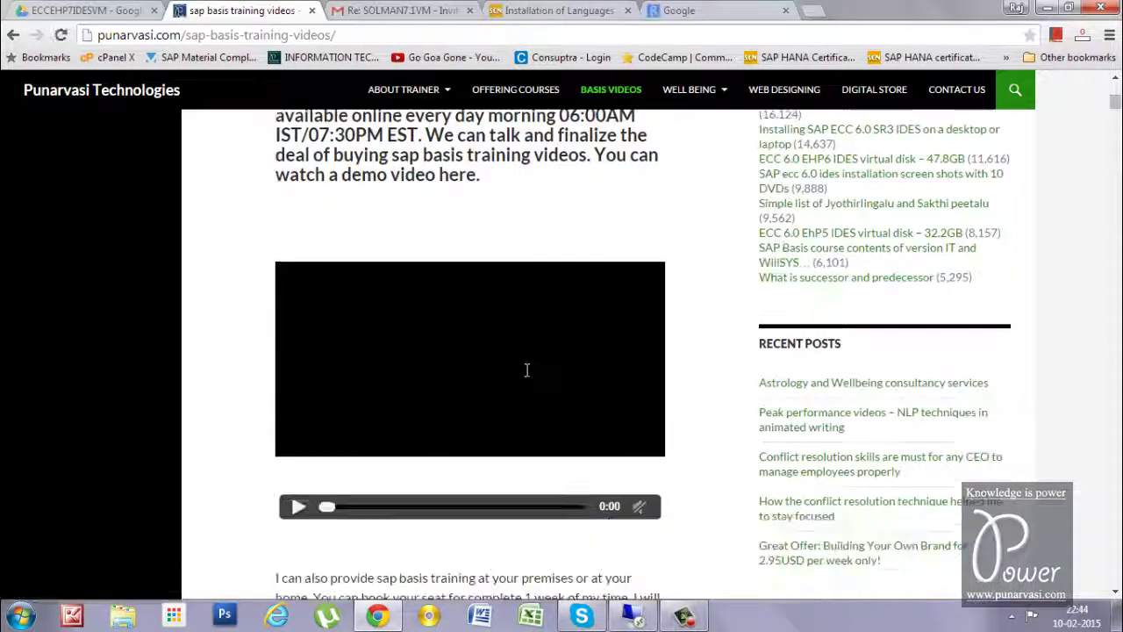
{"action": "scroll", "coordinate": [526, 370], "scroll_direction": "down", "scroll_amount": 5}
{"action": "scroll", "coordinate": [526, 369], "scroll_direction": "down", "scroll_amount": 5}
{"action": "scroll", "coordinate": [526, 369], "scroll_direction": "down", "scroll_amount": 5}
{"action": "scroll", "coordinate": [526, 370], "scroll_direction": "down", "scroll_amount": 5}
{"action": "scroll", "coordinate": [526, 377], "scroll_direction": "down", "scroll_amount": 4}
{"action": "scroll", "coordinate": [526, 377], "scroll_direction": "up", "scroll_amount": 1}
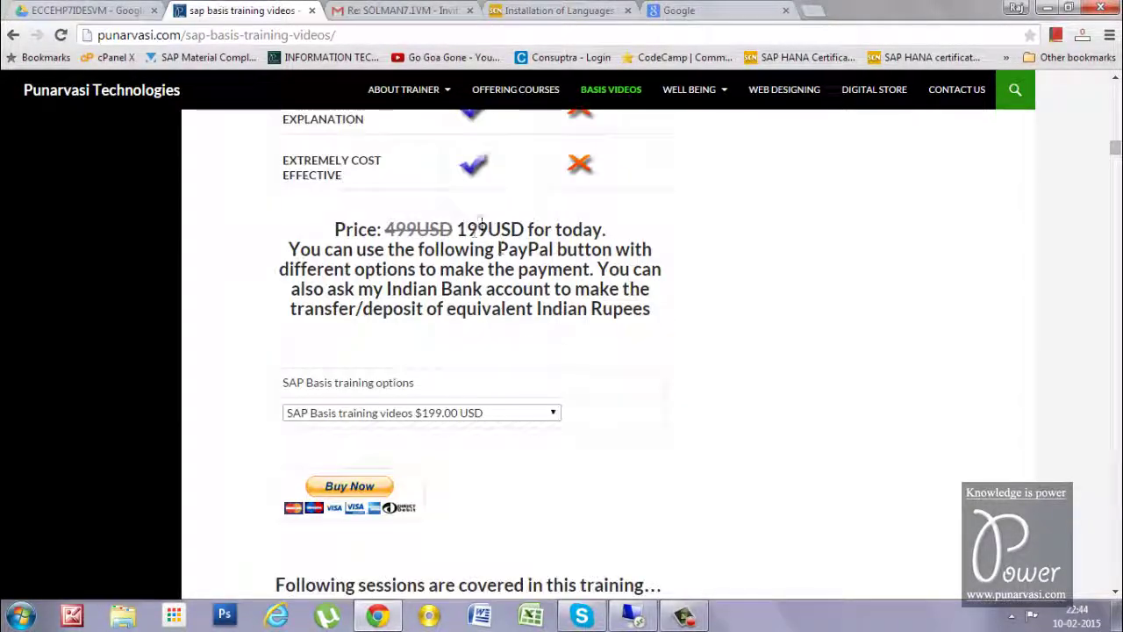
Step: Review the SAP Basis training price options, then minimize Chrome and Skype to the desktop
{"action": "left_click", "coordinate": [512, 413]}
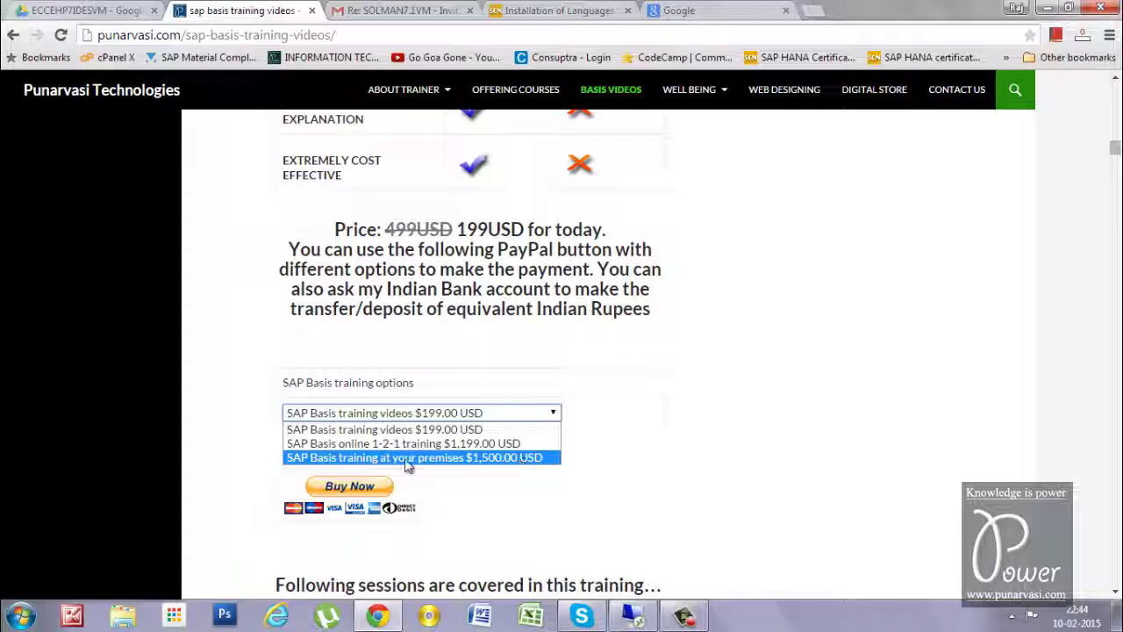
{"action": "left_click", "coordinate": [664, 462]}
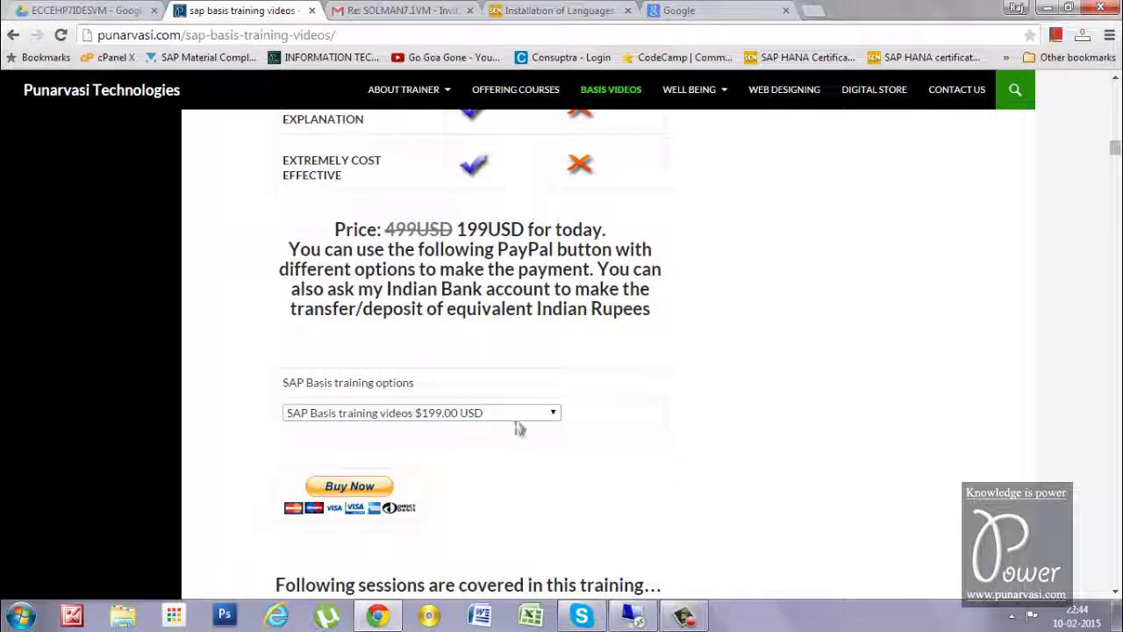
{"action": "left_click", "coordinate": [1045, 8]}
{"action": "left_click", "coordinate": [661, 64]}
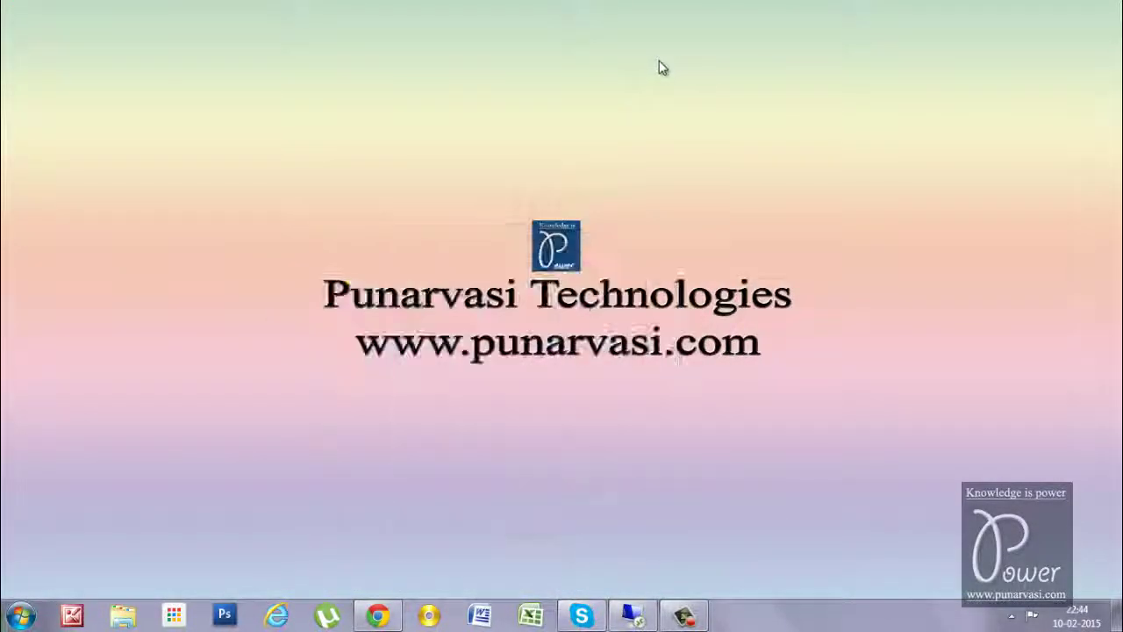